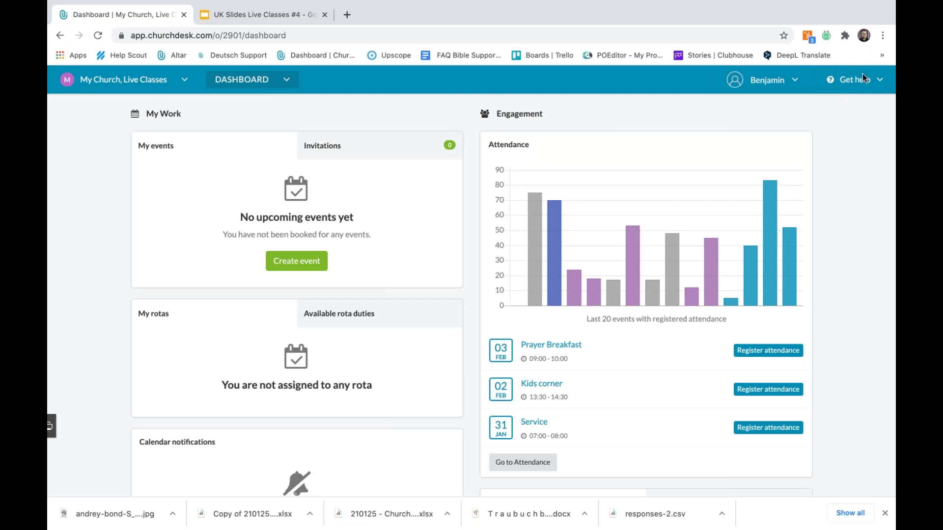
- Look through the Homepage category's articles in the ChurchDesk support guides and return to the dashboard
{"action": "left_click", "coordinate": [854, 79]}
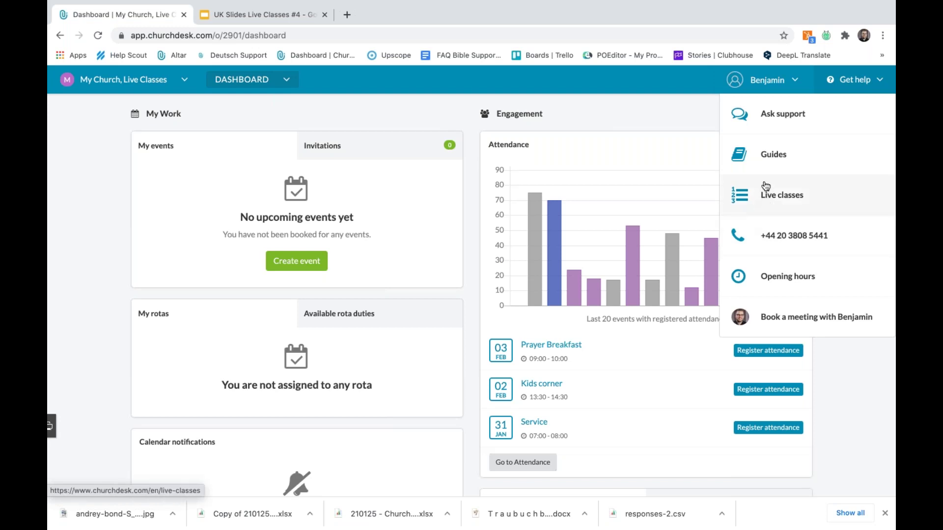
{"action": "left_click", "coordinate": [768, 163]}
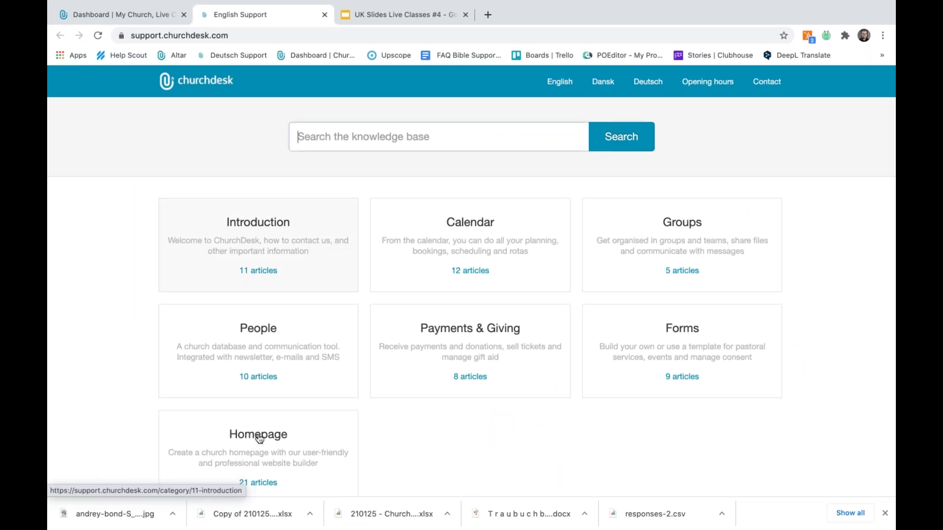
{"action": "left_click", "coordinate": [259, 438]}
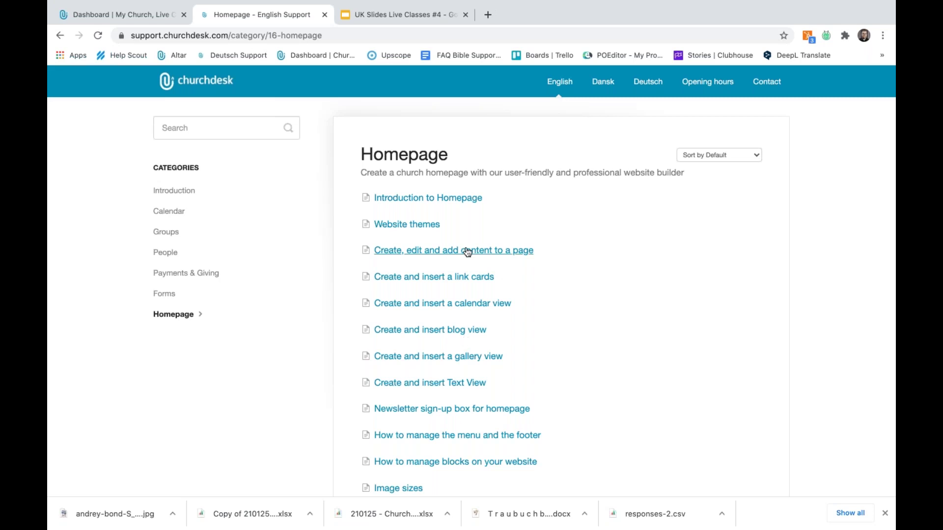
{"action": "scroll", "coordinate": [459, 294], "scroll_direction": "down", "scroll_amount": 1}
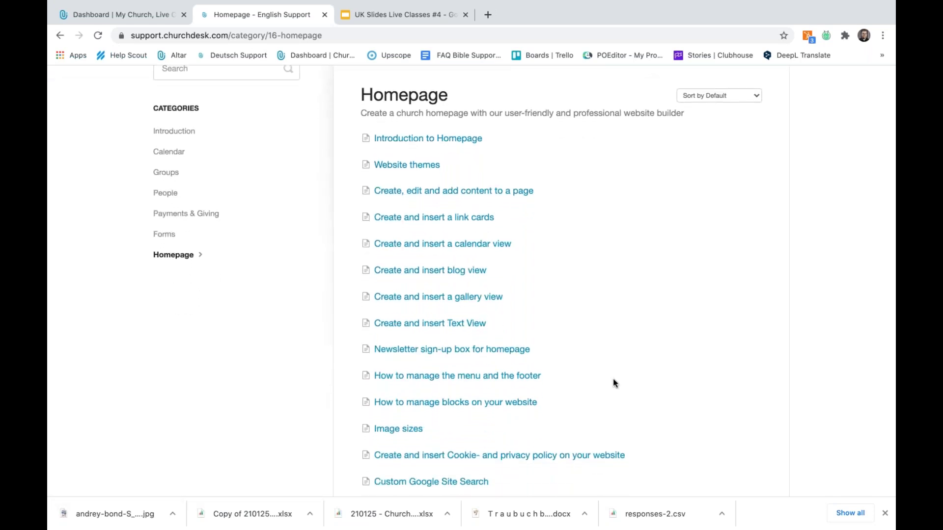
{"action": "scroll", "coordinate": [613, 381], "scroll_direction": "down", "scroll_amount": 1}
{"action": "scroll", "coordinate": [614, 383], "scroll_direction": "down", "scroll_amount": 2}
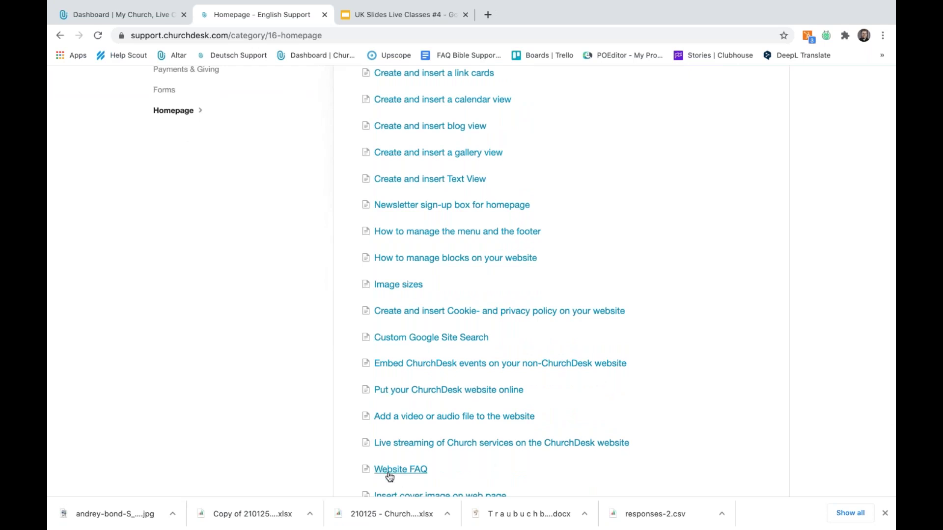
{"action": "scroll", "coordinate": [455, 461], "scroll_direction": "down", "scroll_amount": 1}
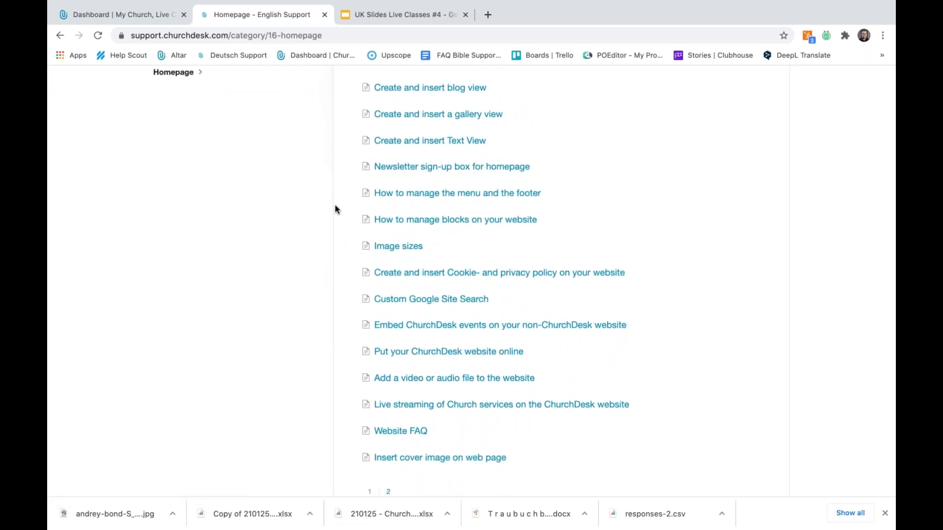
{"action": "left_click", "coordinate": [323, 16]}
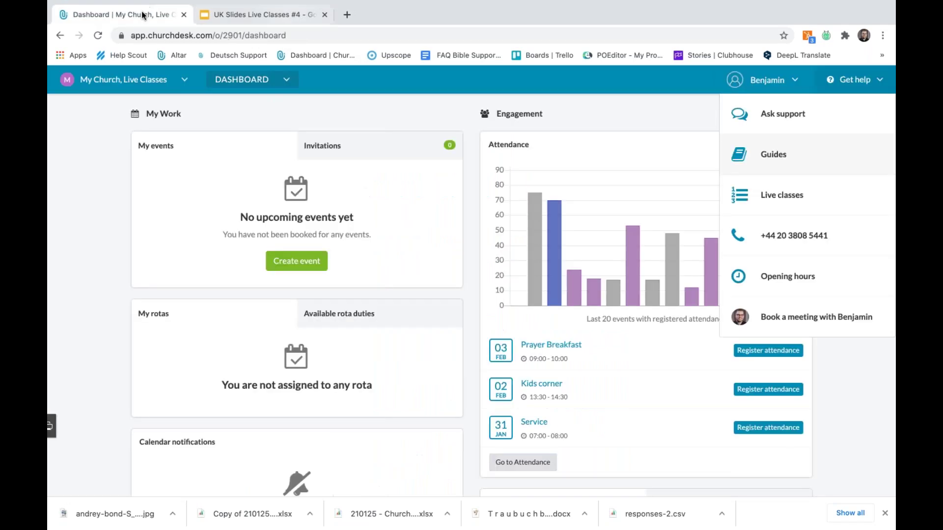
{"action": "left_click", "coordinate": [412, 111]}
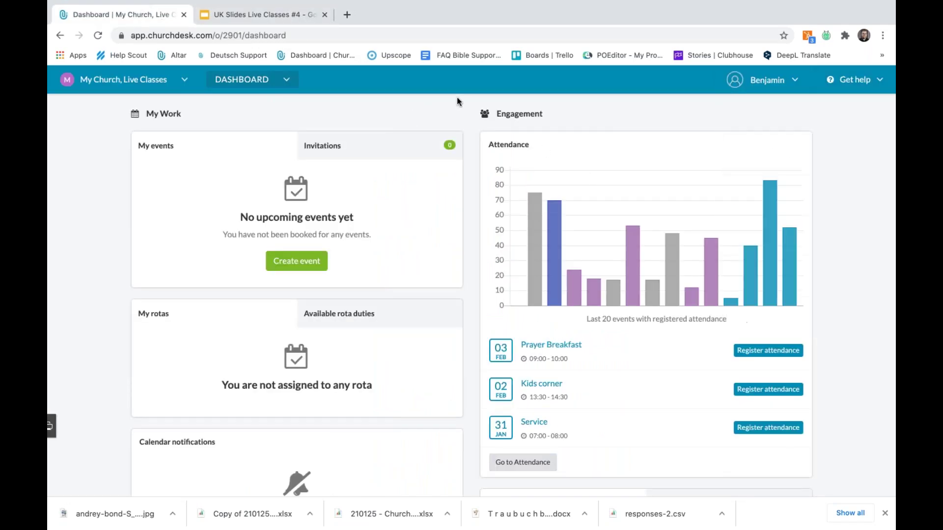
- Switch from the dashboard to the church's Homepage module and open the Change Theme page
{"action": "left_click", "coordinate": [275, 83]}
{"action": "left_click", "coordinate": [256, 229]}
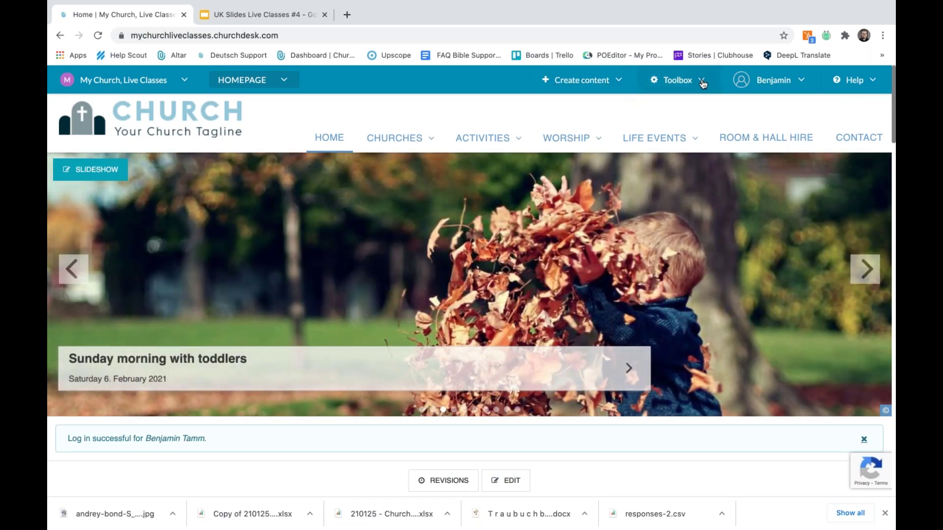
{"action": "left_click", "coordinate": [703, 83]}
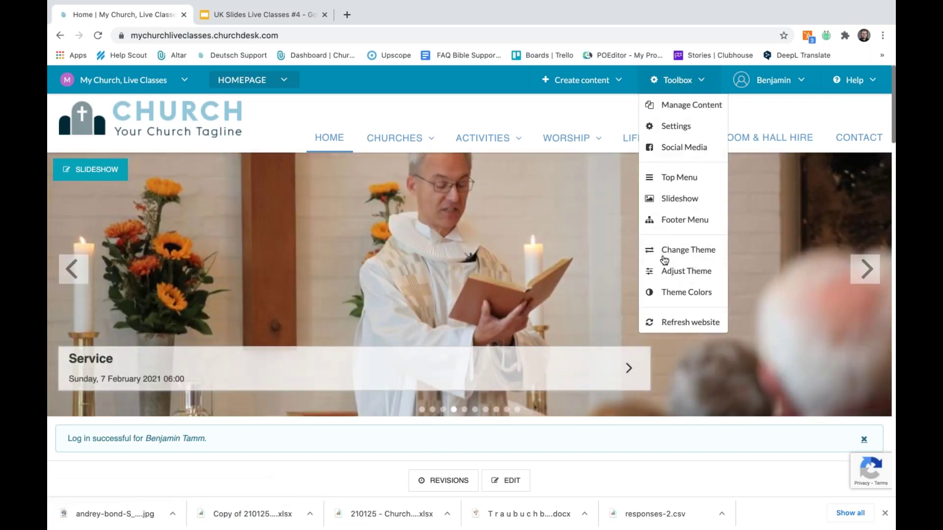
{"action": "left_click", "coordinate": [688, 252]}
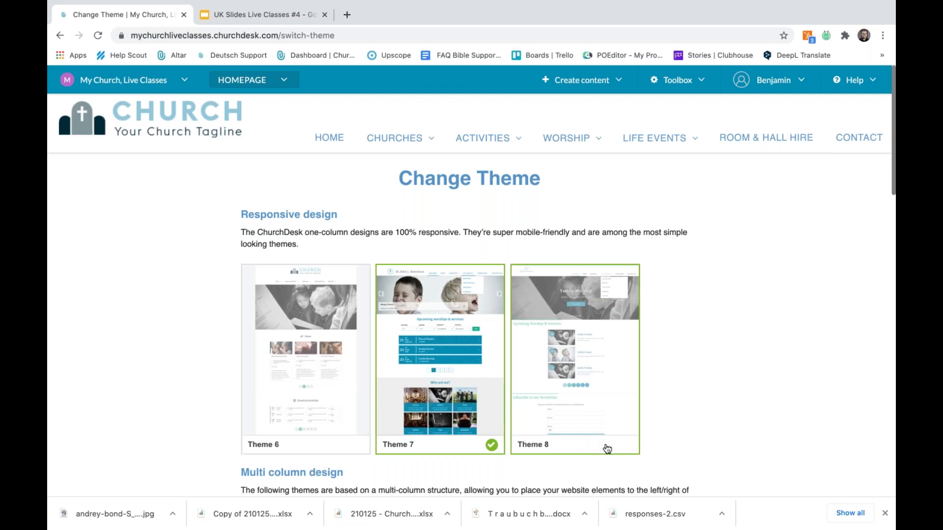
- Examine the responsive and multi-column theme previews, looking closely at Themes 6, 7 and 8
{"action": "scroll", "coordinate": [642, 442], "scroll_direction": "down", "scroll_amount": 6}
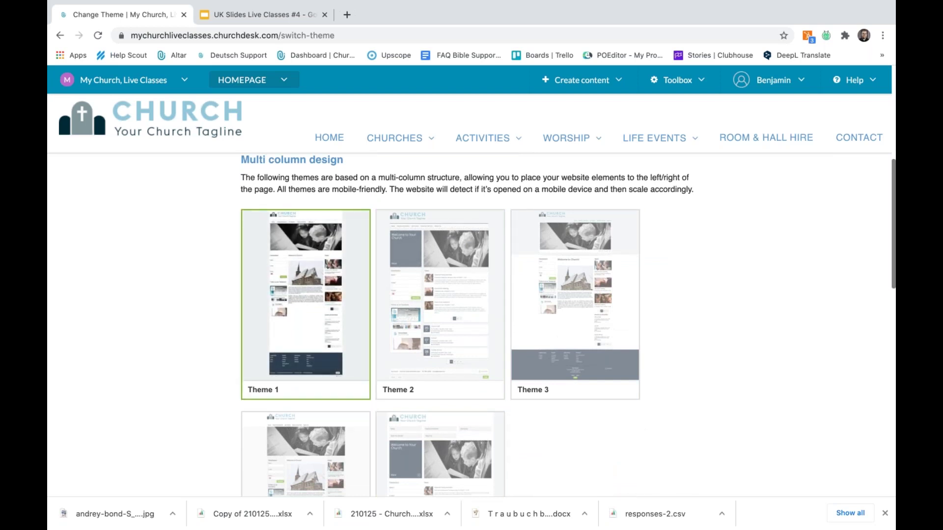
{"action": "scroll", "coordinate": [305, 343], "scroll_direction": "up", "scroll_amount": 6}
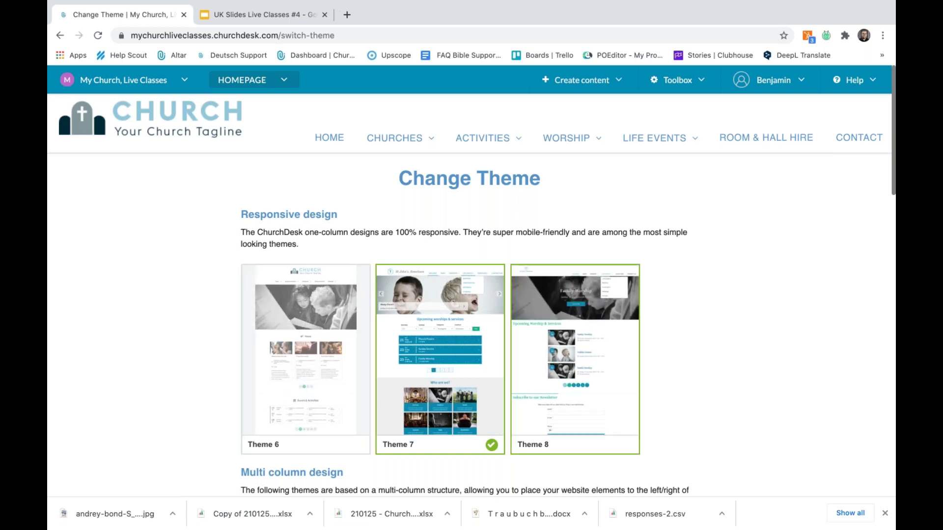
{"action": "scroll", "coordinate": [365, 309], "scroll_direction": "up", "scroll_amount": 2}
{"action": "scroll", "coordinate": [367, 317], "scroll_direction": "up", "scroll_amount": 5}
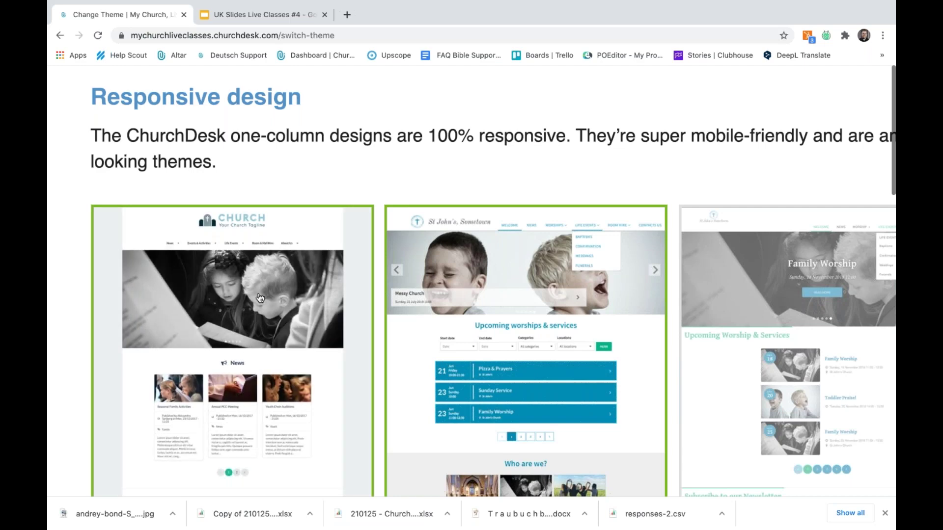
{"action": "scroll", "coordinate": [521, 372], "scroll_direction": "down", "scroll_amount": 3}
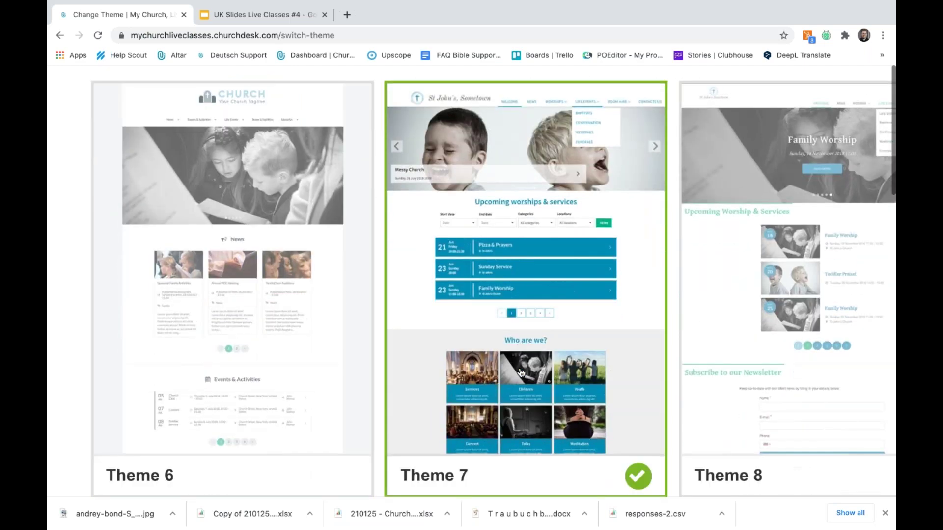
{"action": "scroll", "coordinate": [521, 372], "scroll_direction": "down", "scroll_amount": 5}
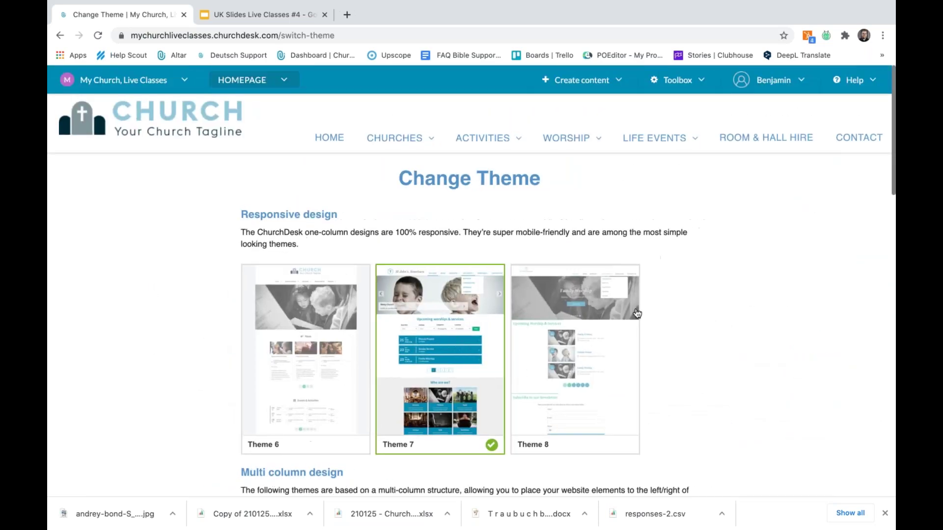
- Open the Adjust Theme settings and review the logo image, shortcut icon and newsletter logo sections
{"action": "left_click", "coordinate": [699, 84]}
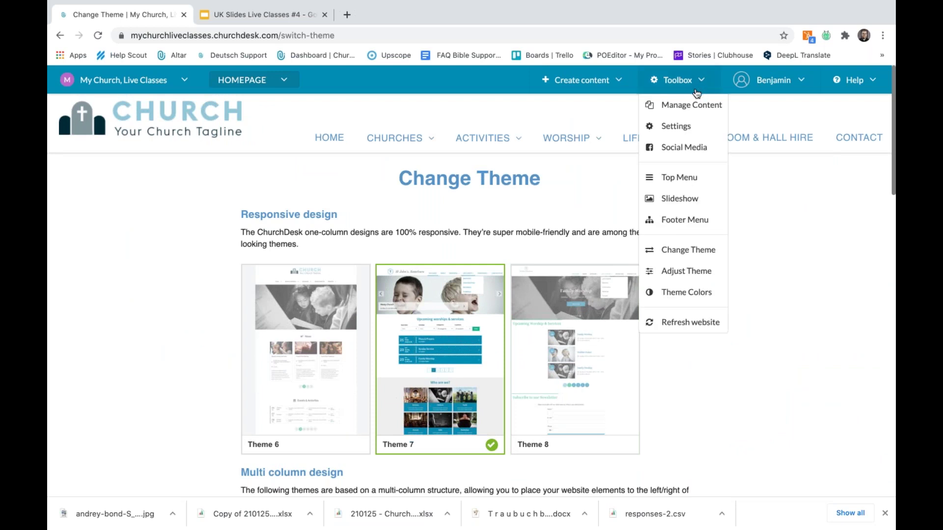
{"action": "left_click", "coordinate": [668, 269]}
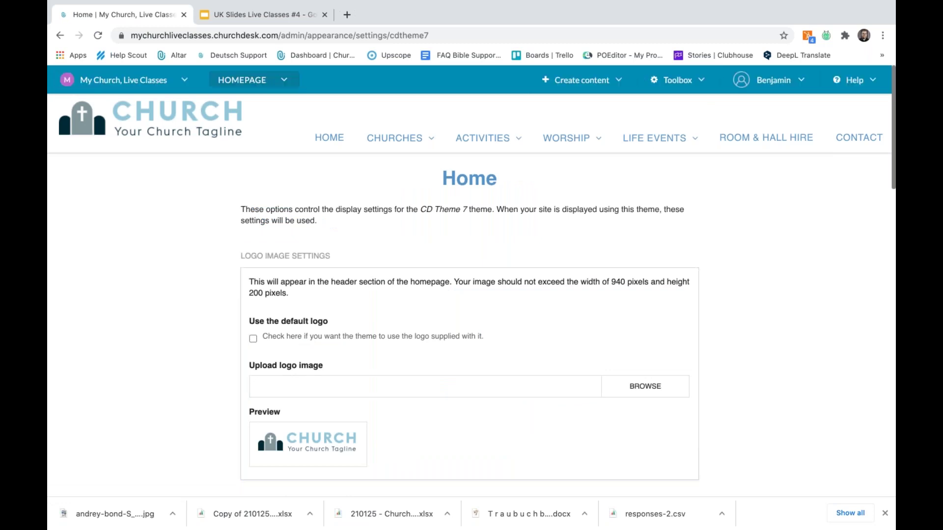
{"action": "scroll", "coordinate": [320, 394], "scroll_direction": "down", "scroll_amount": 1}
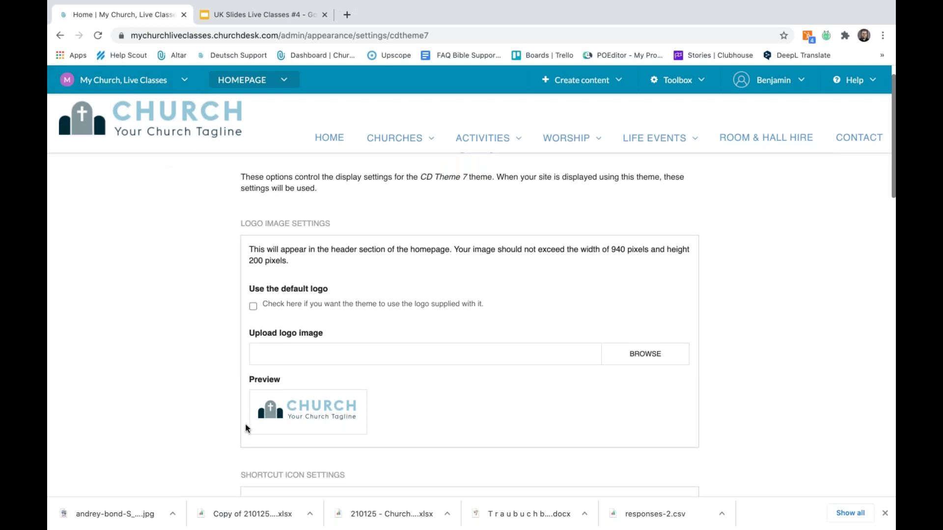
{"action": "scroll", "coordinate": [247, 426], "scroll_direction": "down", "scroll_amount": 1}
{"action": "scroll", "coordinate": [246, 428], "scroll_direction": "down", "scroll_amount": 5}
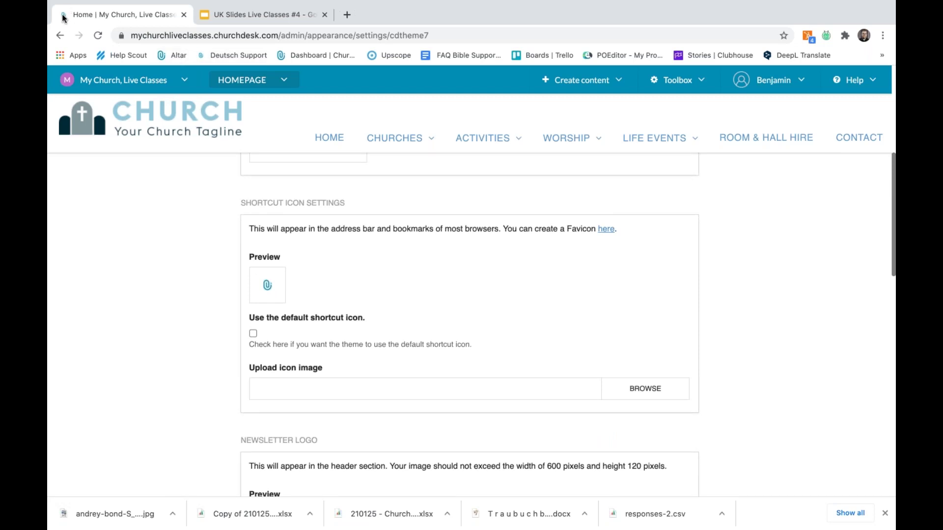
{"action": "scroll", "coordinate": [227, 374], "scroll_direction": "down", "scroll_amount": 5}
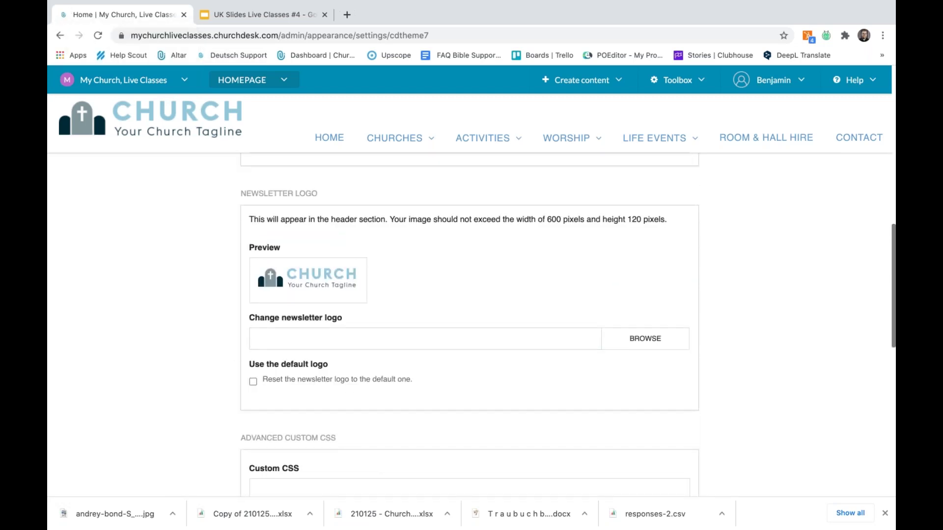
{"action": "left_click", "coordinate": [672, 90]}
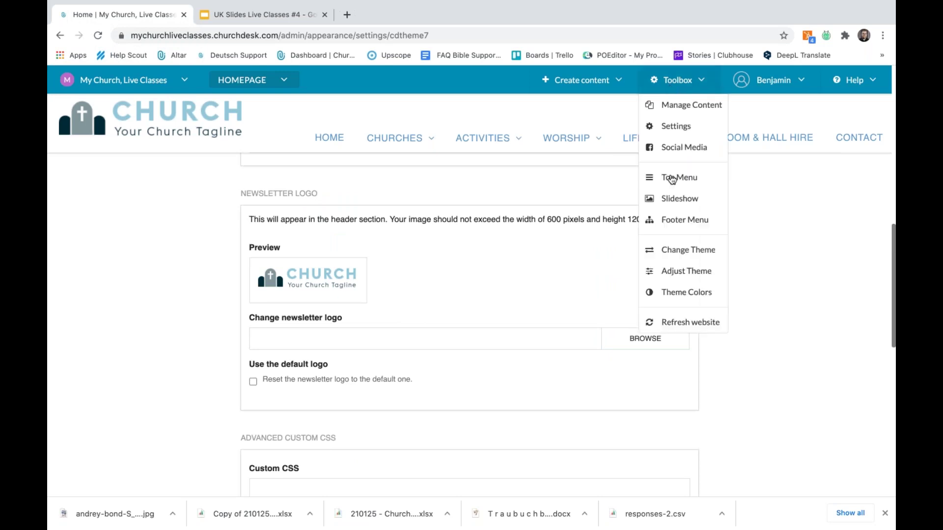
{"action": "left_click", "coordinate": [309, 247]}
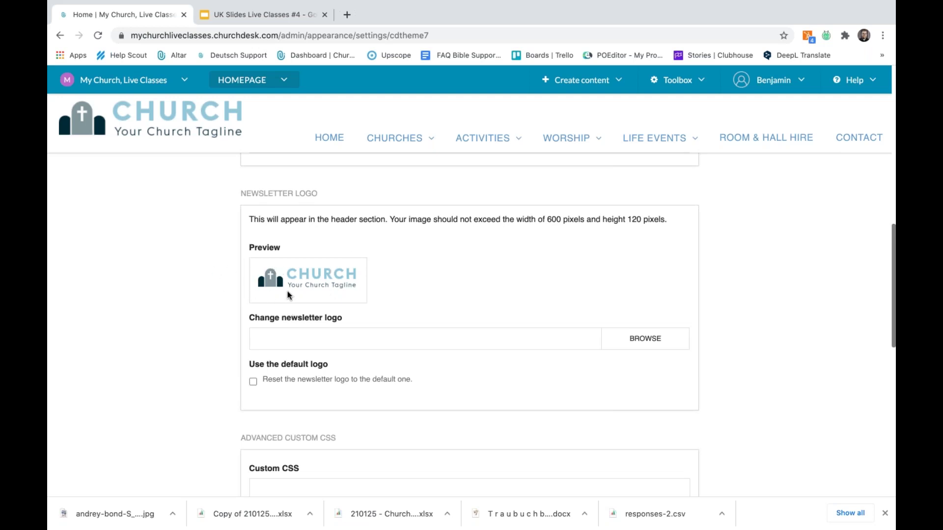
- Review the Advanced Custom CSS section of the theme settings and place the cursor in its Custom CSS field
{"action": "scroll", "coordinate": [296, 290], "scroll_direction": "down", "scroll_amount": 5}
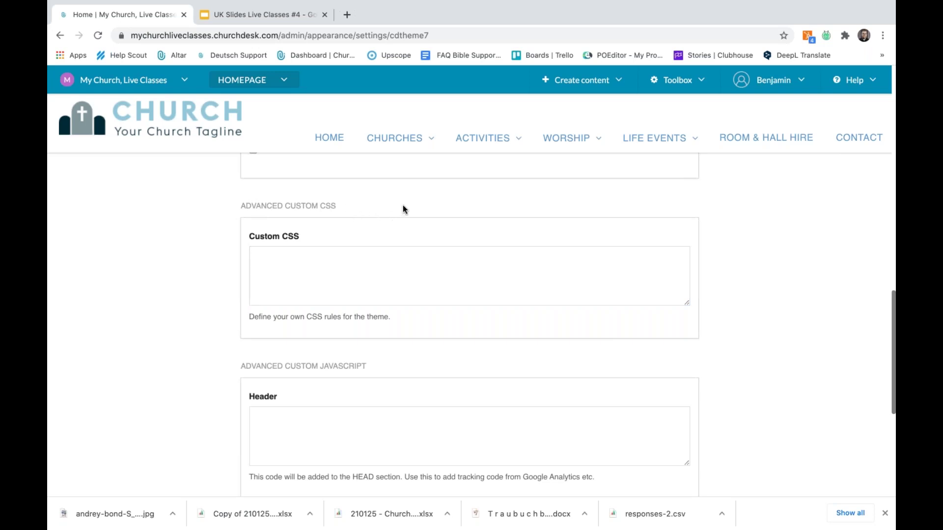
{"action": "left_click_drag", "start_coordinate": [211, 199], "coordinate": [485, 308]}
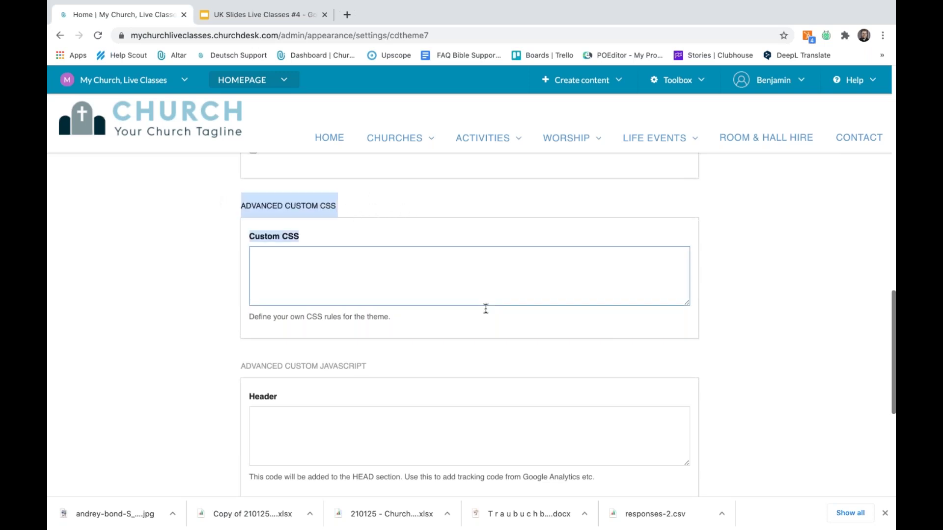
{"action": "left_click", "coordinate": [431, 279]}
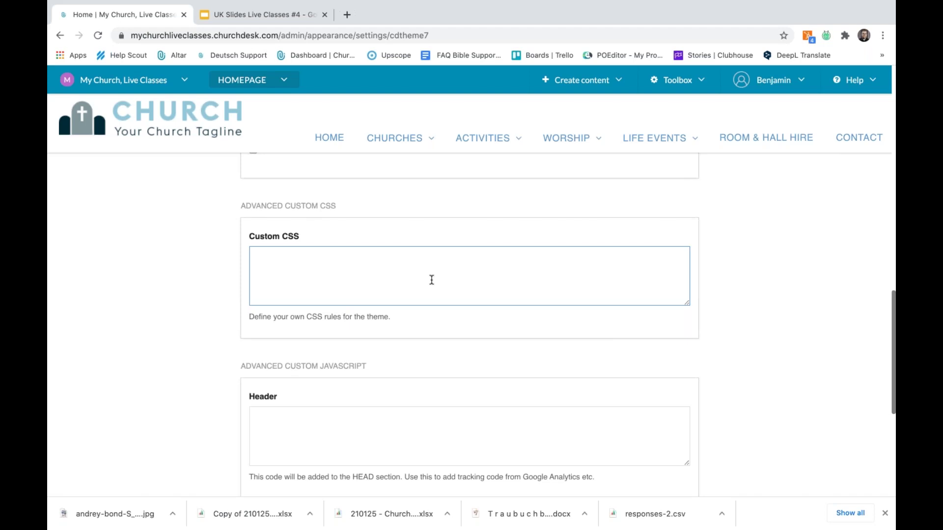
- Open the Theme Colors settings and inspect the First color picker, accepting the current colour
{"action": "left_click", "coordinate": [653, 80]}
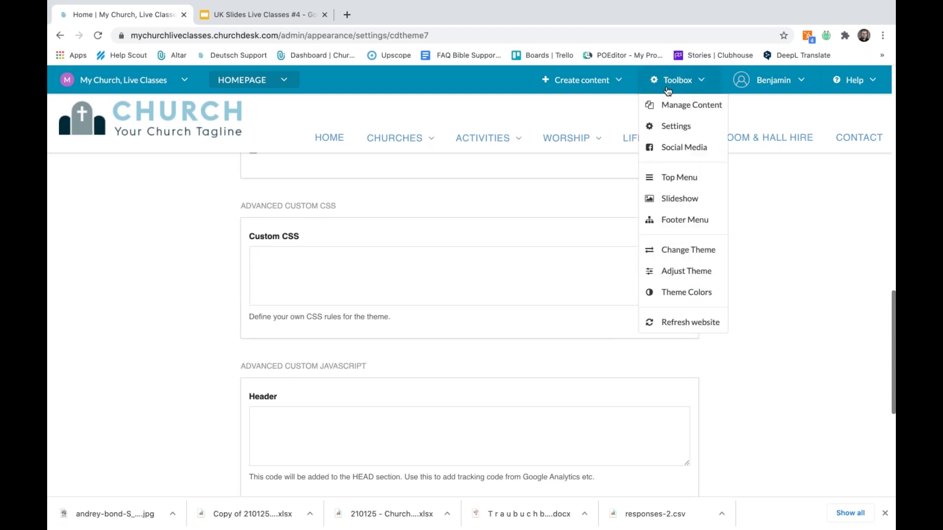
{"action": "left_click", "coordinate": [674, 294]}
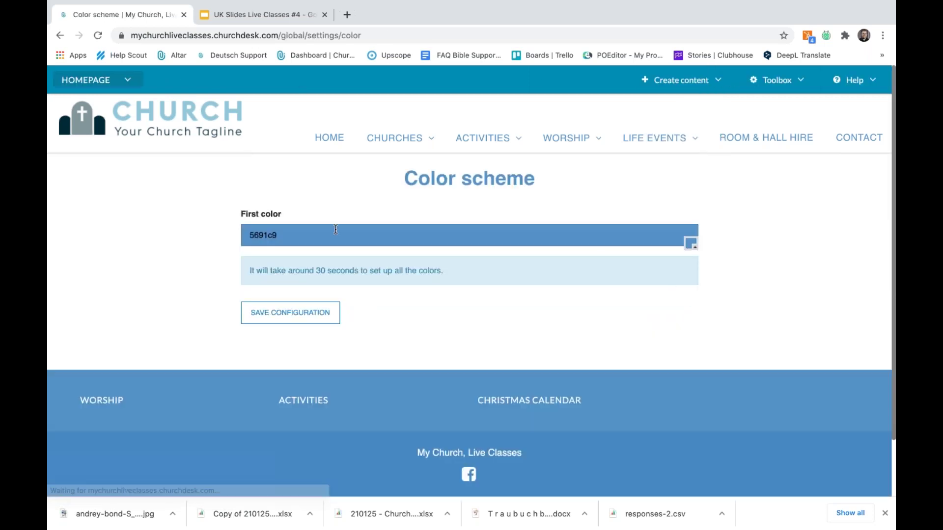
{"action": "left_click", "coordinate": [690, 243]}
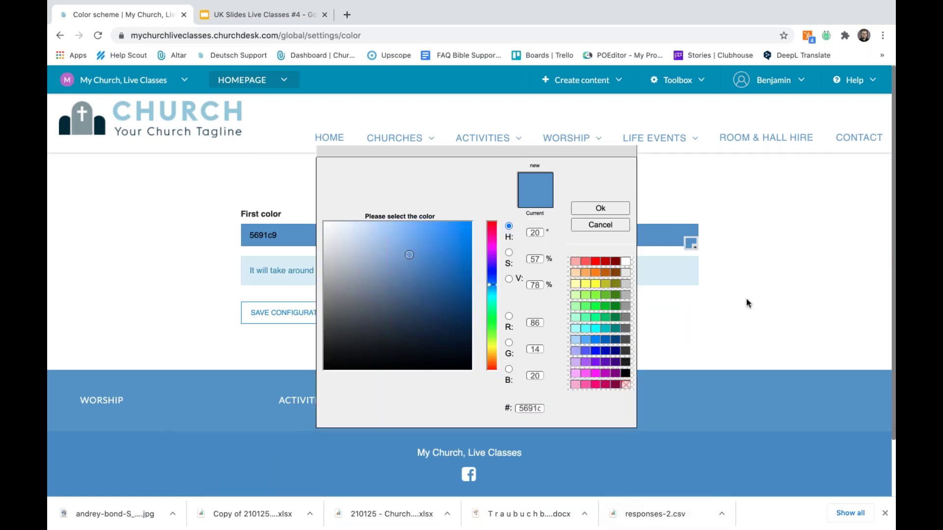
{"action": "left_click", "coordinate": [599, 208]}
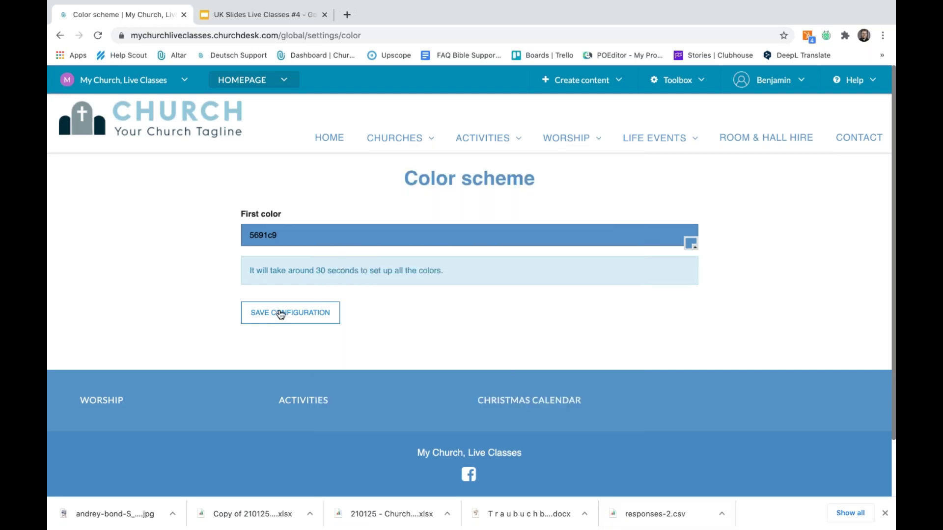
- Open the Social Media settings and review the profile URL fields and the Facebook icon in the website footer
{"action": "left_click", "coordinate": [684, 83]}
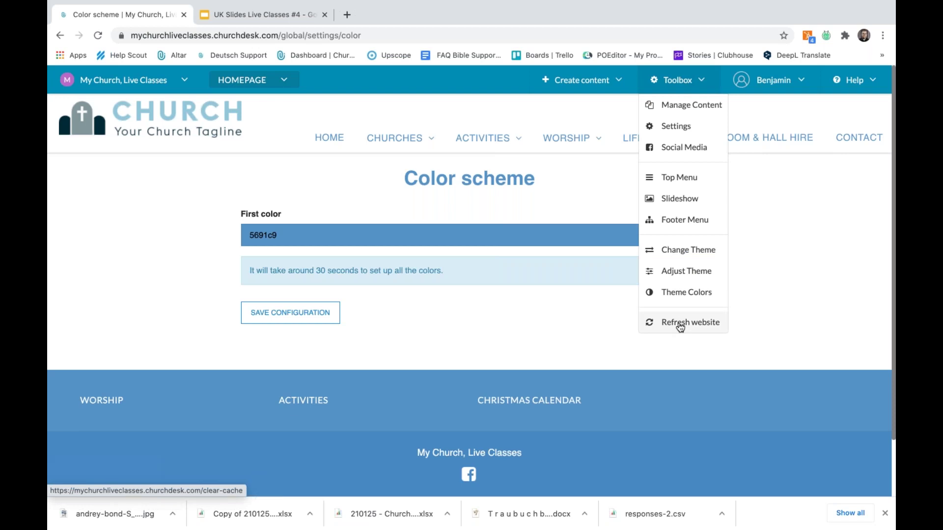
{"action": "left_click", "coordinate": [703, 150]}
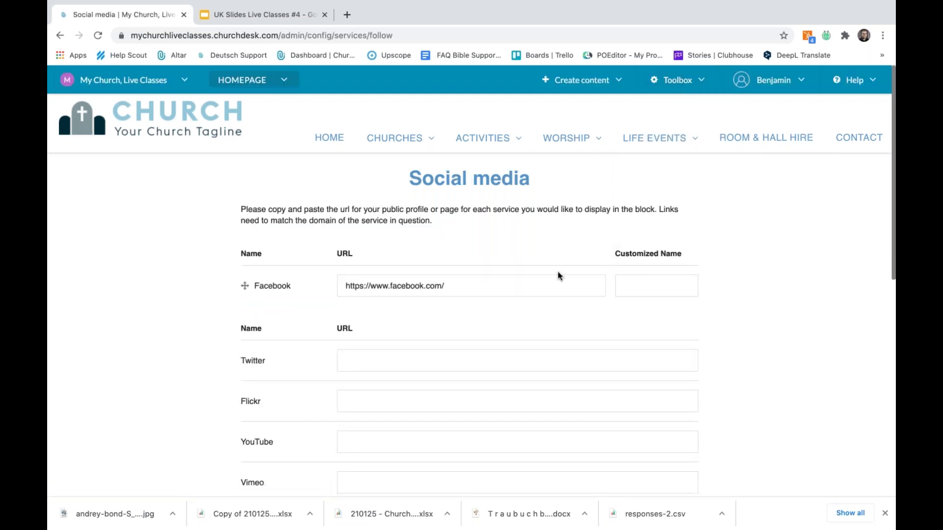
{"action": "left_click", "coordinate": [386, 286]}
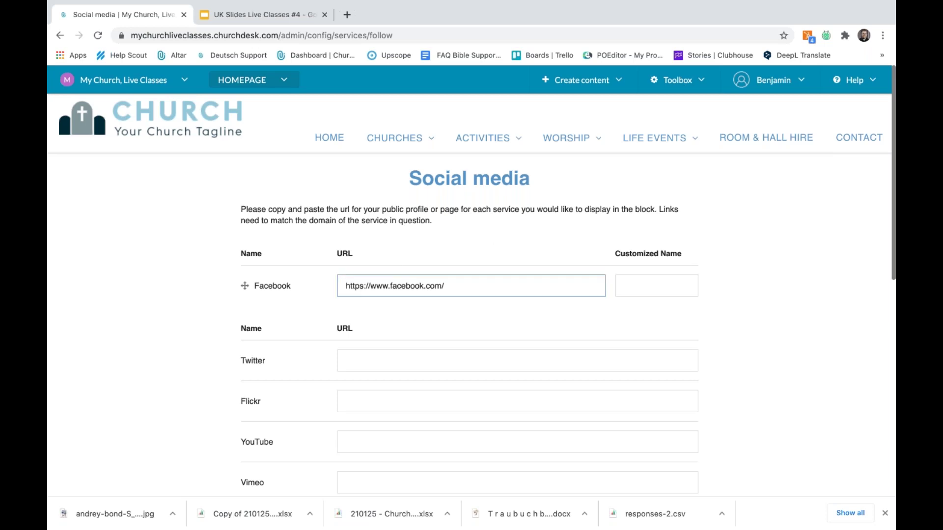
{"action": "left_click", "coordinate": [359, 361]}
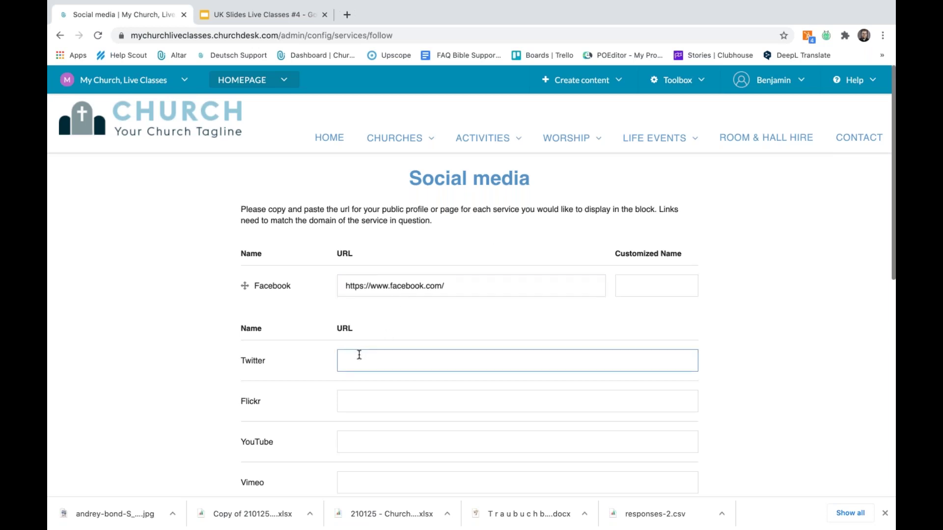
{"action": "scroll", "coordinate": [359, 354], "scroll_direction": "down", "scroll_amount": 10}
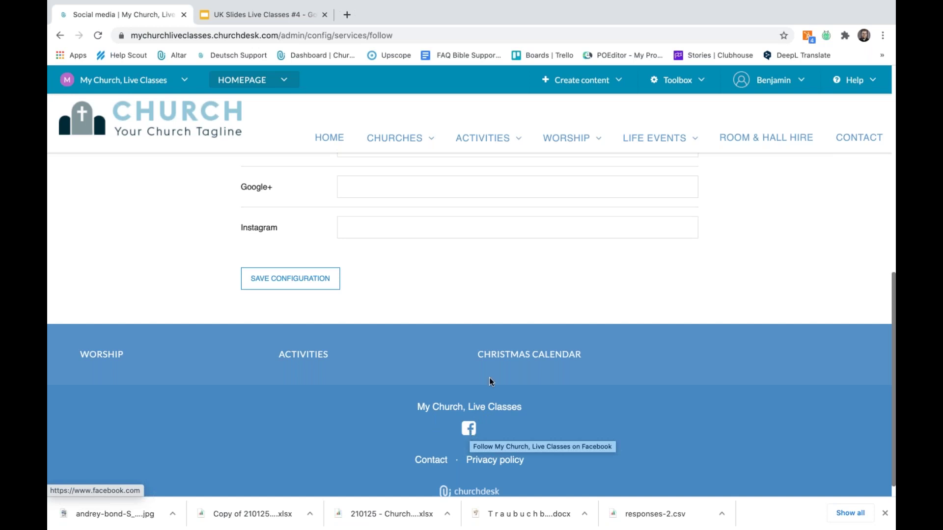
- Open the website Settings and review the site details and contact sections, placing the cursor in the Site name field
{"action": "scroll", "coordinate": [470, 432], "scroll_direction": "up", "scroll_amount": 10}
{"action": "left_click", "coordinate": [701, 80]}
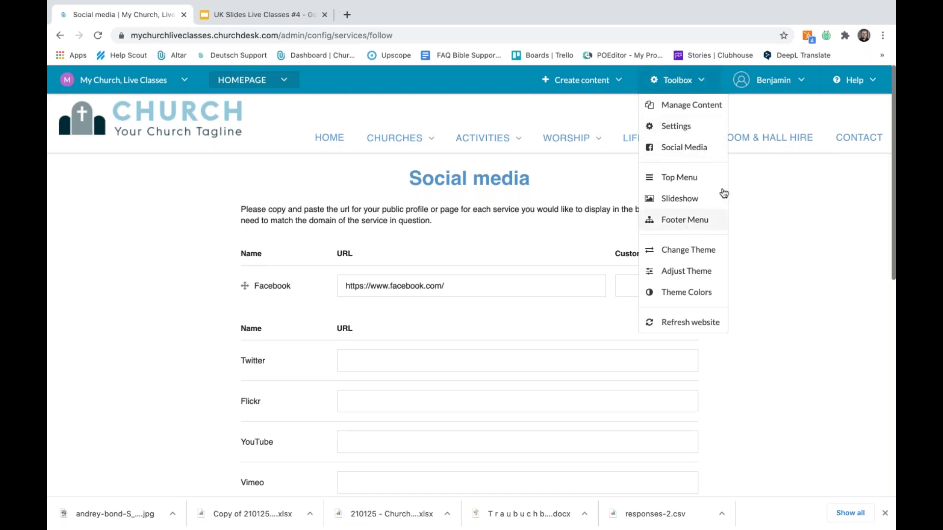
{"action": "left_click", "coordinate": [686, 126]}
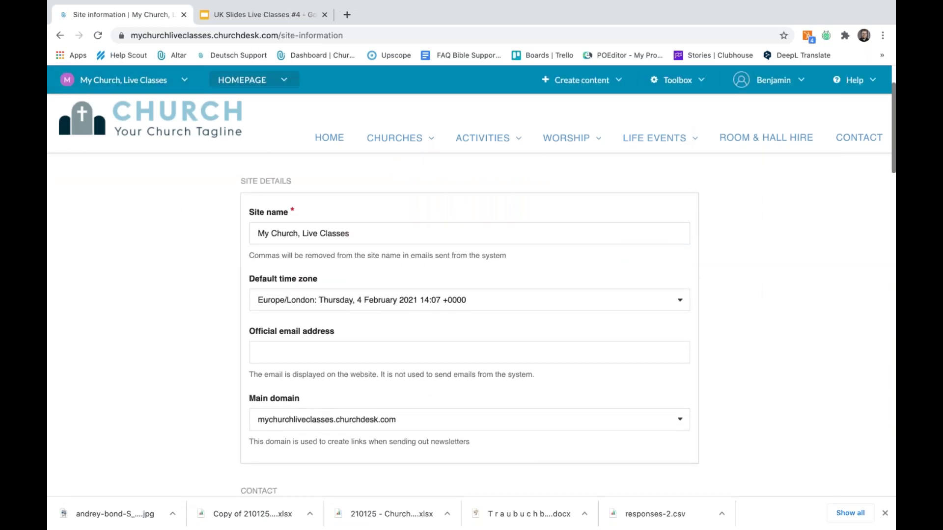
{"action": "left_click", "coordinate": [382, 231]}
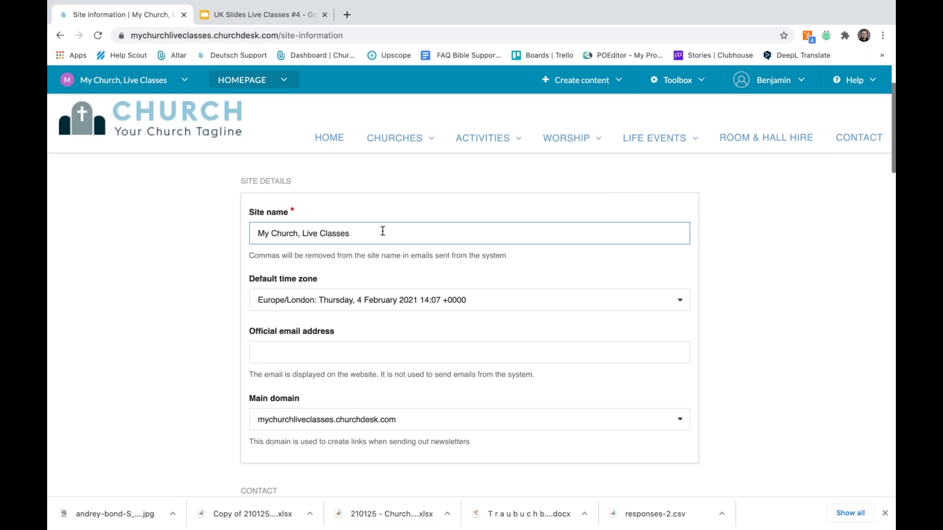
{"action": "scroll", "coordinate": [382, 231], "scroll_direction": "down", "scroll_amount": 3}
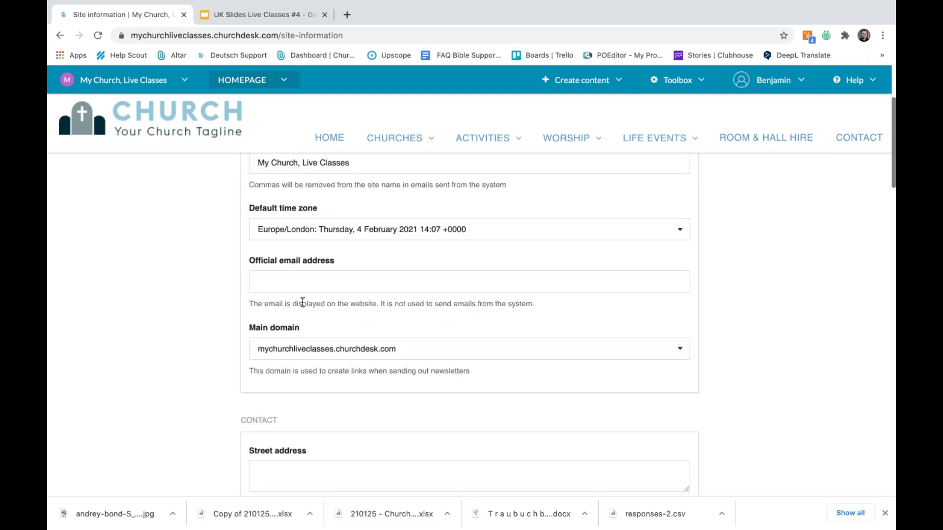
{"action": "scroll", "coordinate": [303, 302], "scroll_direction": "down", "scroll_amount": 4}
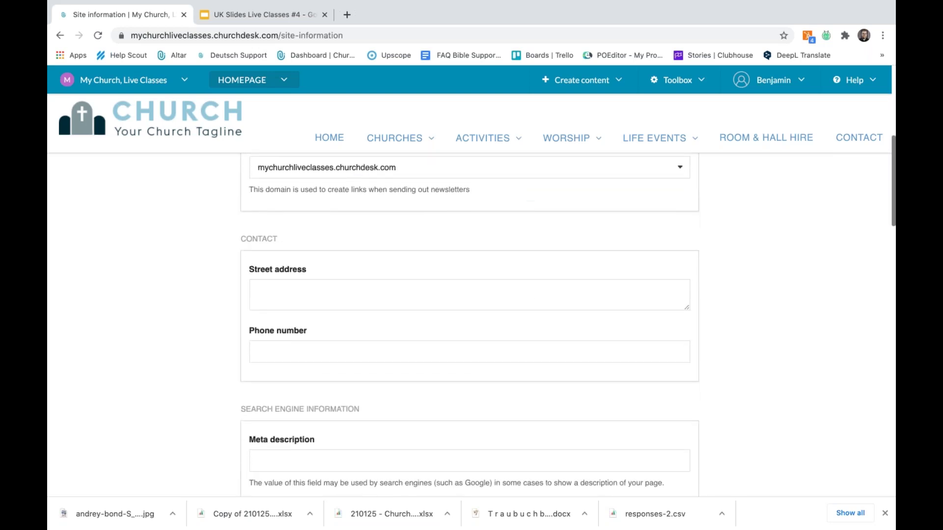
{"action": "scroll", "coordinate": [306, 302], "scroll_direction": "down", "scroll_amount": 1}
{"action": "scroll", "coordinate": [376, 187], "scroll_direction": "down", "scroll_amount": 4}
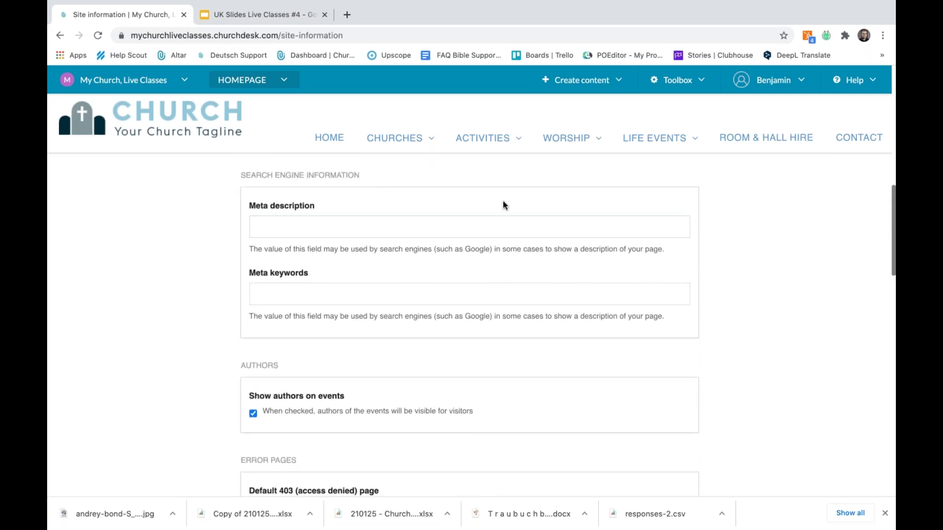
- Review the Search Engine Information section, placing the cursor in the Meta description and Meta keywords fields
{"action": "left_click", "coordinate": [701, 80]}
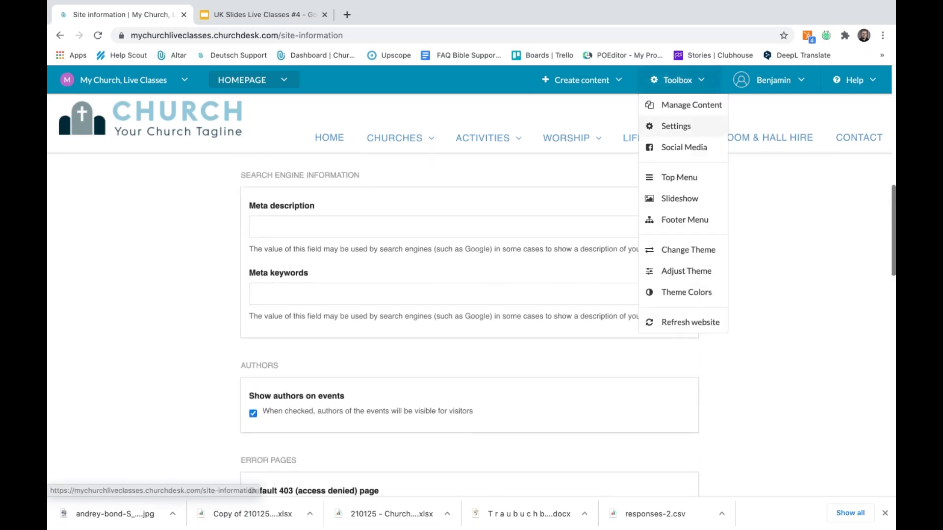
{"action": "left_click", "coordinate": [224, 178]}
{"action": "left_click_drag", "start_coordinate": [229, 181], "coordinate": [374, 189]}
{"action": "left_click", "coordinate": [332, 232]}
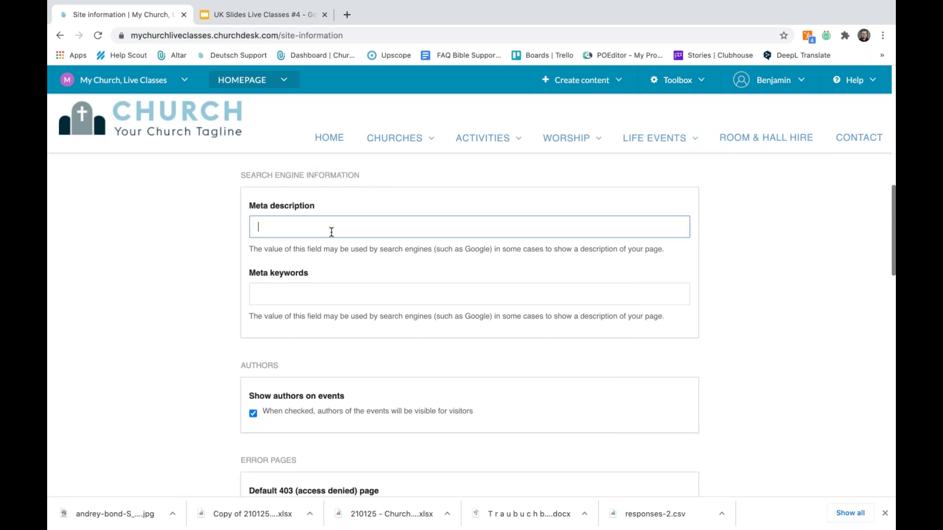
{"action": "left_click", "coordinate": [295, 293]}
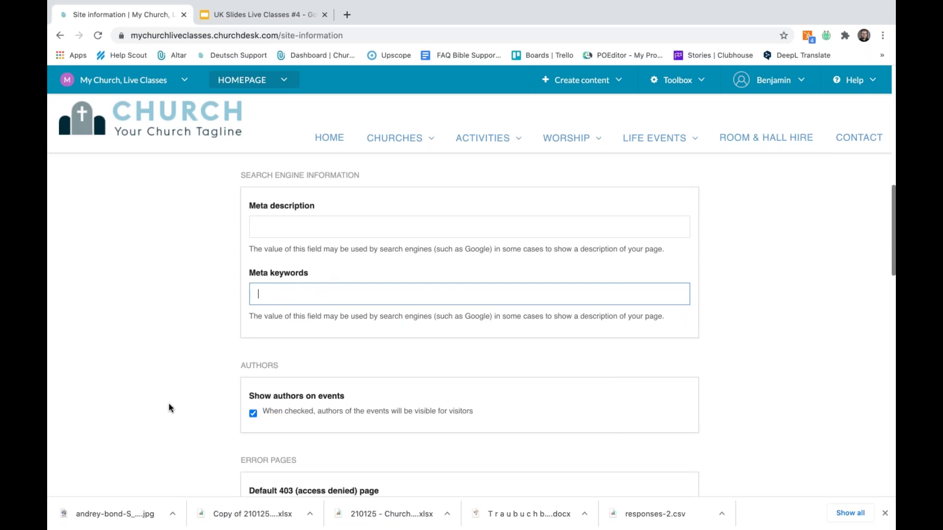
- Review the authors, error pages, front page, imprint, contact, privacy policy and accessibility statement sections of the site information
{"action": "scroll", "coordinate": [168, 408], "scroll_direction": "down", "scroll_amount": 1}
{"action": "scroll", "coordinate": [168, 408], "scroll_direction": "down", "scroll_amount": 3}
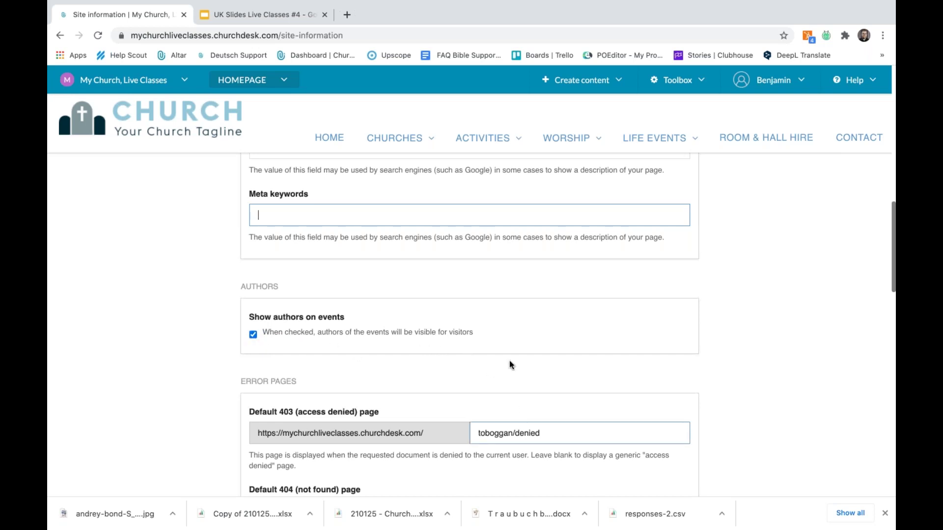
{"action": "scroll", "coordinate": [510, 365], "scroll_direction": "down", "scroll_amount": 8}
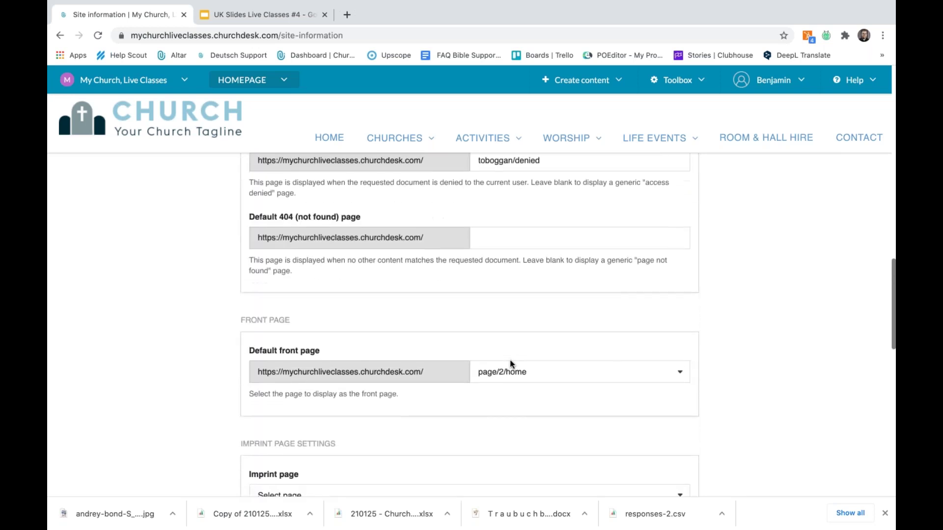
{"action": "scroll", "coordinate": [470, 324], "scroll_direction": "down", "scroll_amount": 6}
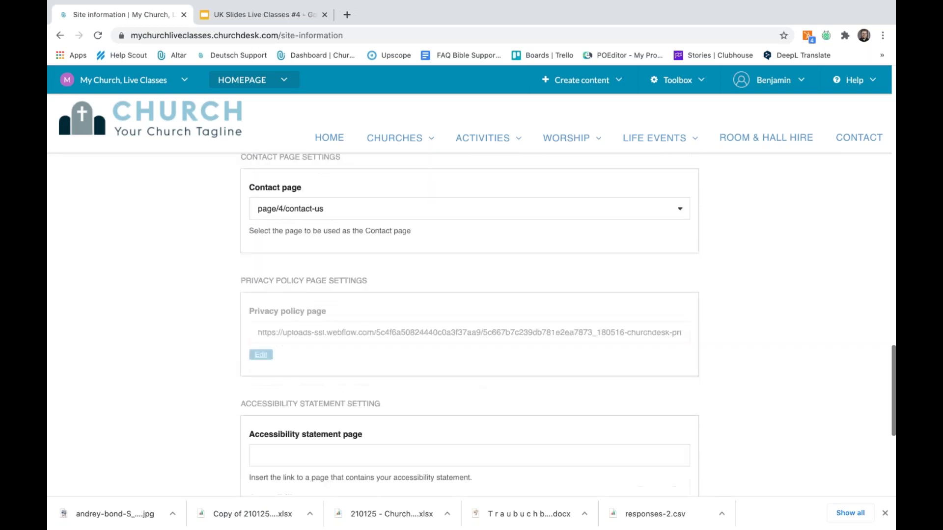
{"action": "scroll", "coordinate": [469, 324], "scroll_direction": "up", "scroll_amount": 20}
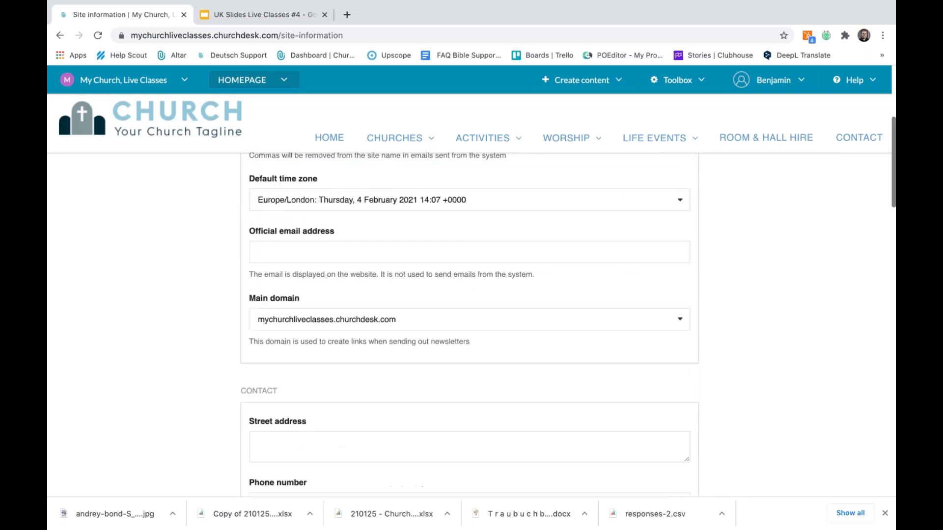
- Open the Change Theme page and take a close look at the slideshow in the Theme 7 preview
{"action": "left_click", "coordinate": [680, 83]}
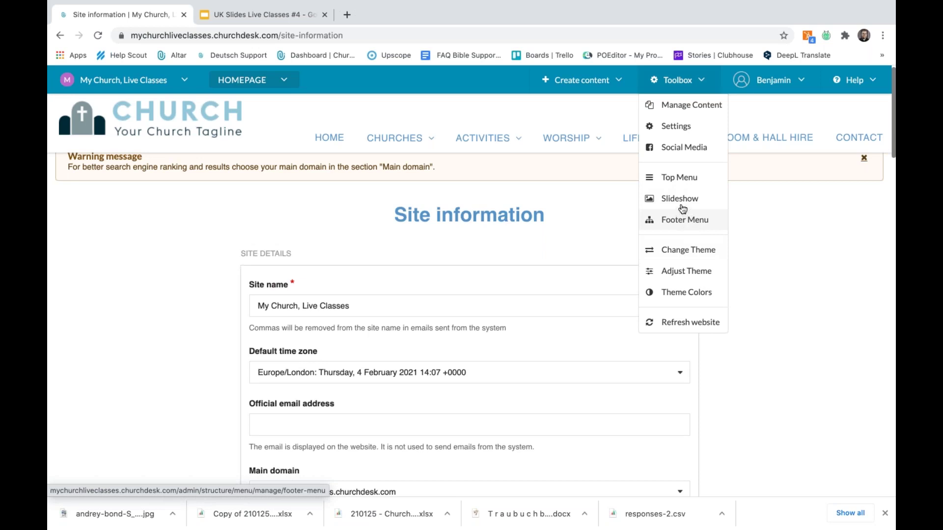
{"action": "left_click", "coordinate": [710, 251]}
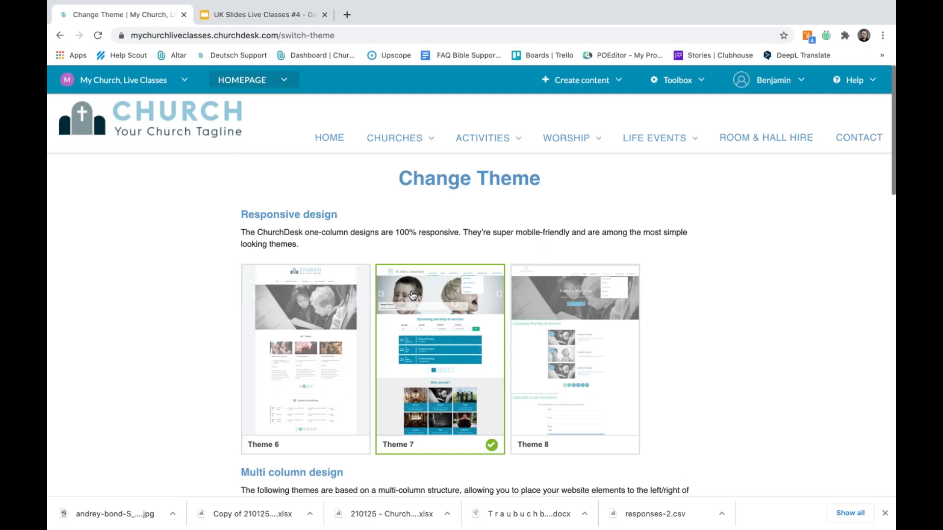
{"action": "scroll", "coordinate": [413, 295], "scroll_direction": "up", "scroll_amount": 5}
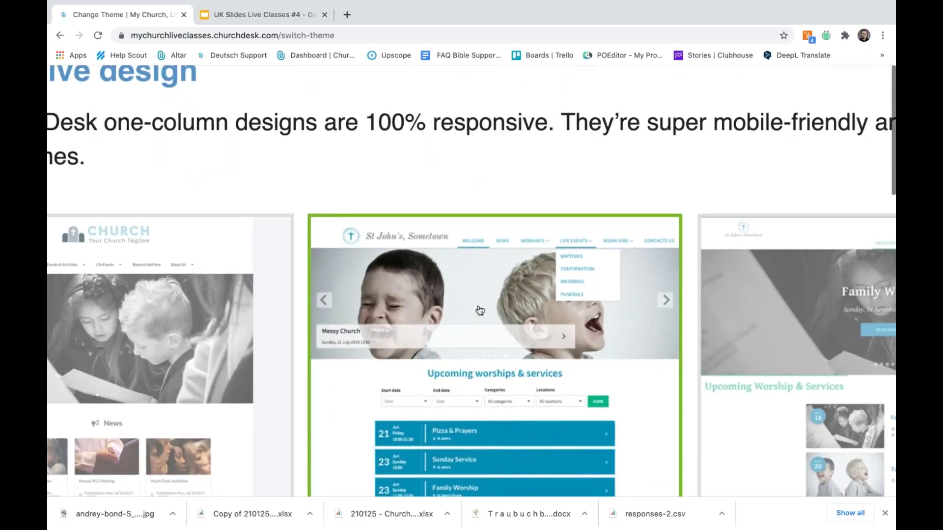
{"action": "scroll", "coordinate": [575, 262], "scroll_direction": "down", "scroll_amount": 5}
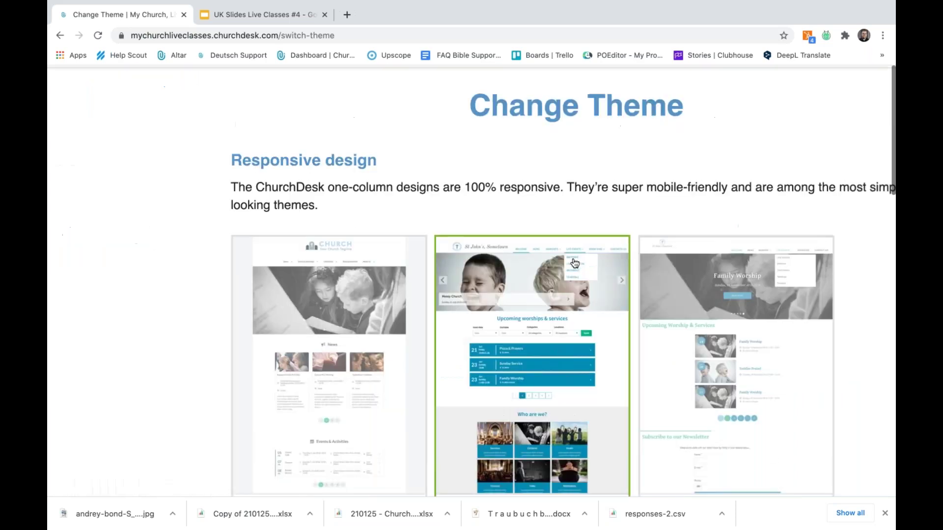
- Open the Slideshow settings and try to upload the snowy trees JPEG from the Desktop as a slideshow picture
{"action": "left_click", "coordinate": [696, 89]}
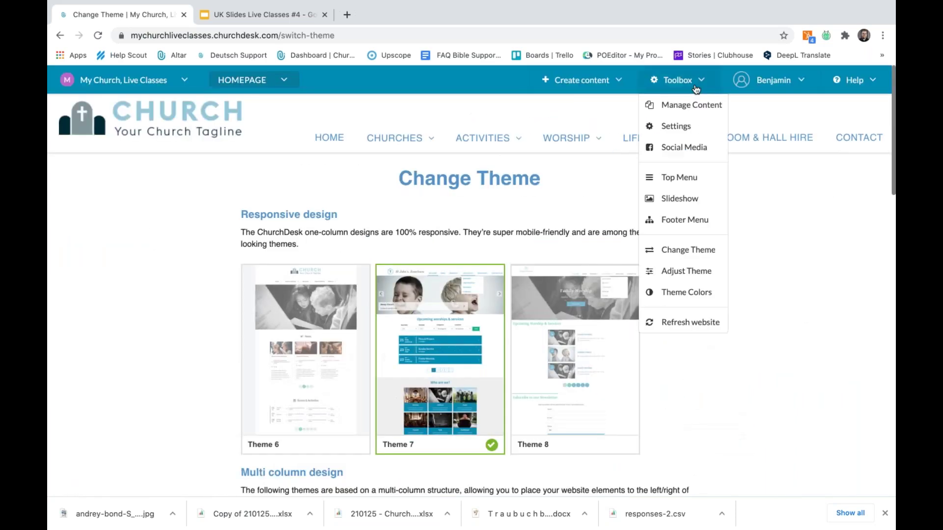
{"action": "left_click", "coordinate": [712, 199]}
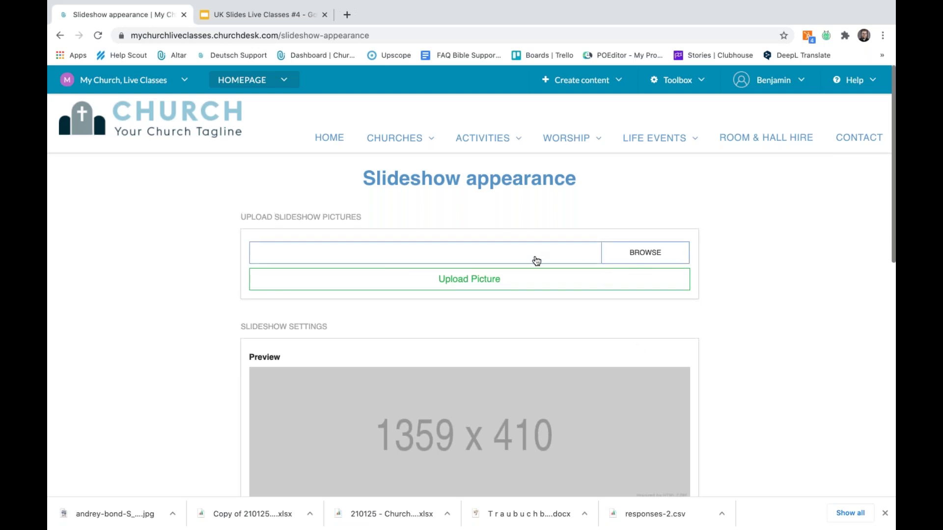
{"action": "left_click", "coordinate": [451, 260]}
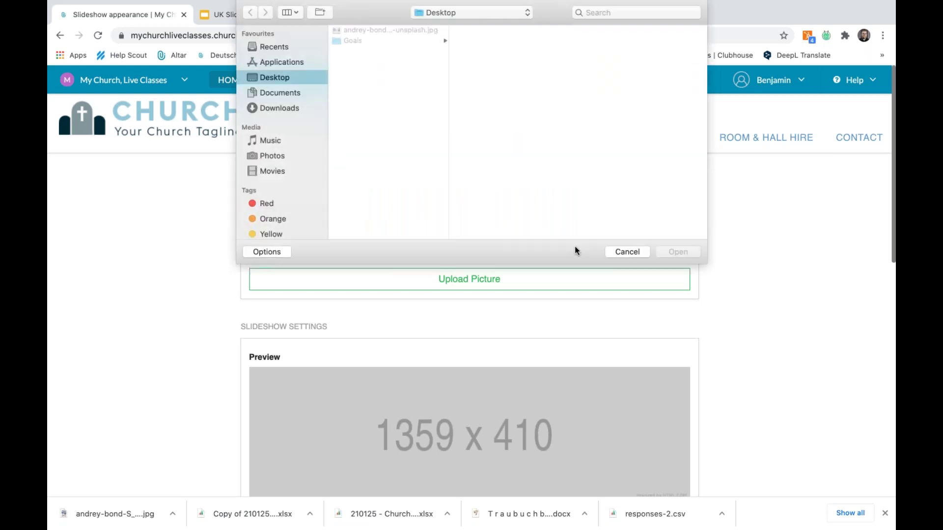
{"action": "left_click", "coordinate": [376, 30]}
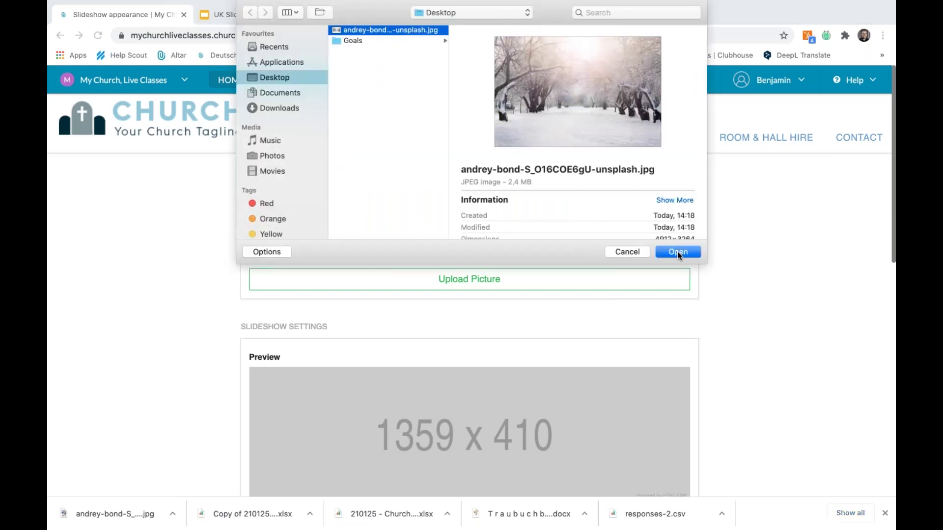
{"action": "left_click", "coordinate": [676, 251]}
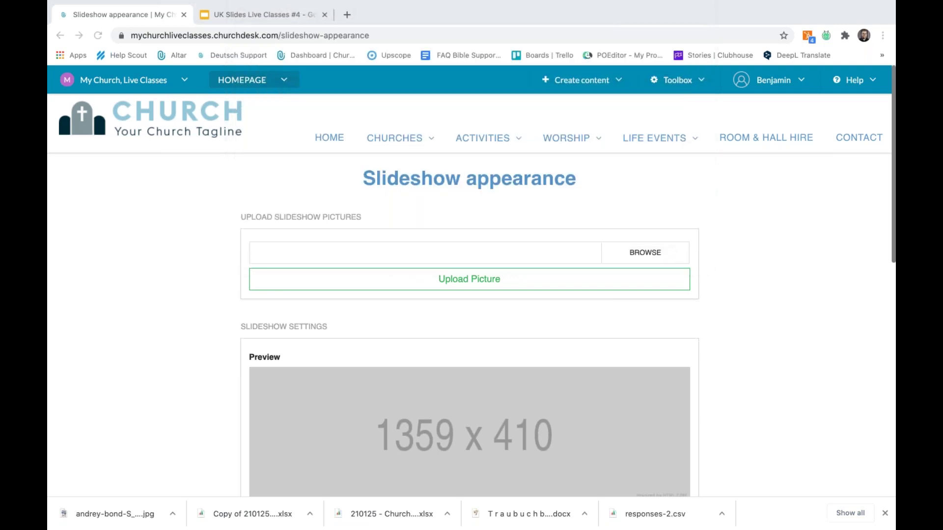
{"action": "left_click", "coordinate": [473, 290]}
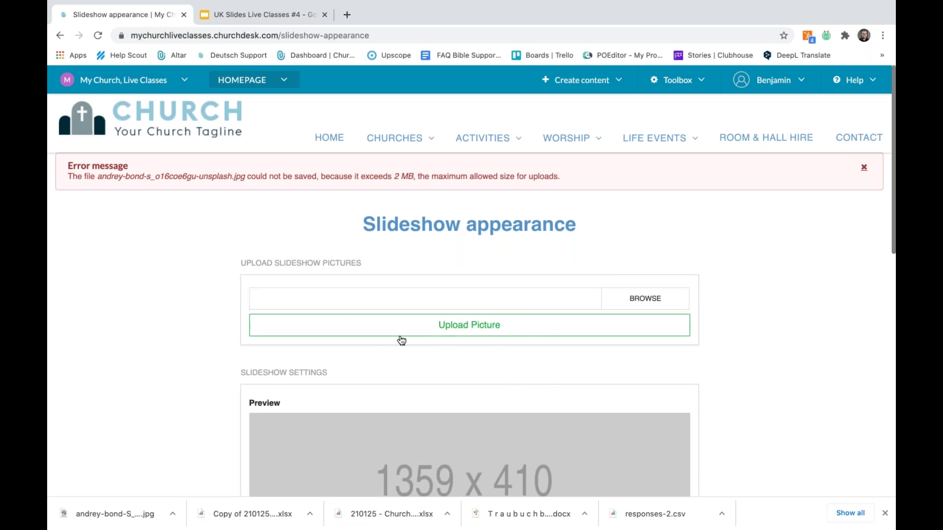
- Review the slideshow preview and the frontpage display option, placing the cursor in the Slideshow interval field
{"action": "scroll", "coordinate": [401, 341], "scroll_direction": "down", "scroll_amount": 5}
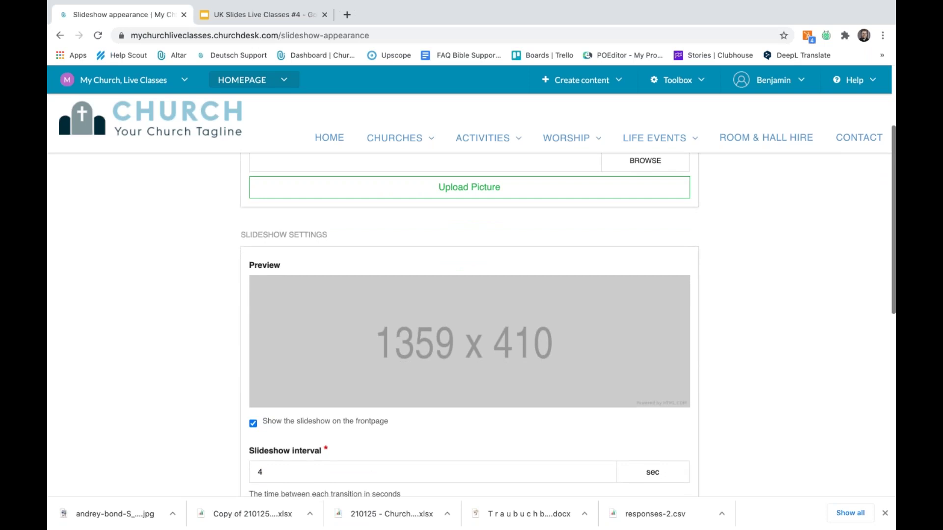
{"action": "scroll", "coordinate": [419, 315], "scroll_direction": "down", "scroll_amount": 2}
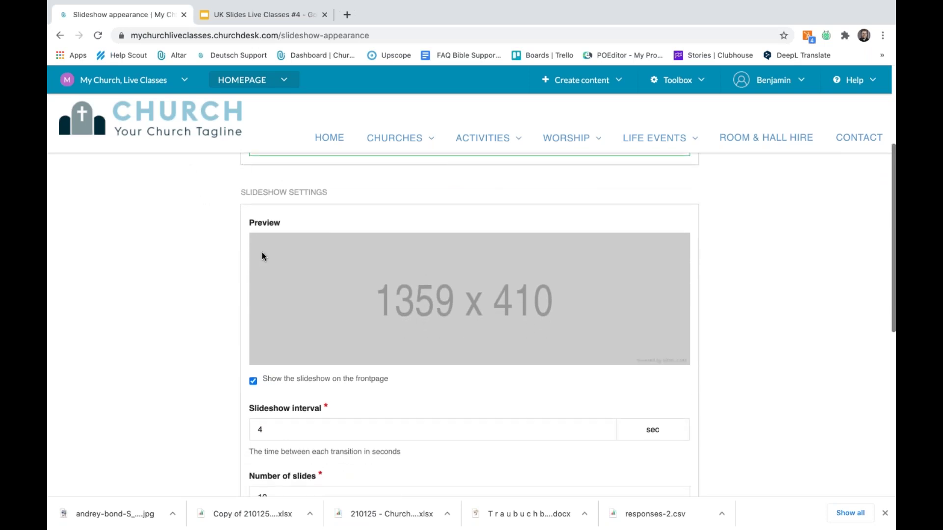
{"action": "scroll", "coordinate": [393, 379], "scroll_direction": "down", "scroll_amount": 2}
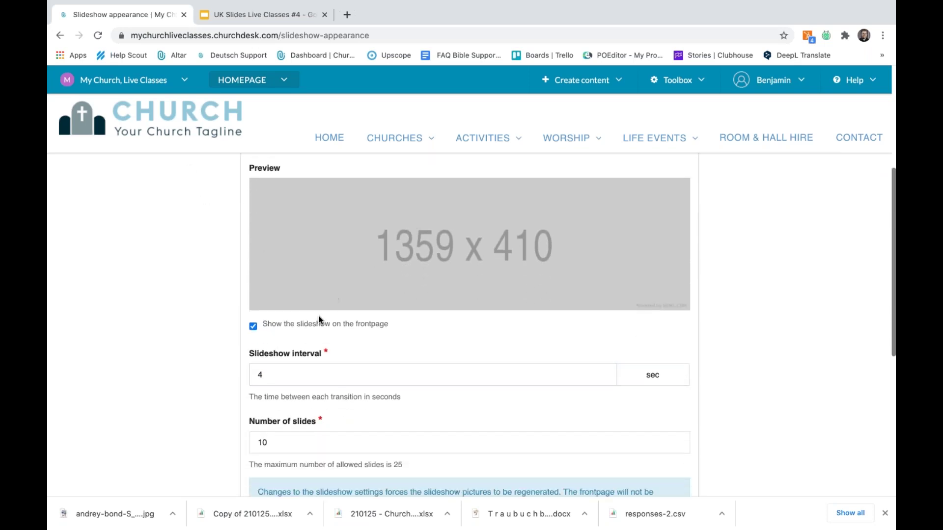
{"action": "left_click", "coordinate": [307, 368]}
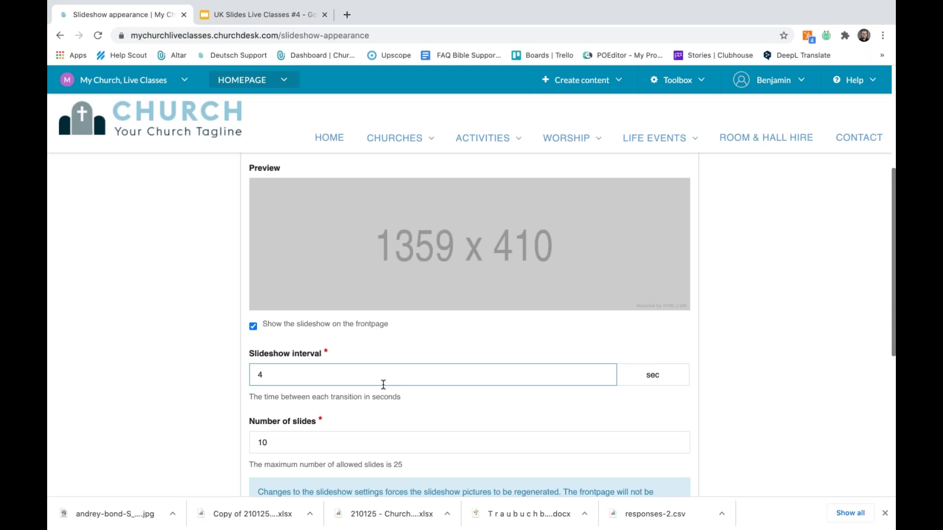
- Inspect the Number of slides field, its maximum limit and the notice about regenerating slideshow pictures
{"action": "left_click", "coordinate": [384, 425]}
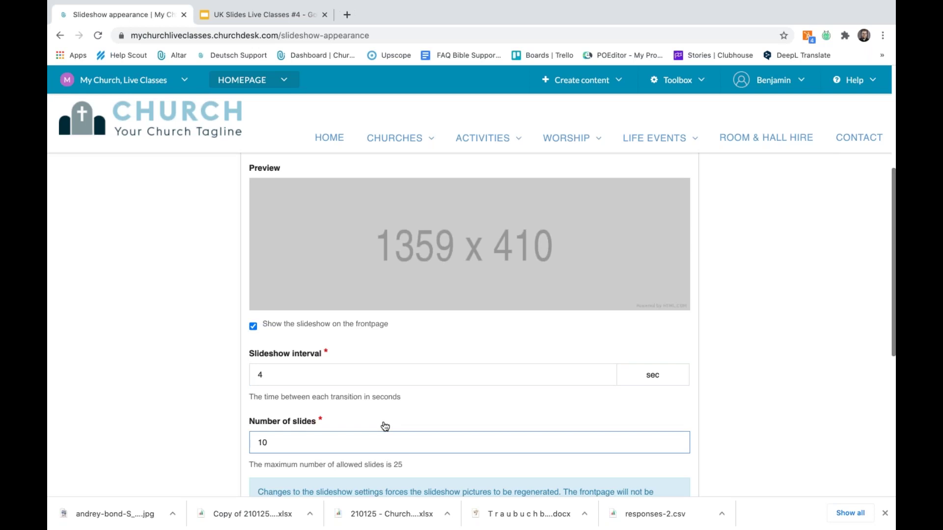
{"action": "scroll", "coordinate": [385, 426], "scroll_direction": "down", "scroll_amount": 1}
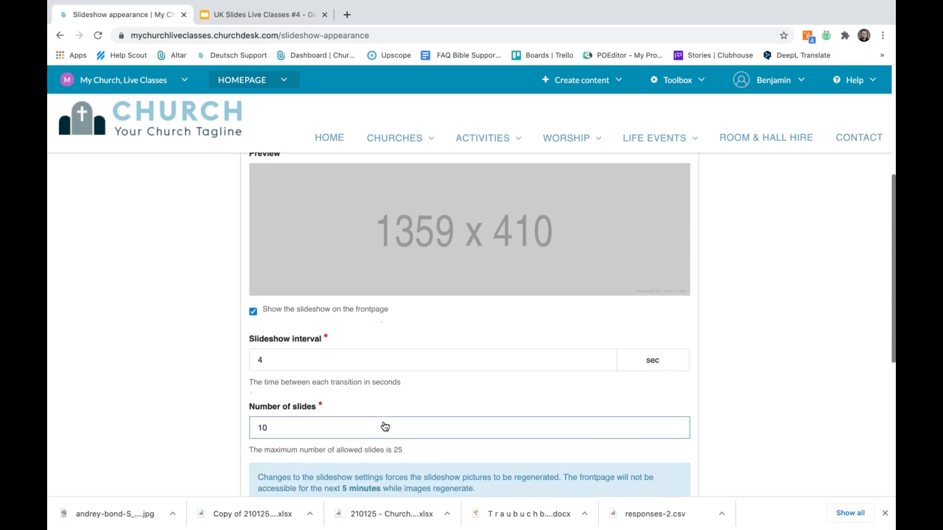
{"action": "key", "text": "Tab"}
{"action": "left_click", "coordinate": [274, 427]}
{"action": "left_click", "coordinate": [316, 443]}
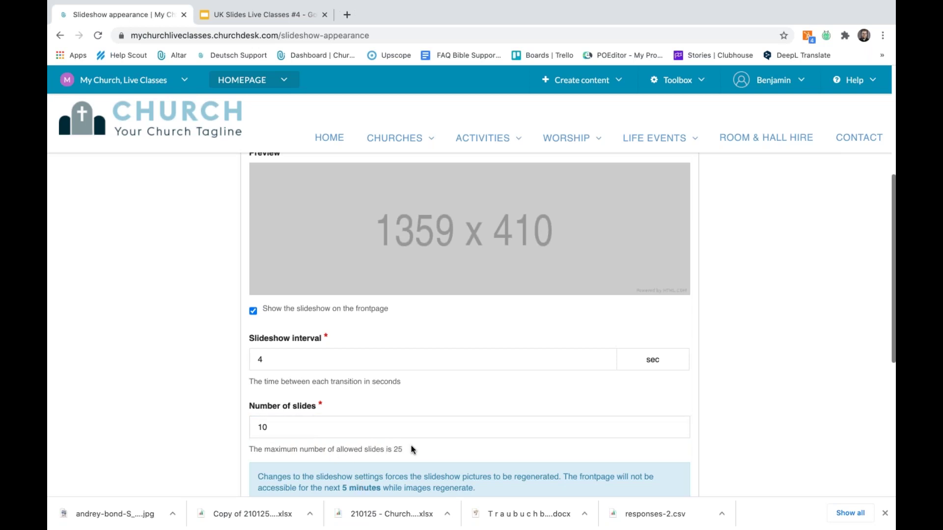
{"action": "left_click", "coordinate": [305, 415]}
{"action": "left_click", "coordinate": [178, 343]}
{"action": "scroll", "coordinate": [179, 343], "scroll_direction": "down", "scroll_amount": 3}
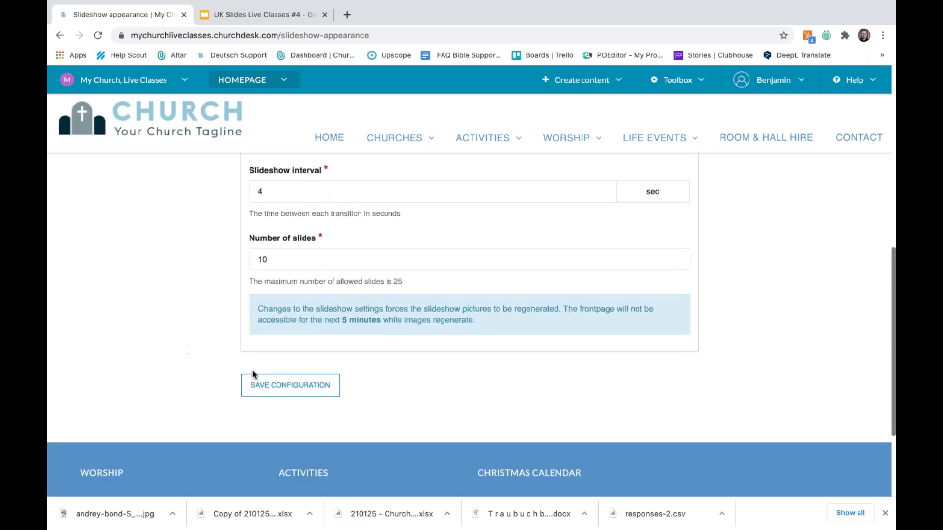
{"action": "scroll", "coordinate": [317, 175], "scroll_direction": "down", "scroll_amount": 1}
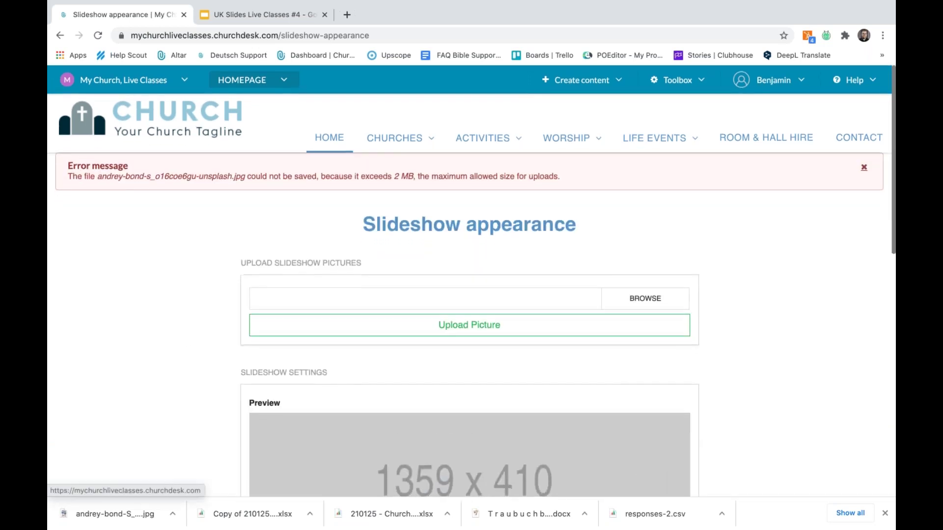
- Open the website's Home page and advance its slideshow to the next slide
{"action": "left_click", "coordinate": [329, 138]}
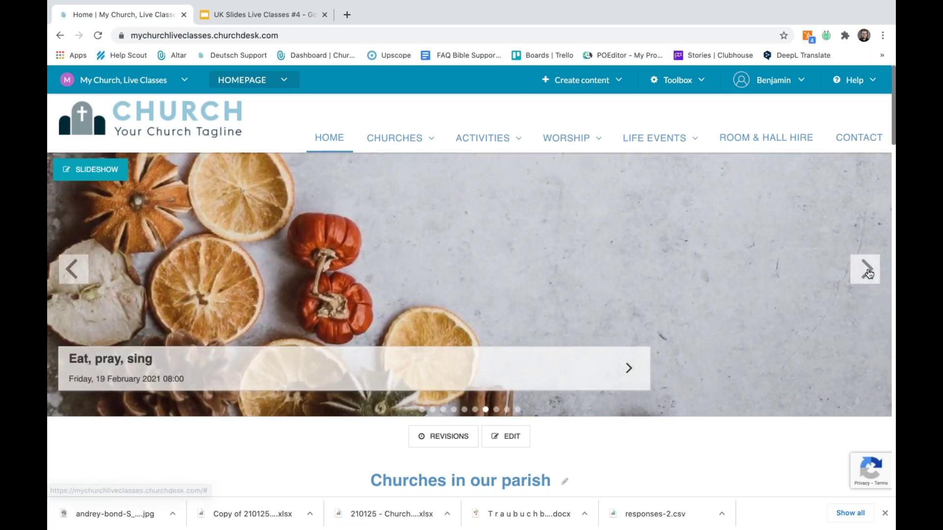
{"action": "left_click", "coordinate": [866, 272]}
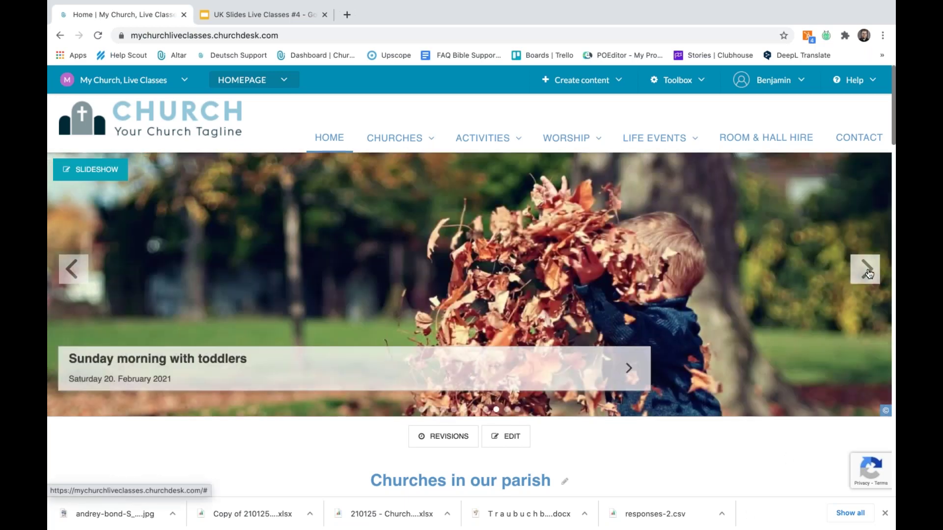
{"action": "scroll", "coordinate": [682, 374], "scroll_direction": "down", "scroll_amount": 4}
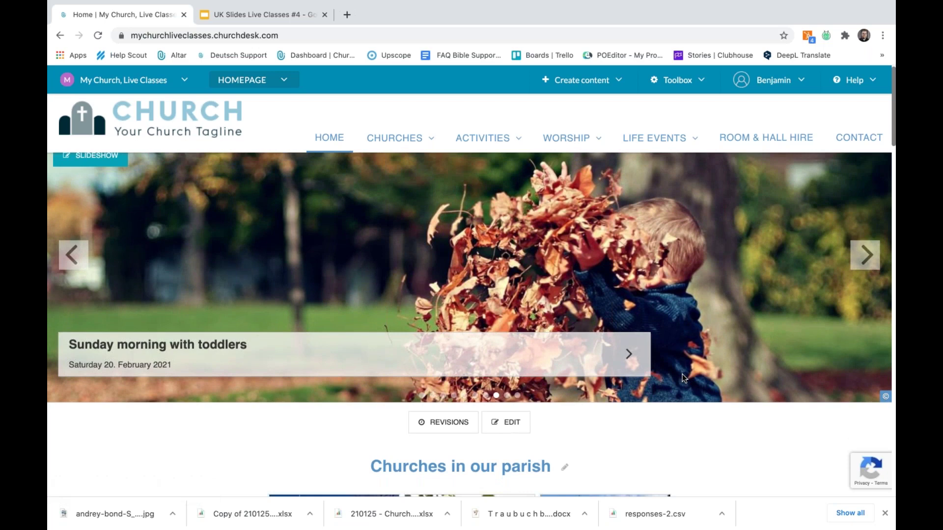
- Switch from the Homepage module to Groups and open its Blogs list
{"action": "scroll", "coordinate": [682, 378], "scroll_direction": "up", "scroll_amount": 4}
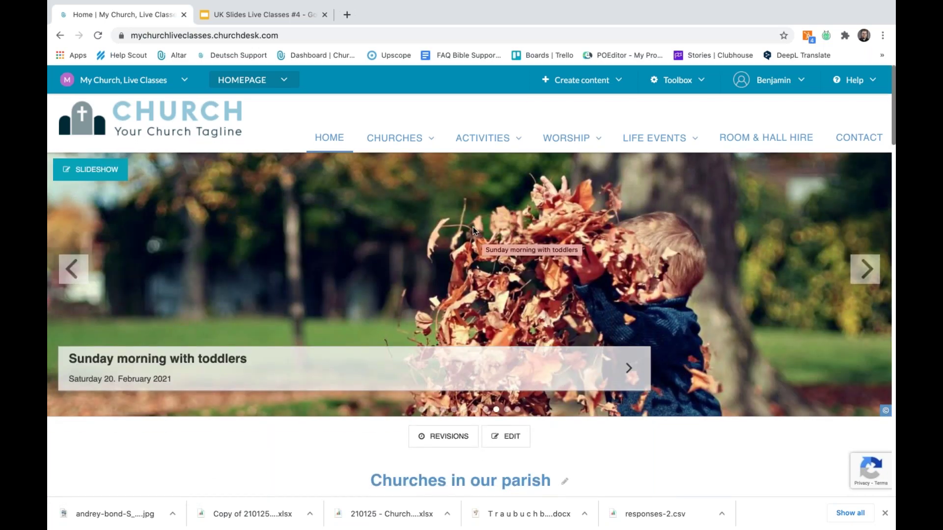
{"action": "left_click", "coordinate": [284, 84]}
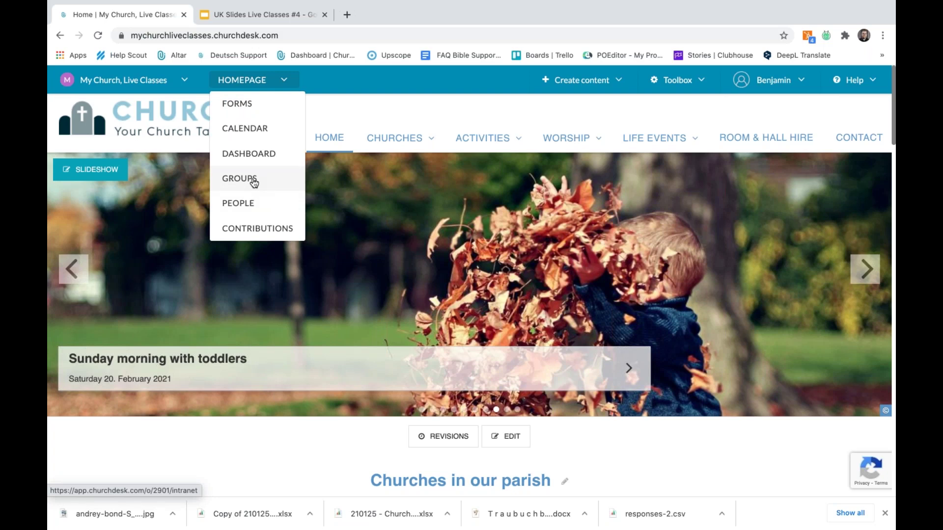
{"action": "left_click", "coordinate": [253, 182]}
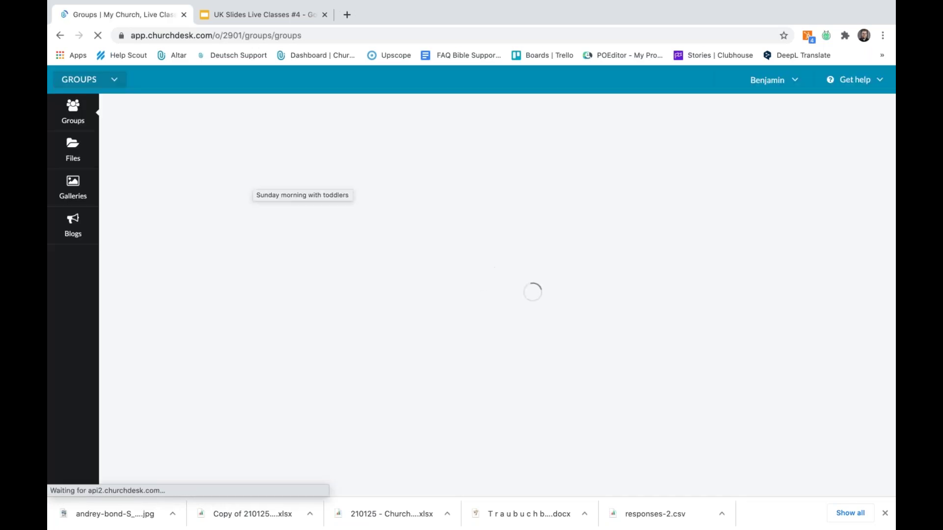
{"action": "left_click", "coordinate": [74, 223]}
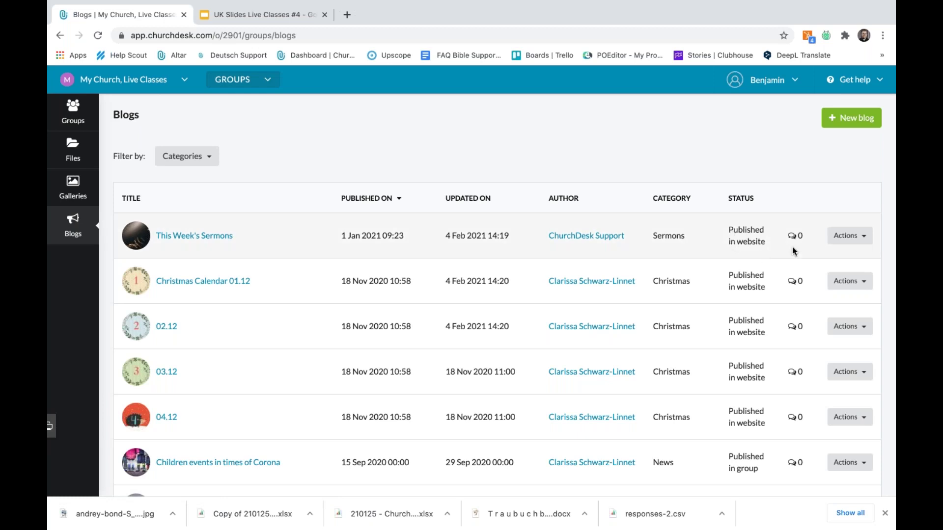
- Open the "This Week's Sermons" blog for editing, examine its Show in slideshow option and close it without saving
{"action": "left_click", "coordinate": [849, 234]}
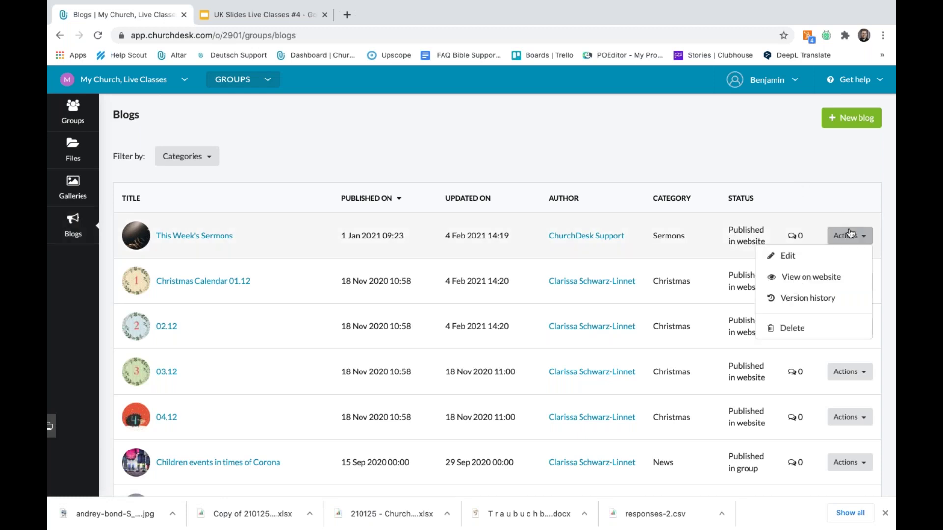
{"action": "left_click", "coordinate": [775, 260]}
{"action": "scroll", "coordinate": [234, 258], "scroll_direction": "down", "scroll_amount": 10}
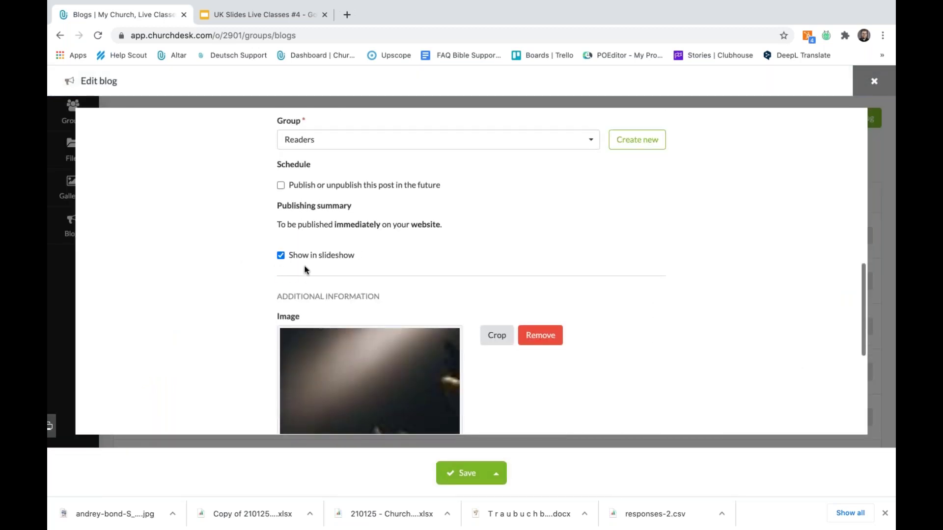
{"action": "mouse_move", "coordinate": [291, 261]}
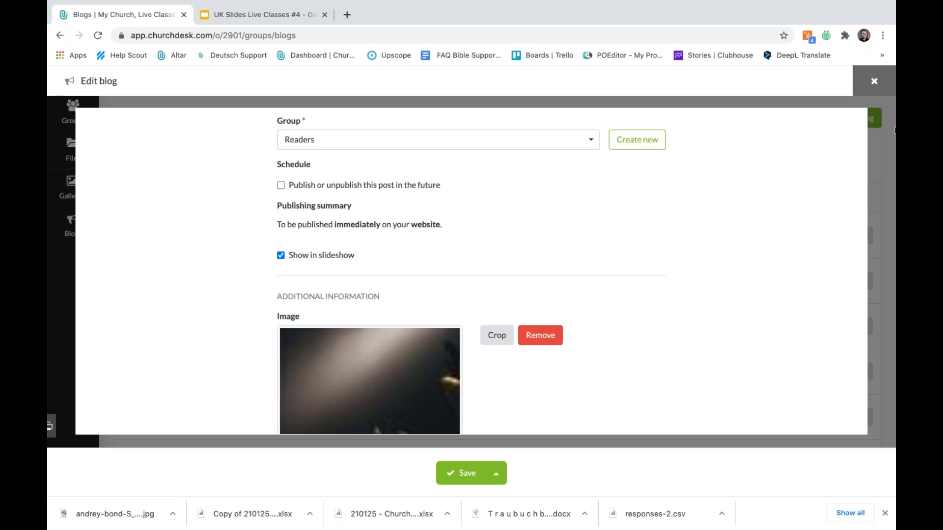
{"action": "left_click", "coordinate": [873, 82]}
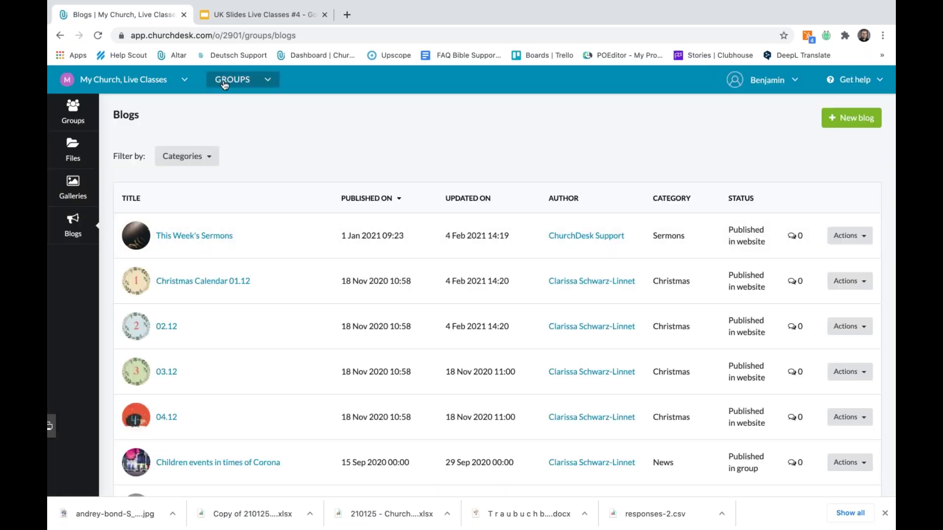
- Return to the website's Home page and inspect the Toolbox options, the top menu's submenus and the footer menu
{"action": "left_click", "coordinate": [231, 80]}
{"action": "left_click", "coordinate": [232, 230]}
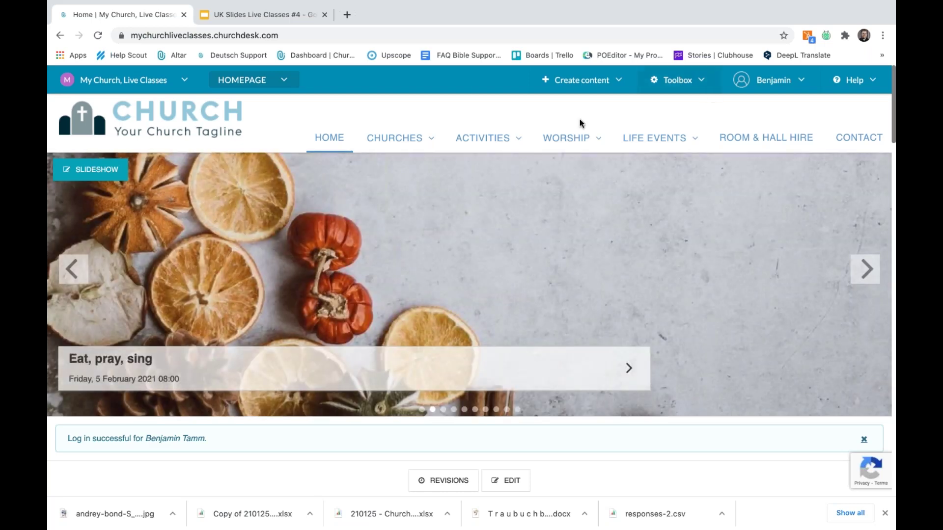
{"action": "left_click", "coordinate": [659, 80]}
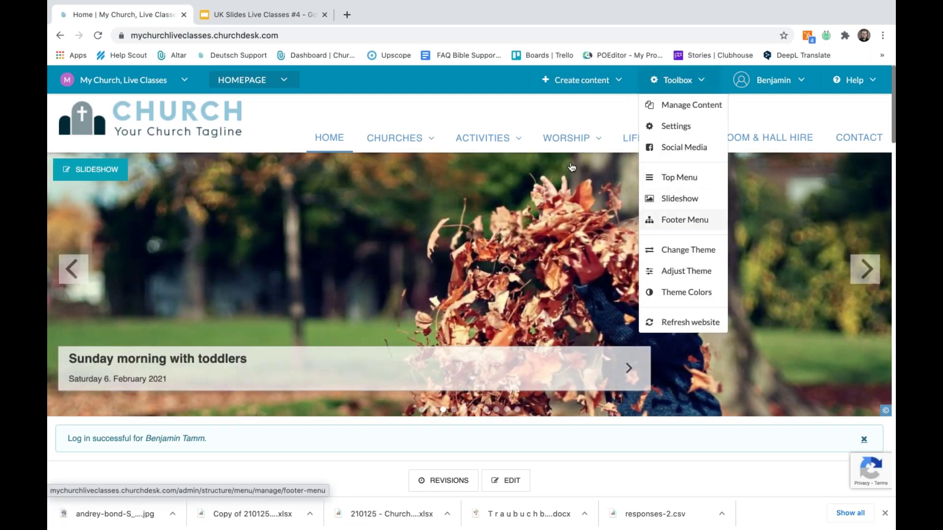
{"action": "left_click", "coordinate": [411, 138]}
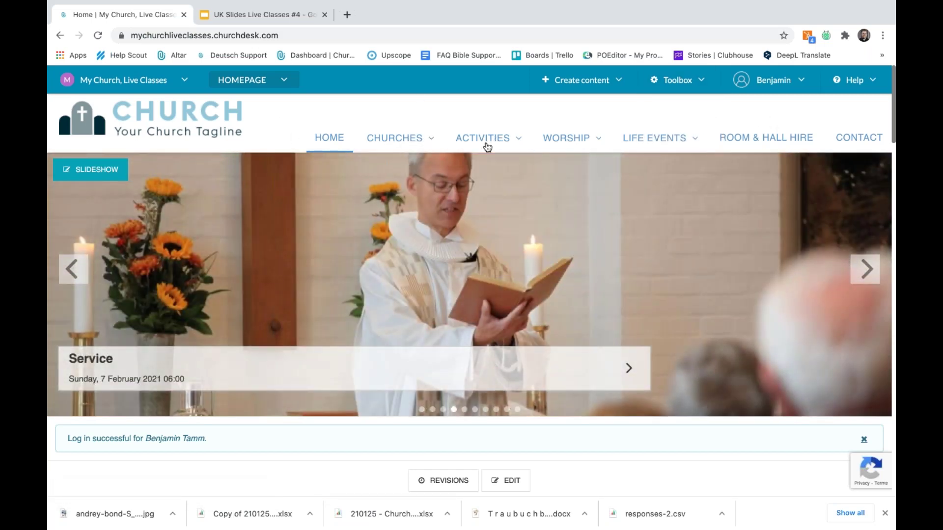
{"action": "mouse_move", "coordinate": [493, 145]}
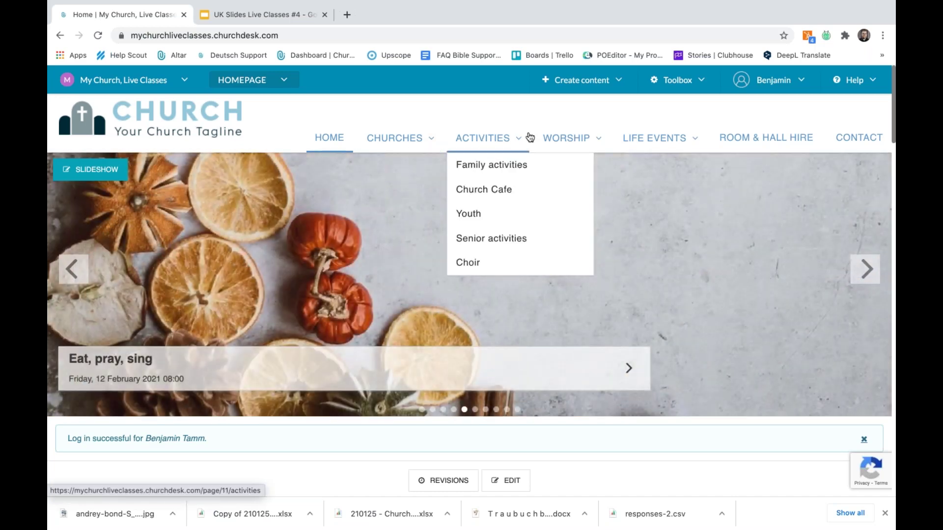
{"action": "mouse_move", "coordinate": [432, 141]}
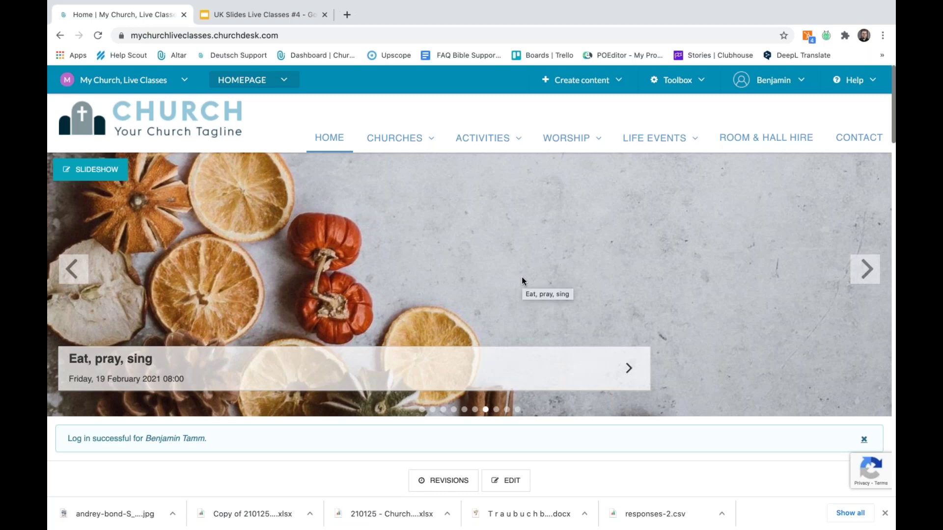
{"action": "scroll", "coordinate": [522, 276], "scroll_direction": "down", "scroll_amount": 15}
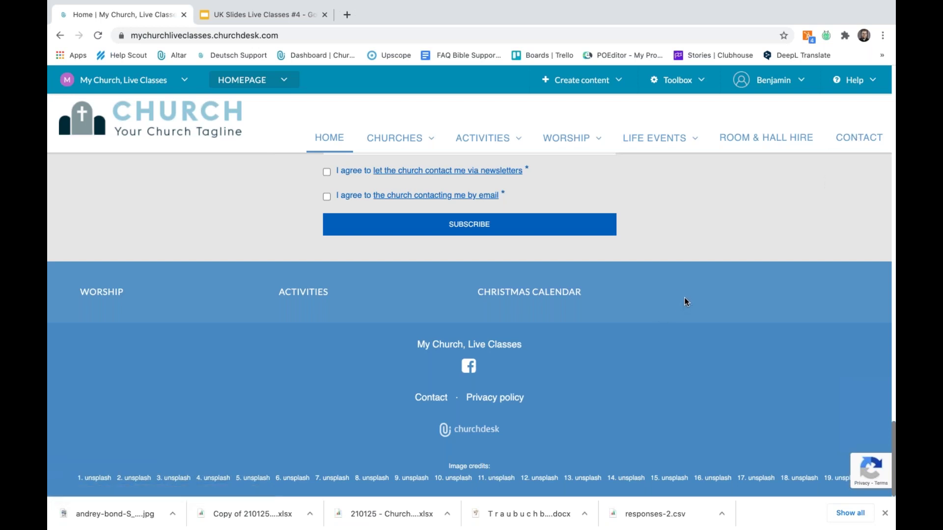
{"action": "scroll", "coordinate": [685, 297], "scroll_direction": "up", "scroll_amount": 20}
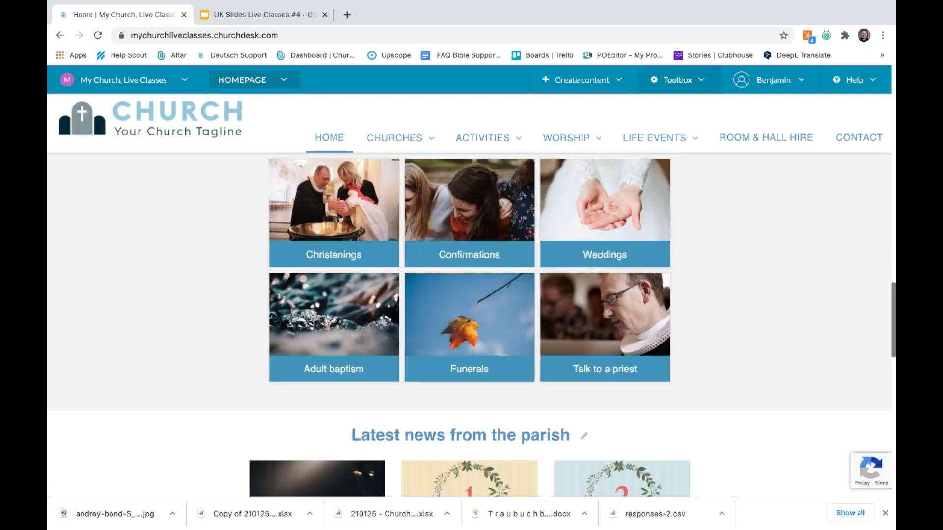
- Open the Top Menu configuration and move St. Paul's Cathedral above Canterbury Cathedral under Churches
{"action": "left_click", "coordinate": [692, 84]}
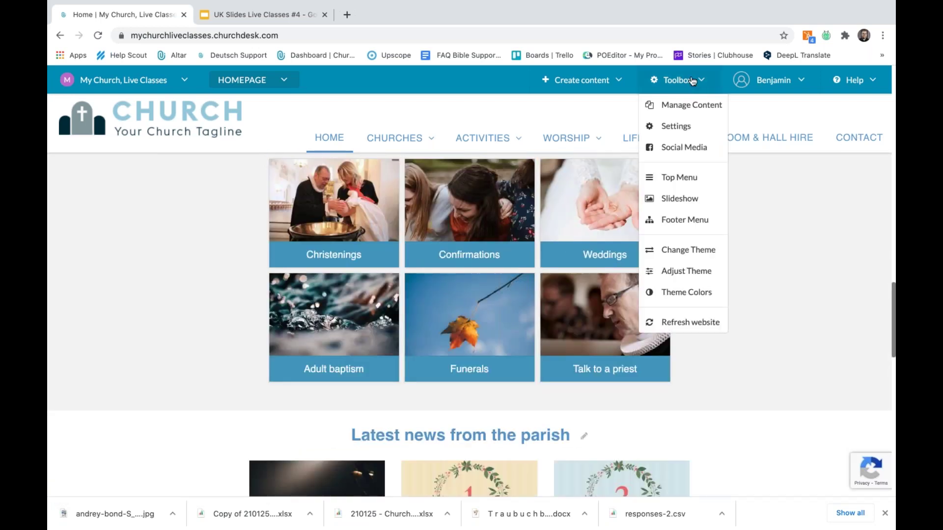
{"action": "left_click", "coordinate": [672, 177]}
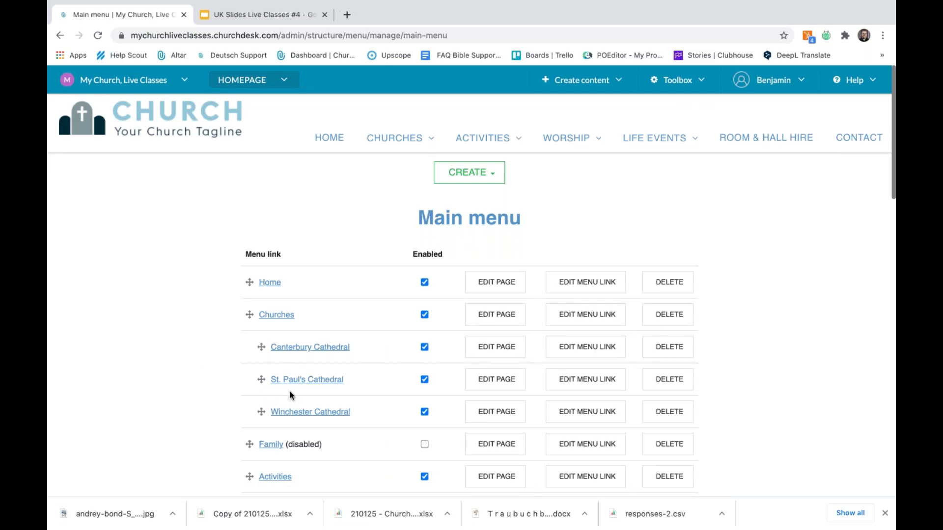
{"action": "scroll", "coordinate": [290, 395], "scroll_direction": "down", "scroll_amount": 1}
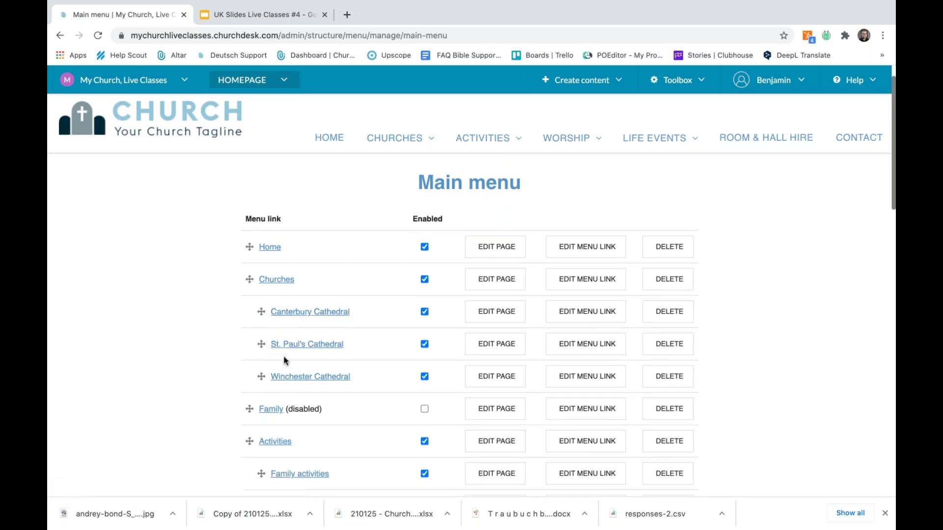
{"action": "scroll", "coordinate": [284, 361], "scroll_direction": "down", "scroll_amount": 1}
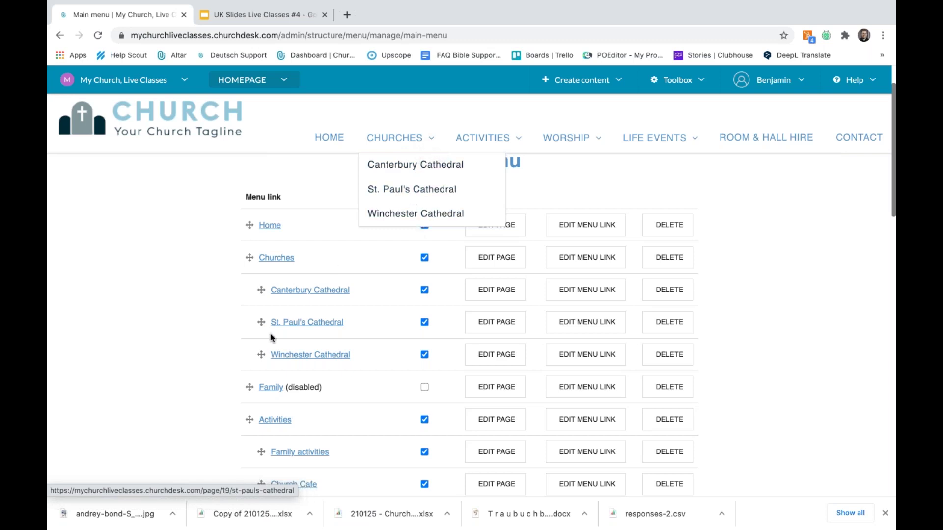
{"action": "left_click_drag", "start_coordinate": [260, 322], "coordinate": [258, 286]}
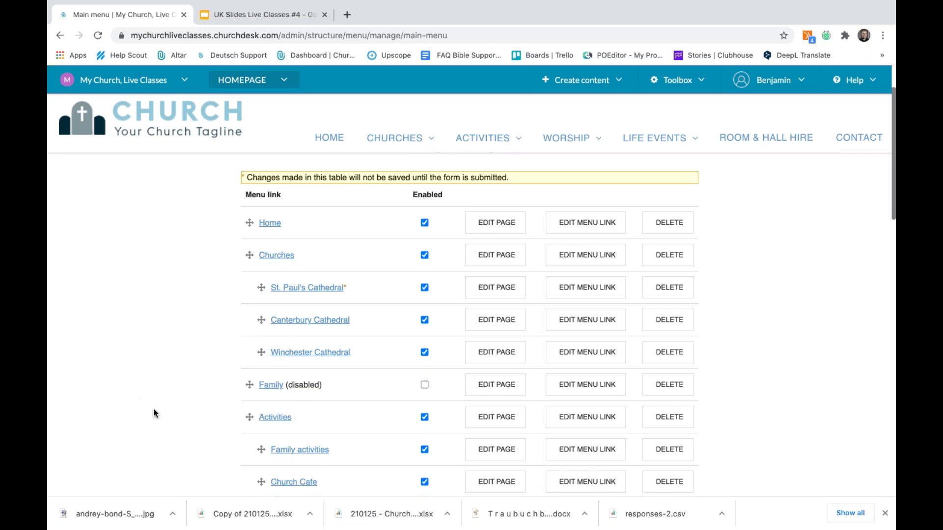
- Review the remaining Main menu links, including their Enabled checkboxes and the disabled Volunteering and Life quotes entries
{"action": "scroll", "coordinate": [153, 408], "scroll_direction": "down", "scroll_amount": 2}
{"action": "scroll", "coordinate": [153, 408], "scroll_direction": "down", "scroll_amount": 5}
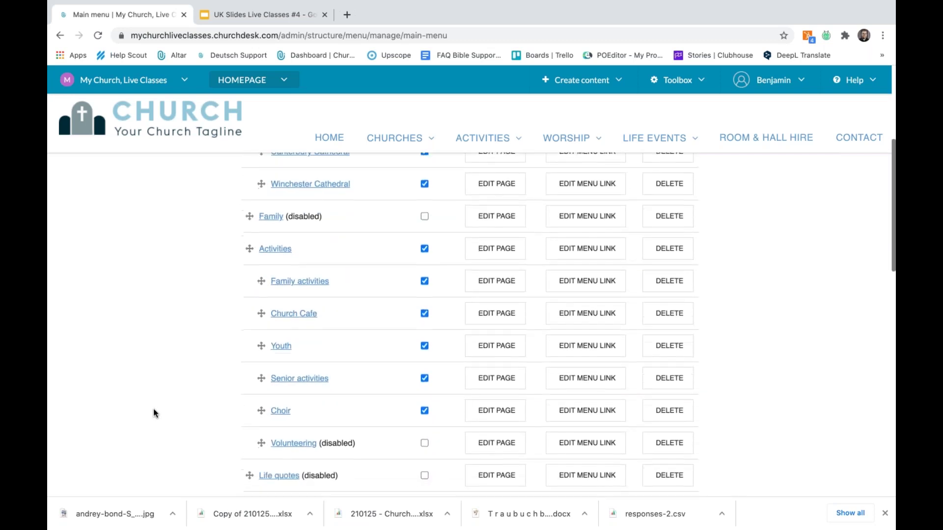
{"action": "scroll", "coordinate": [153, 409], "scroll_direction": "down", "scroll_amount": 2}
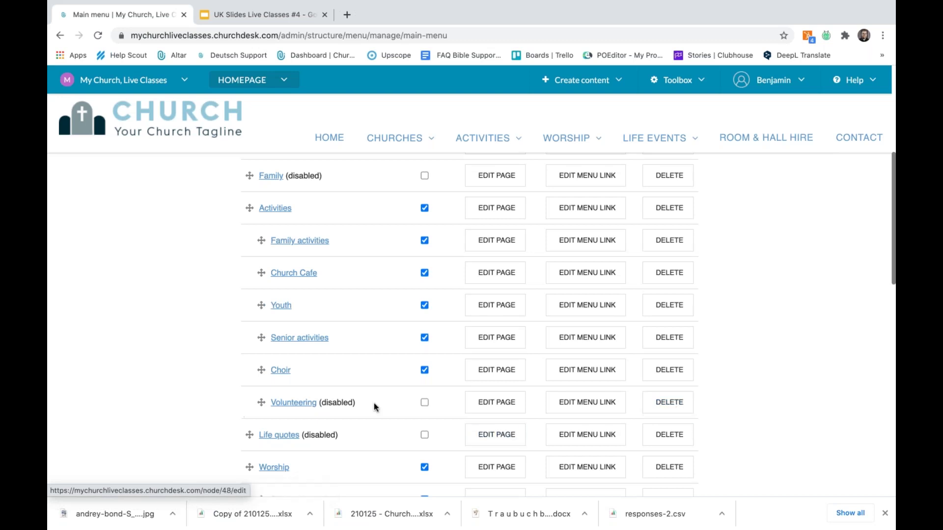
{"action": "scroll", "coordinate": [373, 402], "scroll_direction": "down", "scroll_amount": 1}
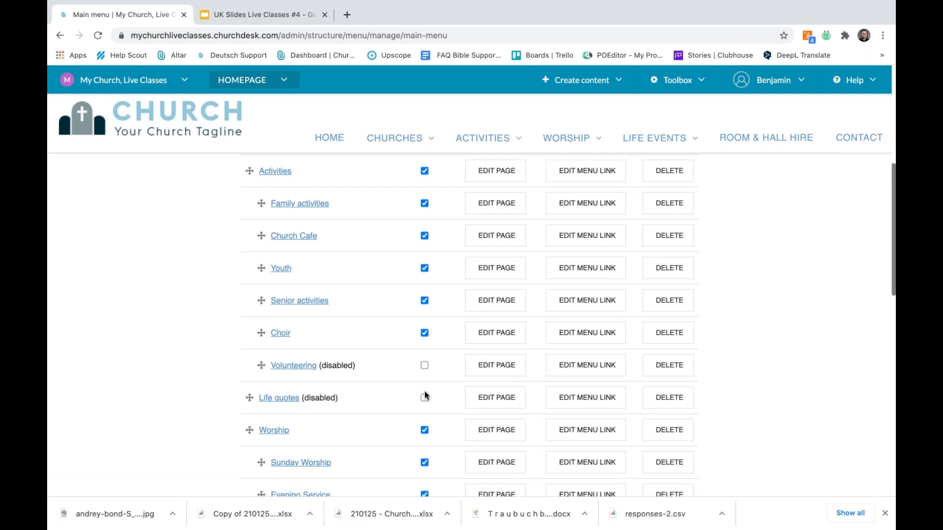
{"action": "scroll", "coordinate": [425, 395], "scroll_direction": "down", "scroll_amount": 12}
{"action": "scroll", "coordinate": [470, 282], "scroll_direction": "up", "scroll_amount": 15}
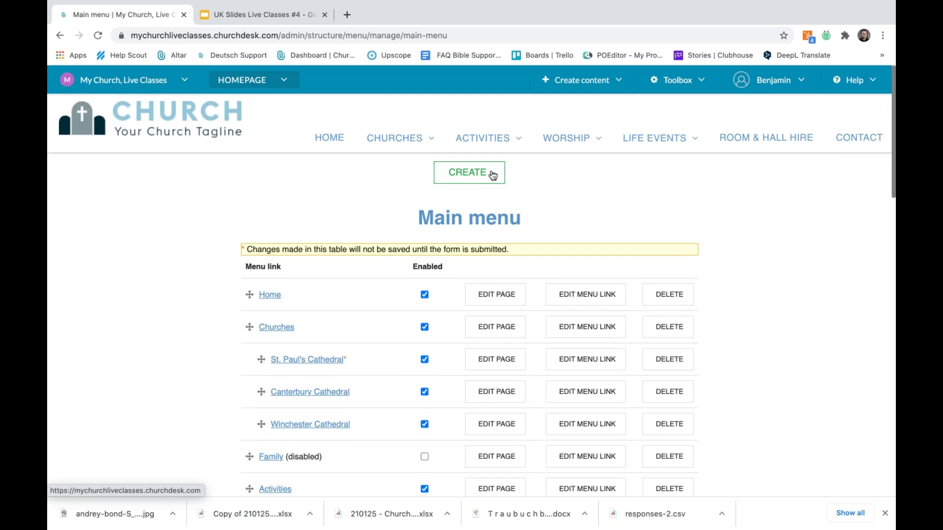
- Create a new page from the Main menu configuration and set its title to "About us"
{"action": "left_click", "coordinate": [492, 177]}
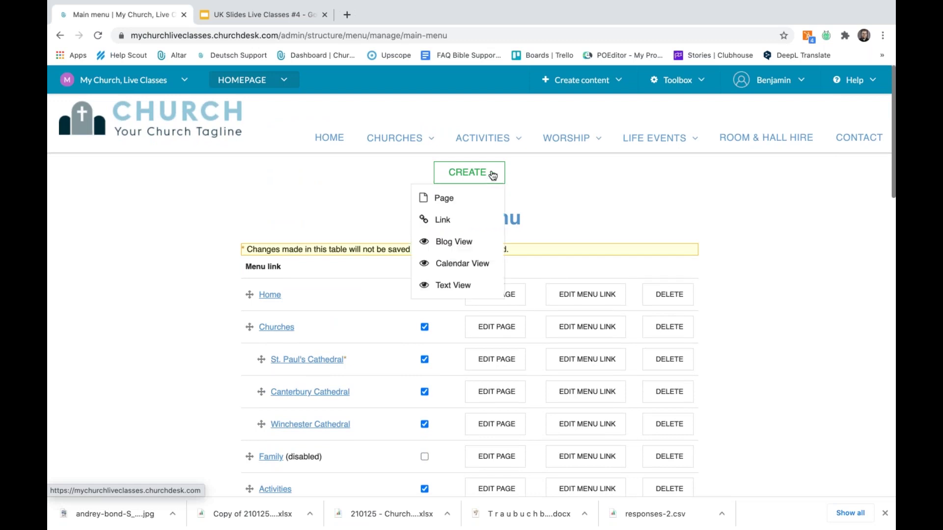
{"action": "left_click", "coordinate": [443, 198]}
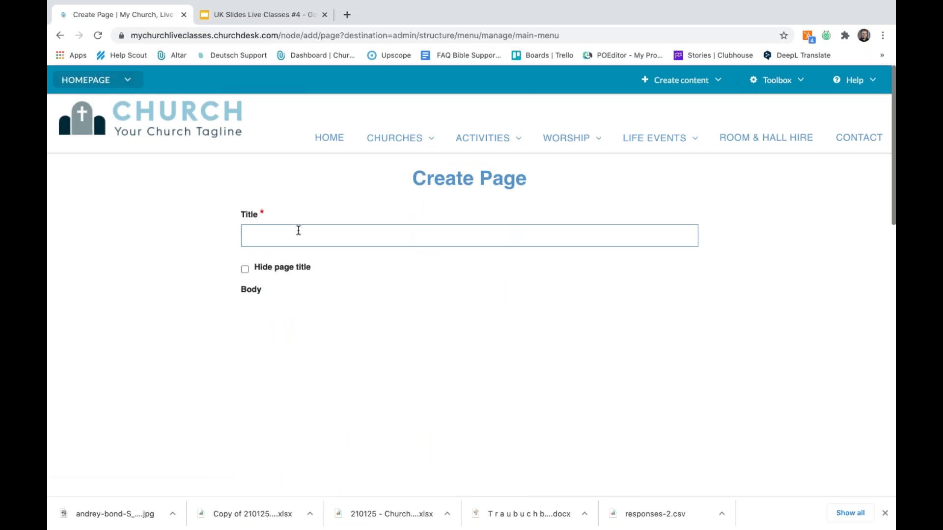
{"action": "left_click", "coordinate": [299, 231]}
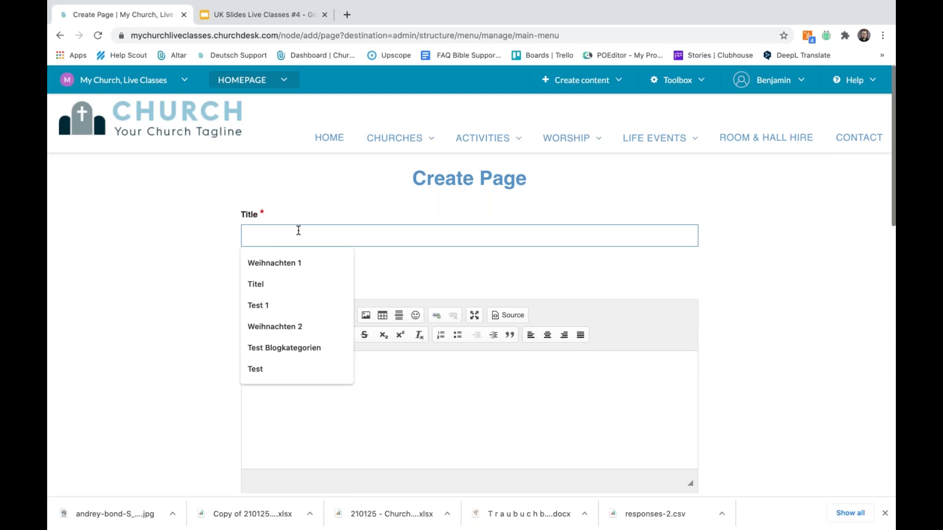
{"action": "left_click", "coordinate": [126, 250]}
{"action": "left_click", "coordinate": [387, 245]}
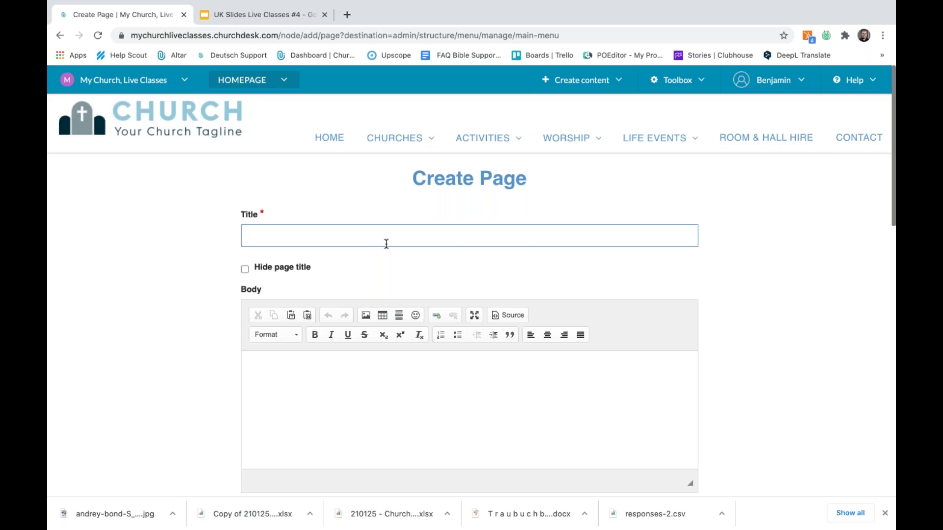
{"action": "type", "text": "About us"}
{"action": "key", "text": "BackSpace"}
{"action": "key", "text": "BackSpace"}
{"action": "type", "text": "U"}
- Enter "This is who we are ..." as the page's body text and check the editor's image insertion dialog, leaving it without adding an image
{"action": "left_click", "coordinate": [270, 352]}
{"action": "type", "text": "Wi"}
{"action": "key", "text": "BackSpace"}
{"action": "key", "text": "BackSpace"}
{"action": "type", "text": "This is who we are ..."}
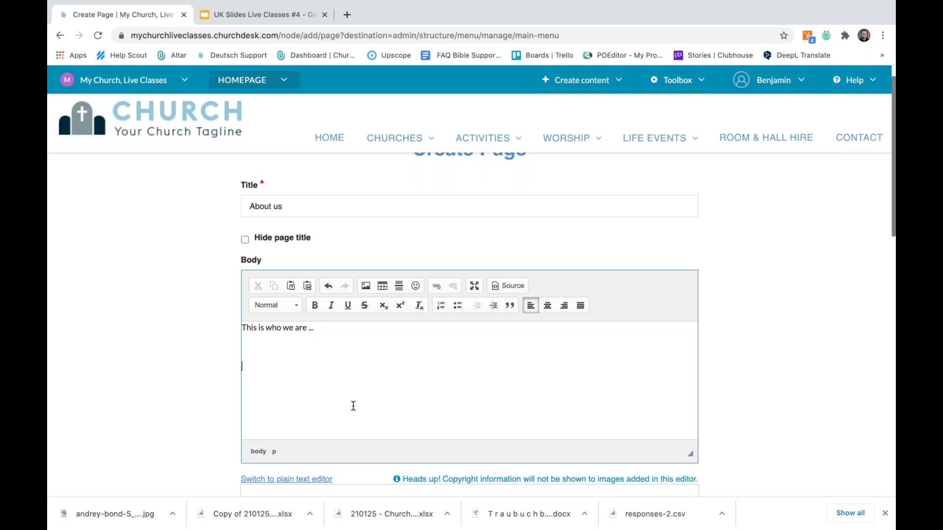
{"action": "left_click", "coordinate": [366, 289]}
{"action": "left_click", "coordinate": [539, 426]}
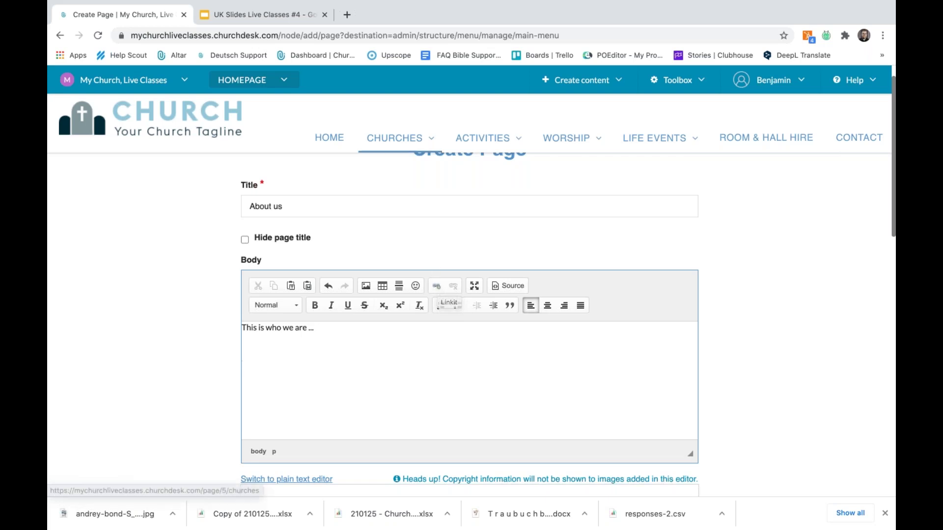
- Open the ChurchDesk website in a new browser tab
{"action": "left_click", "coordinate": [347, 15]}
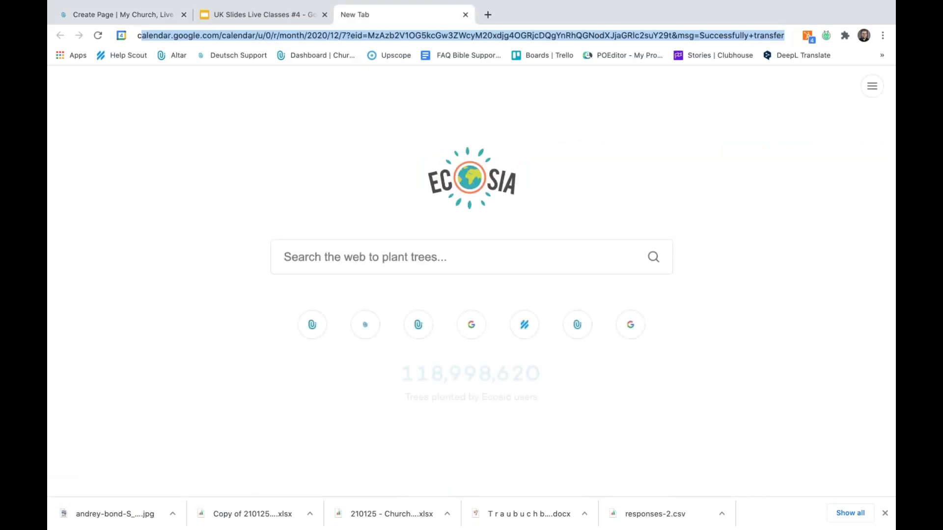
{"action": "type", "text": "church"}
{"action": "key", "text": "Return"}
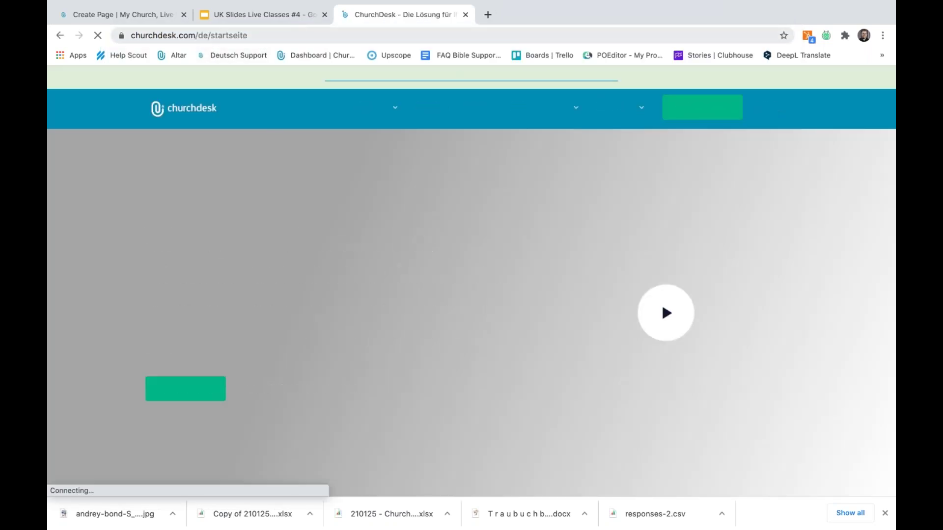
- Remove the German /de/startseite path from the ChurchDesk site address and load the English home page
{"action": "left_click", "coordinate": [222, 35]}
{"action": "right_click", "coordinate": [222, 36]}
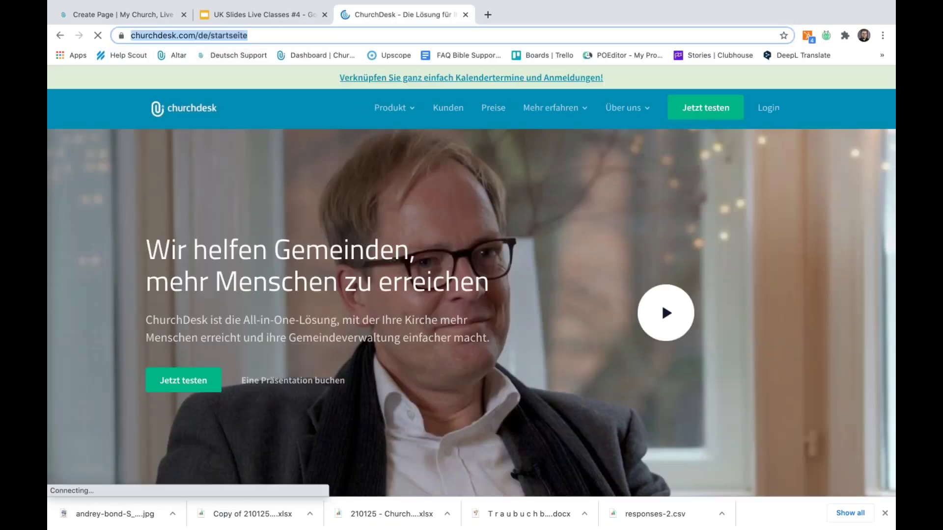
{"action": "left_click", "coordinate": [241, 103]}
{"action": "left_click", "coordinate": [245, 36]}
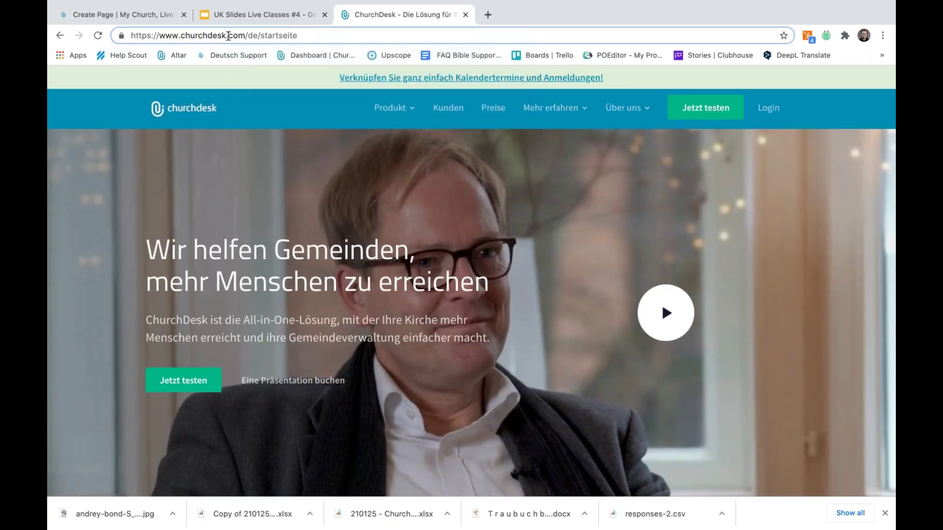
{"action": "left_click_drag", "start_coordinate": [247, 35], "coordinate": [298, 35]}
{"action": "key", "text": "BackSpace"}
{"action": "key", "text": "Return"}
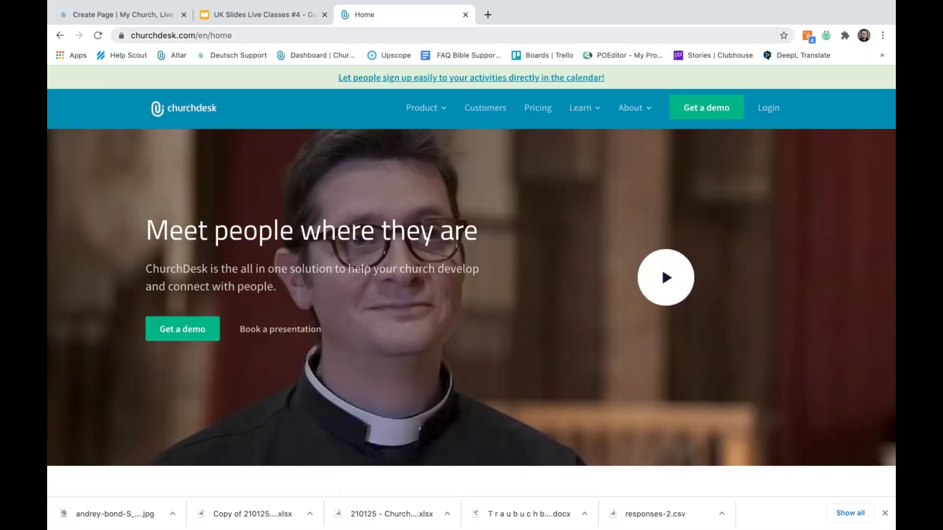
- Copy the address of the English ChurchDesk home page and return to the page being created
{"action": "left_click", "coordinate": [189, 35]}
{"action": "right_click", "coordinate": [189, 34]}
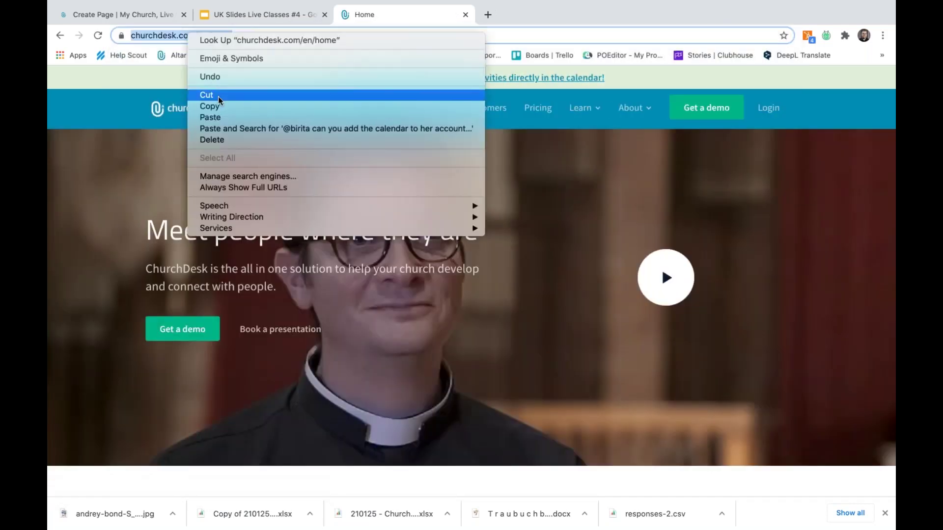
{"action": "left_click", "coordinate": [220, 107]}
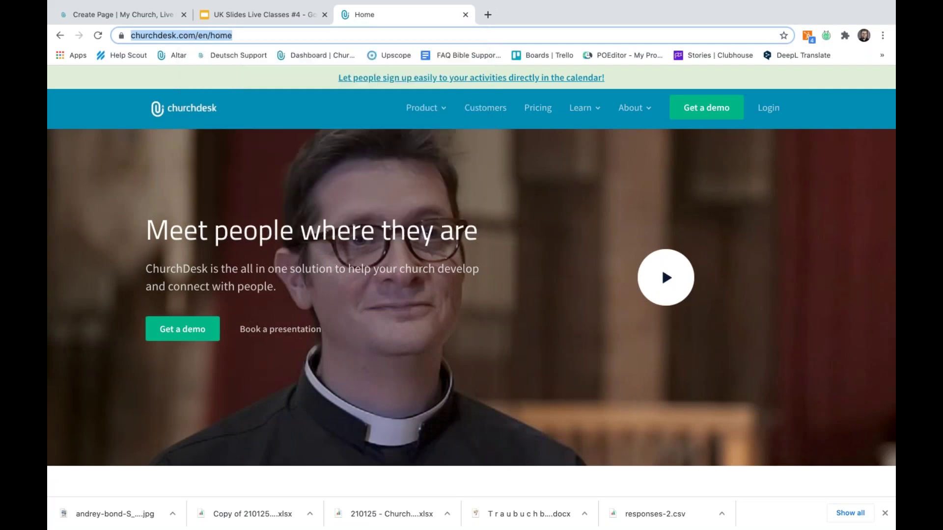
{"action": "left_click", "coordinate": [146, 10]}
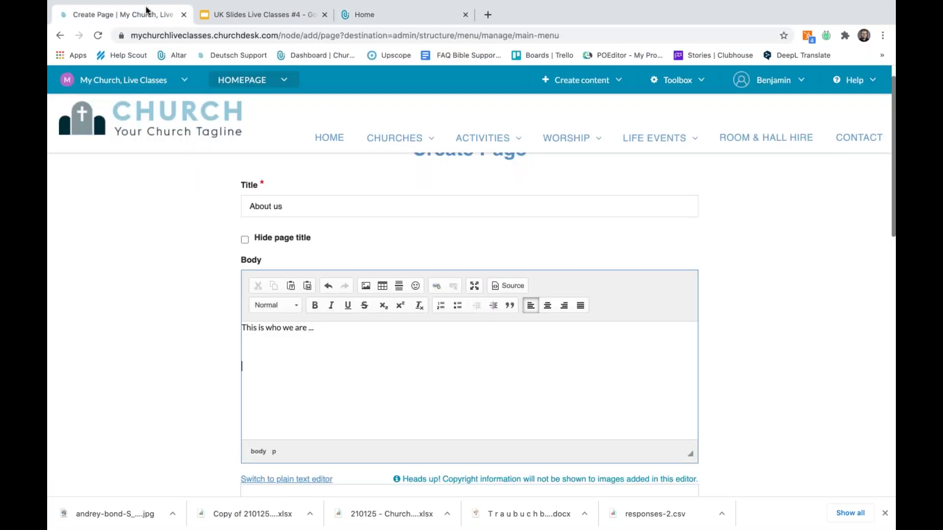
{"action": "left_click", "coordinate": [437, 288]}
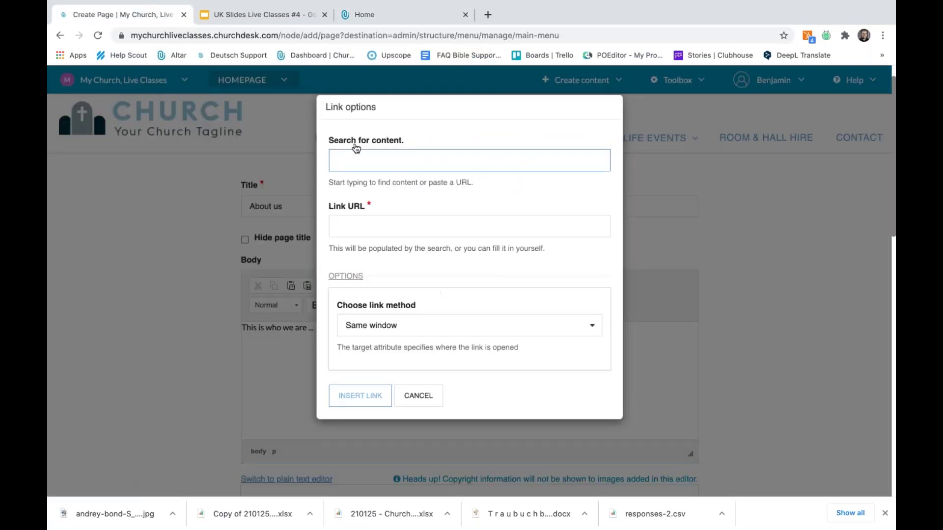
{"action": "left_click", "coordinate": [375, 228]}
{"action": "key", "text": "ctrl+v"}
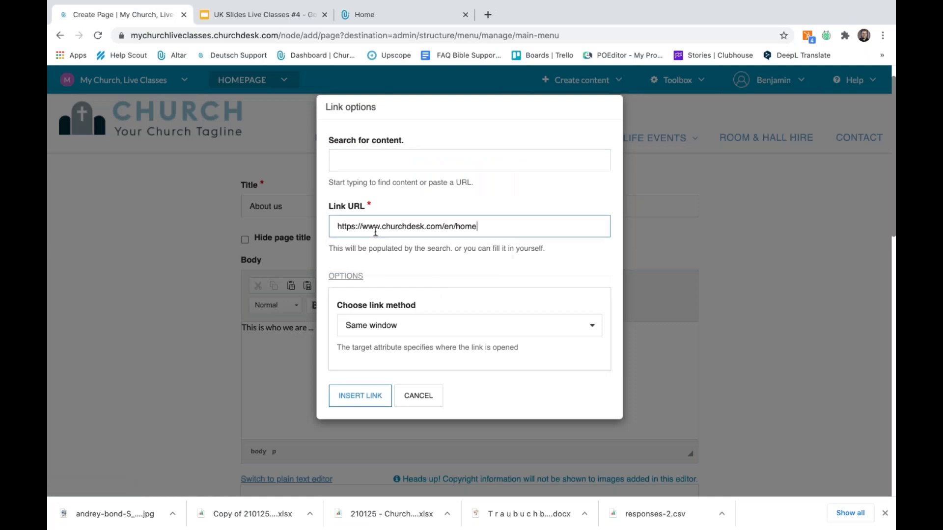
{"action": "left_click", "coordinate": [401, 263]}
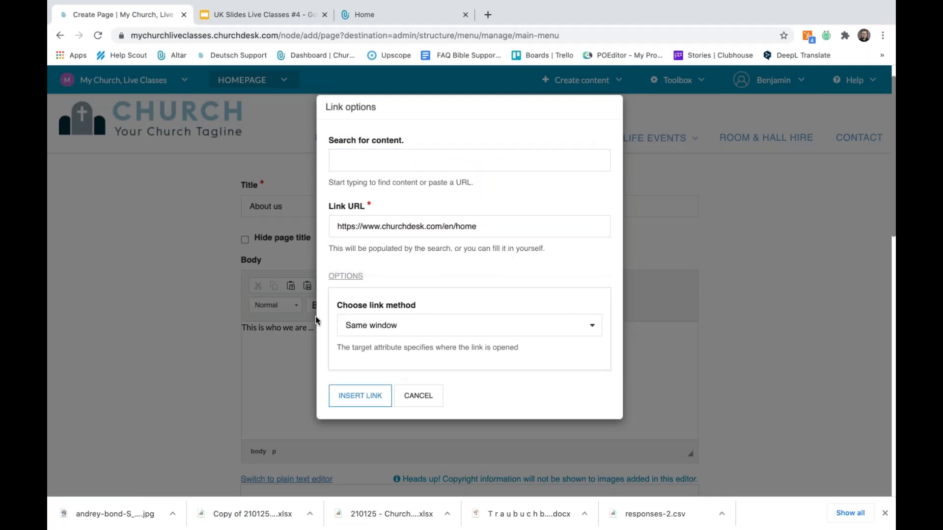
{"action": "left_click", "coordinate": [402, 324]}
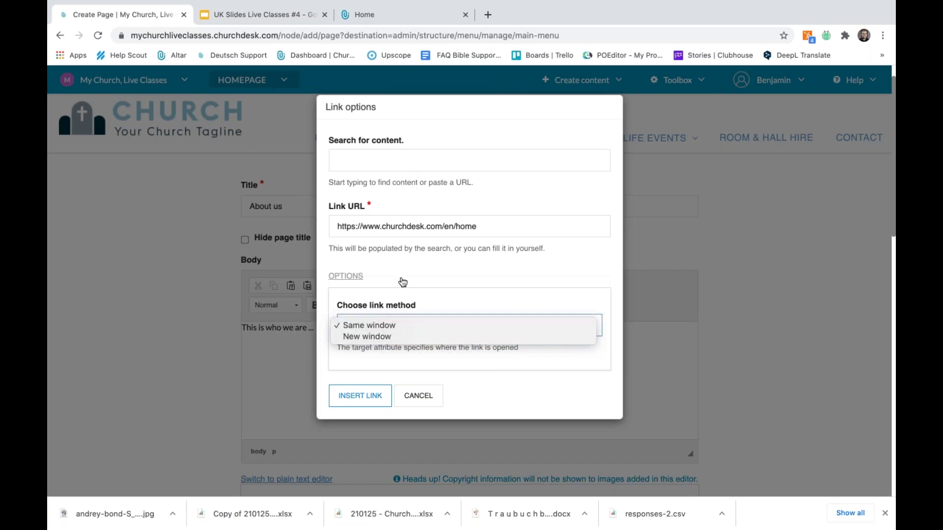
{"action": "left_click", "coordinate": [386, 337]}
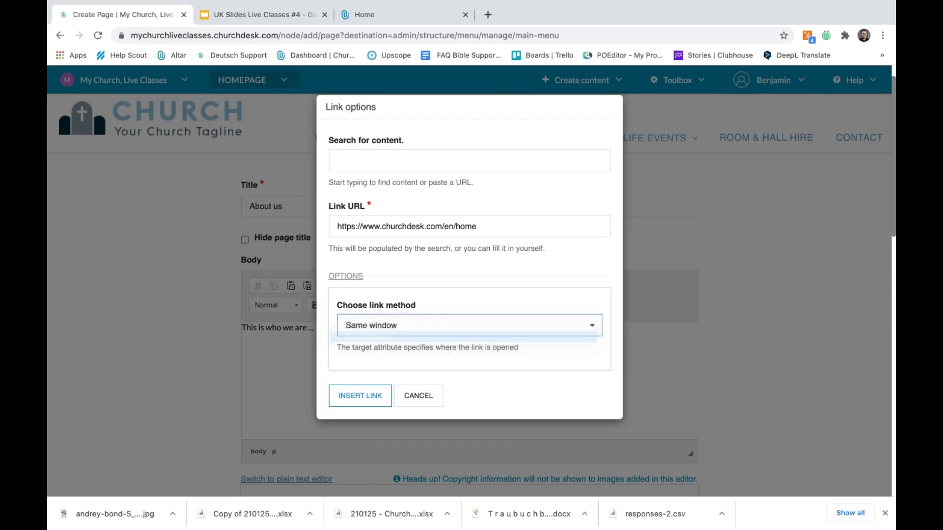
{"action": "left_click", "coordinate": [355, 397]}
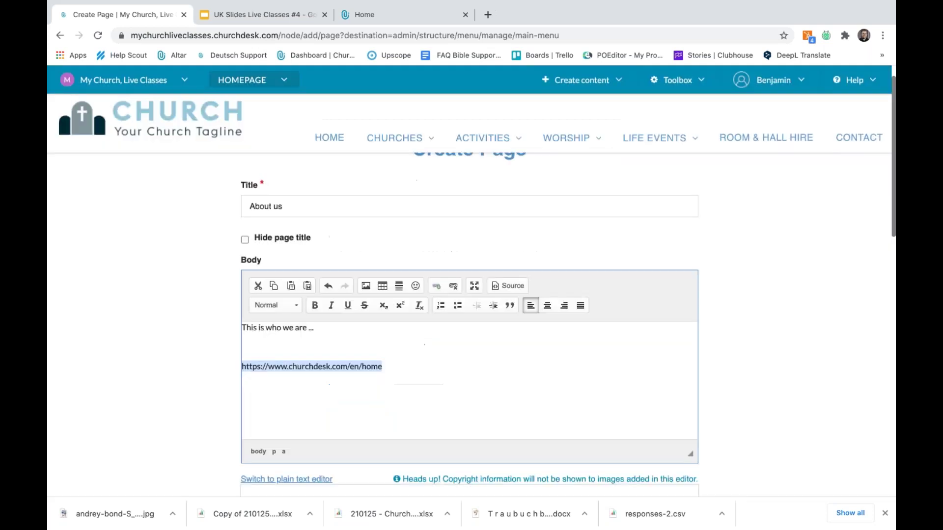
{"action": "left_click", "coordinate": [358, 394]}
- Review the inserted link's options without changing them and close the browser tab with the ChurchDesk home page
{"action": "left_click_drag", "start_coordinate": [431, 373], "coordinate": [238, 361]}
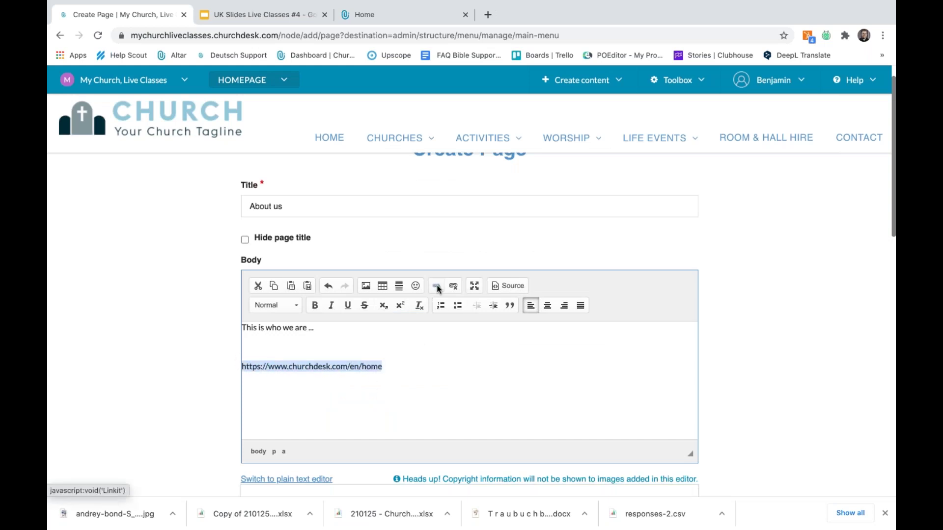
{"action": "left_click", "coordinate": [436, 286]}
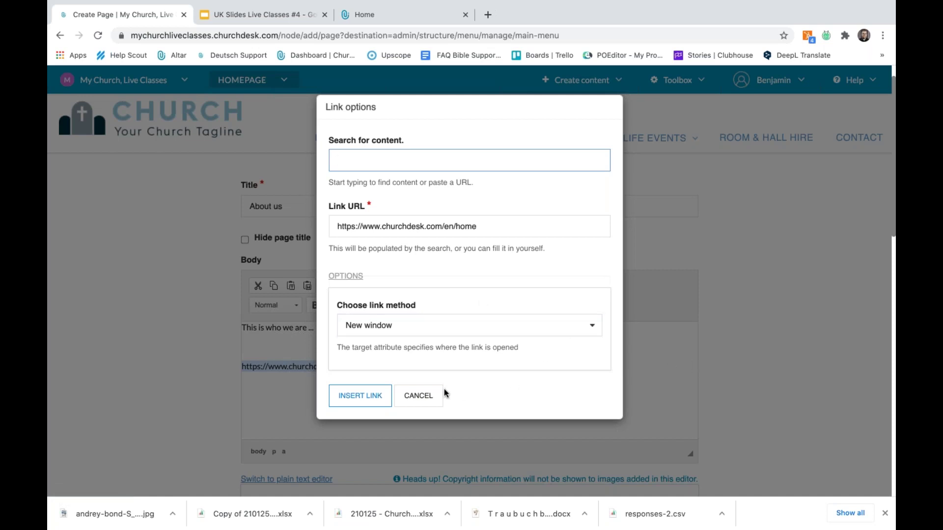
{"action": "left_click", "coordinate": [417, 396]}
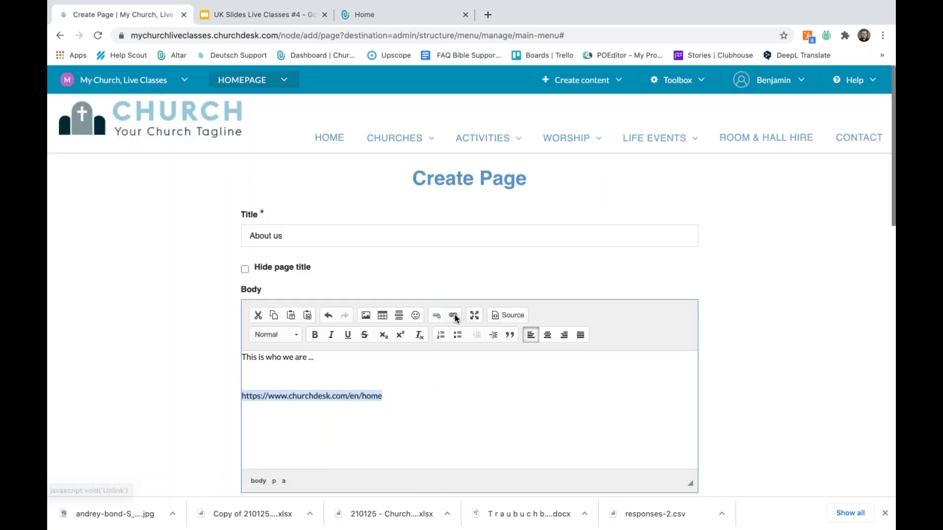
{"action": "left_click", "coordinate": [304, 394]}
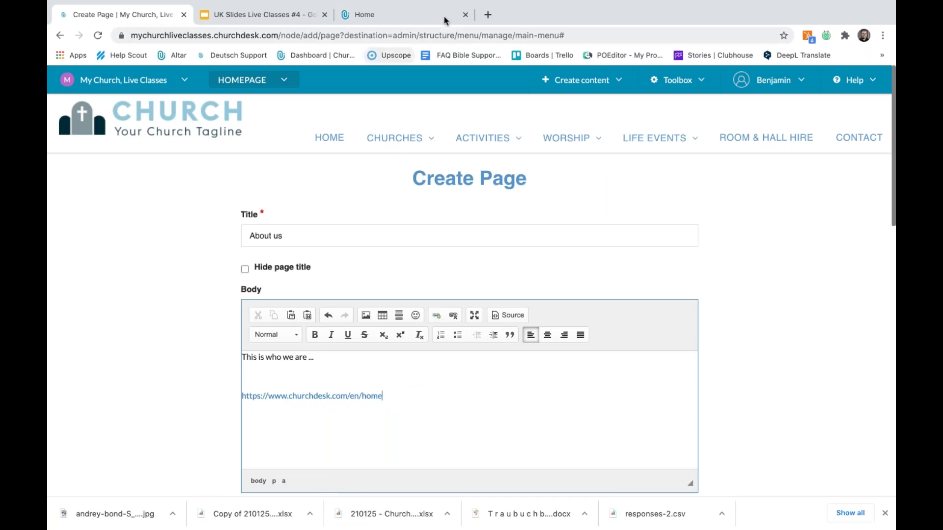
{"action": "left_click", "coordinate": [464, 14]}
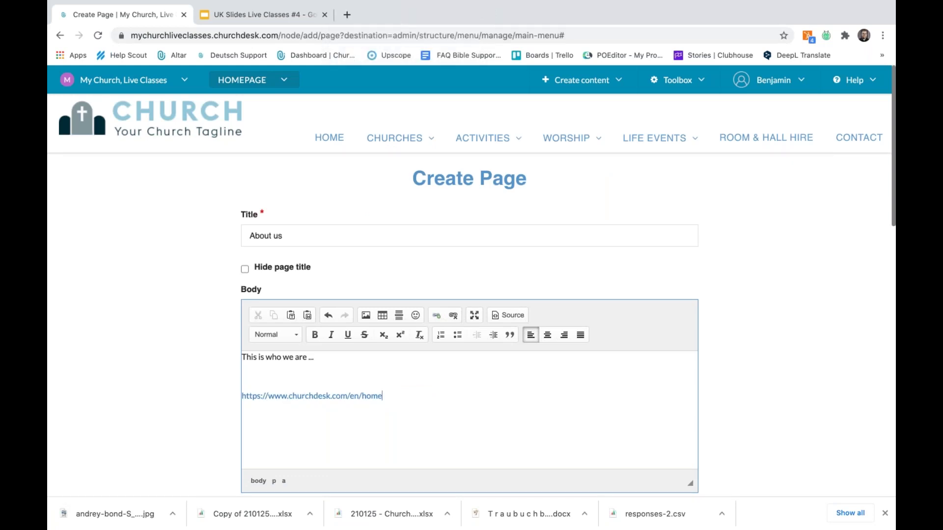
{"action": "left_click", "coordinate": [408, 399]}
- Check which content blocks can be placed in the upper half of the page body, leaving it at none
{"action": "scroll", "coordinate": [451, 399], "scroll_direction": "down", "scroll_amount": 7}
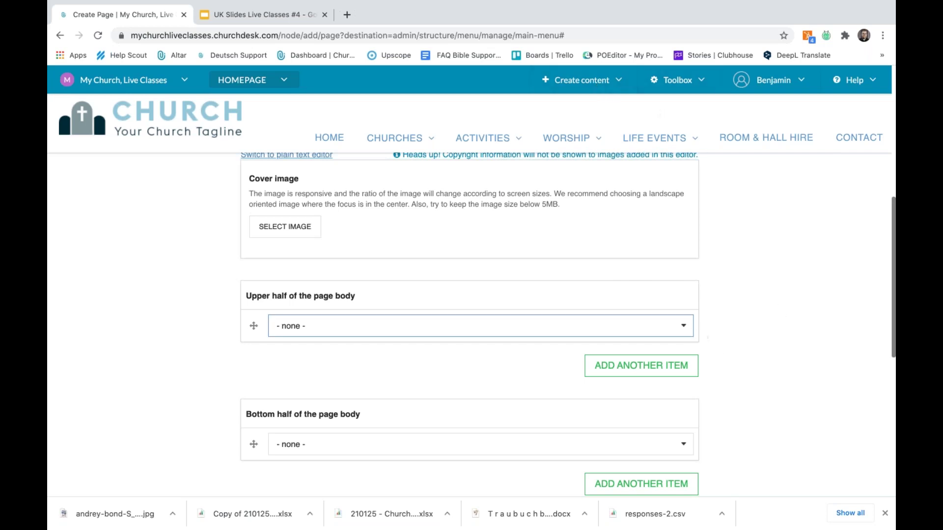
{"action": "left_click", "coordinate": [658, 326]}
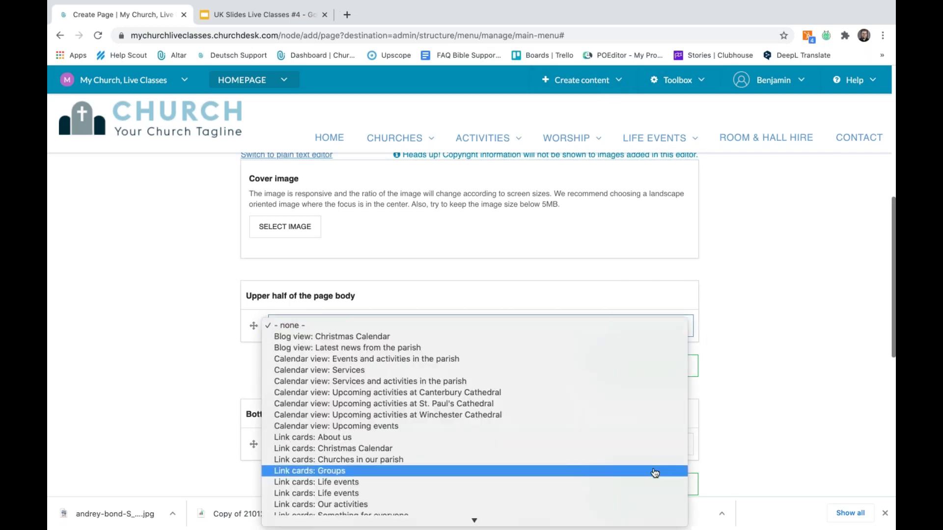
{"action": "left_click", "coordinate": [729, 458]}
{"action": "scroll", "coordinate": [729, 457], "scroll_direction": "down", "scroll_amount": 2}
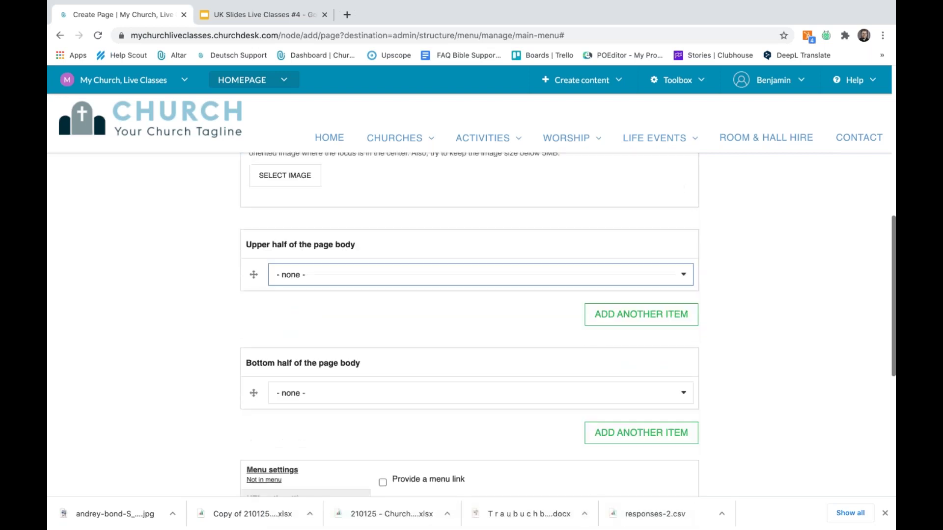
- Provide an "About us" menu link with <Main menu> as its parent item and save the page
{"action": "scroll", "coordinate": [728, 446], "scroll_direction": "down", "scroll_amount": 3}
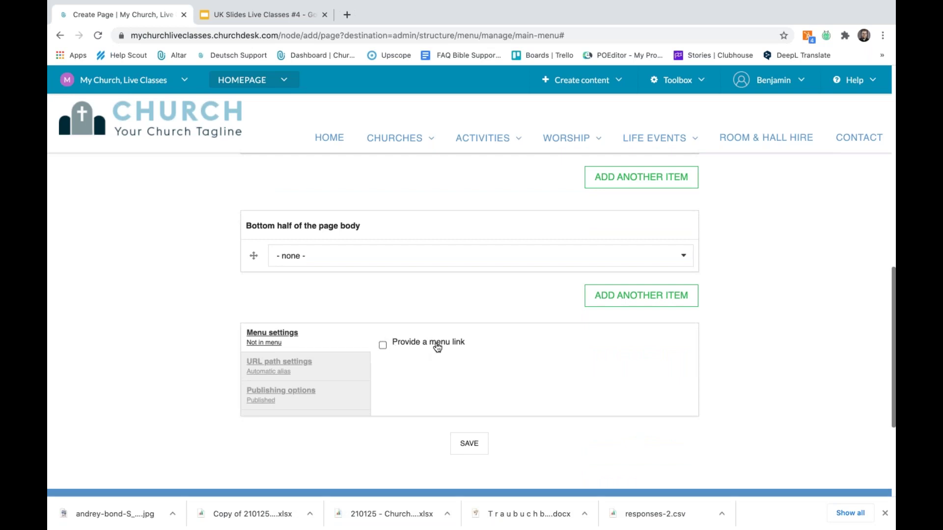
{"action": "left_click", "coordinate": [383, 344]}
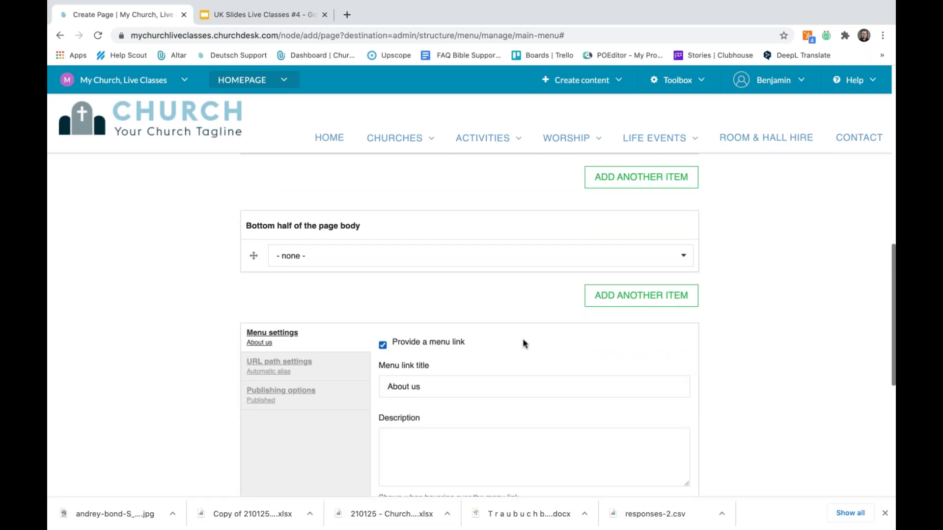
{"action": "scroll", "coordinate": [524, 344], "scroll_direction": "down", "scroll_amount": 3}
{"action": "key", "text": "Tab"}
{"action": "key", "text": "Tab"}
{"action": "scroll", "coordinate": [657, 375], "scroll_direction": "down", "scroll_amount": 3}
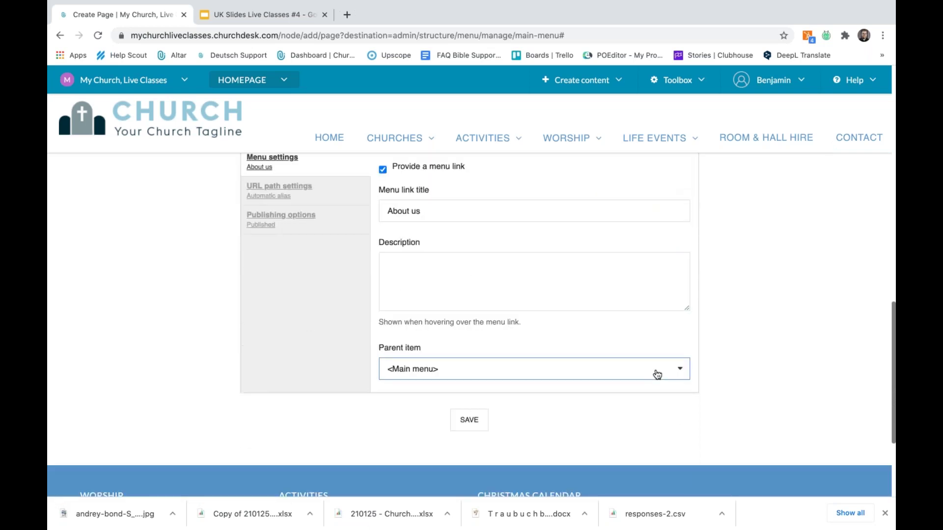
{"action": "left_click", "coordinate": [658, 375]}
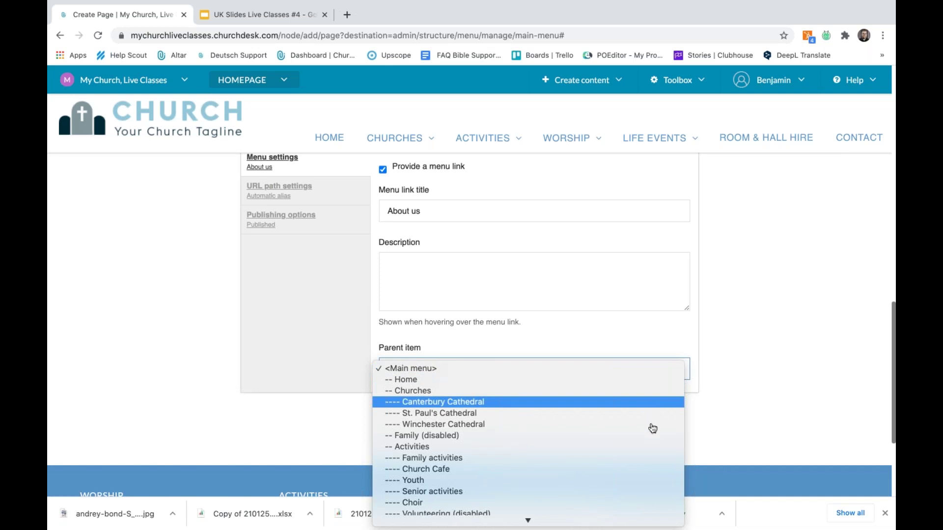
{"action": "left_click", "coordinate": [755, 313]}
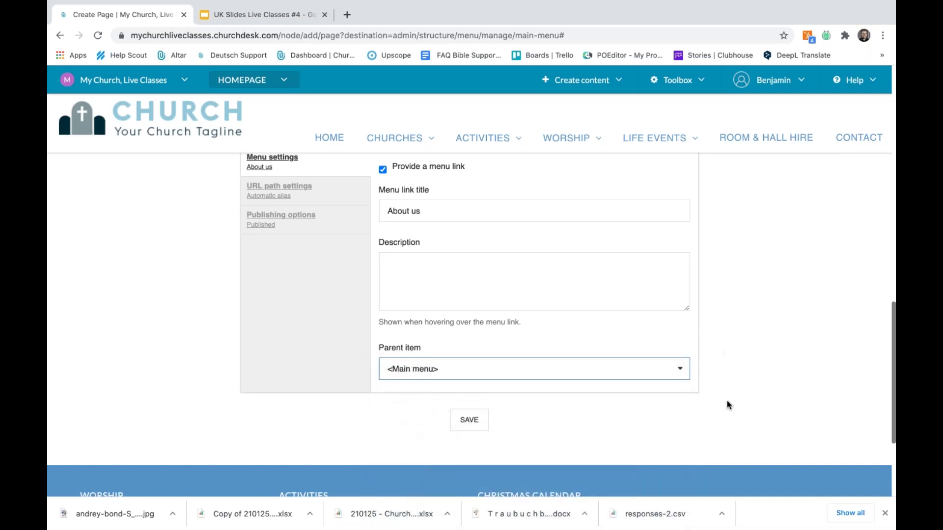
{"action": "left_click", "coordinate": [485, 420]}
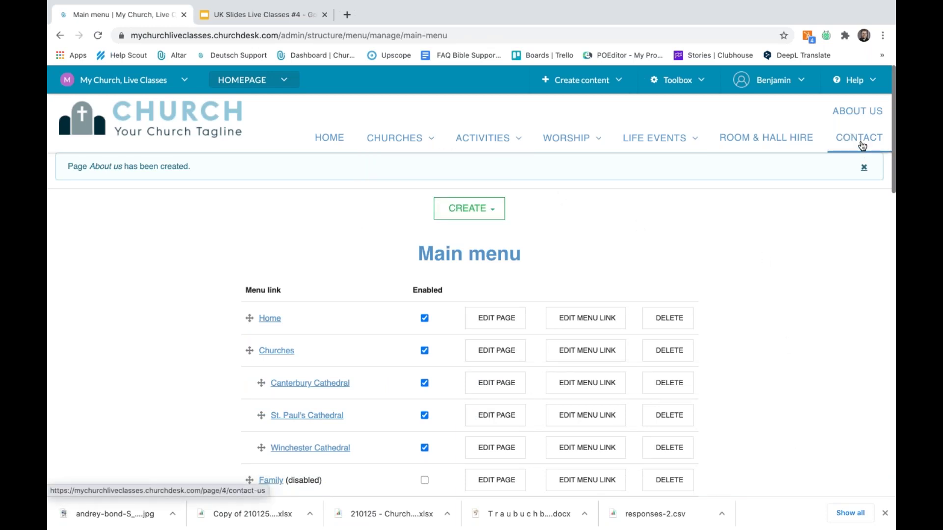
- Move the "About us" link above Contact in the Main menu list and save the configuration
{"action": "scroll", "coordinate": [669, 348], "scroll_direction": "down", "scroll_amount": 7}
{"action": "scroll", "coordinate": [669, 344], "scroll_direction": "down", "scroll_amount": 10}
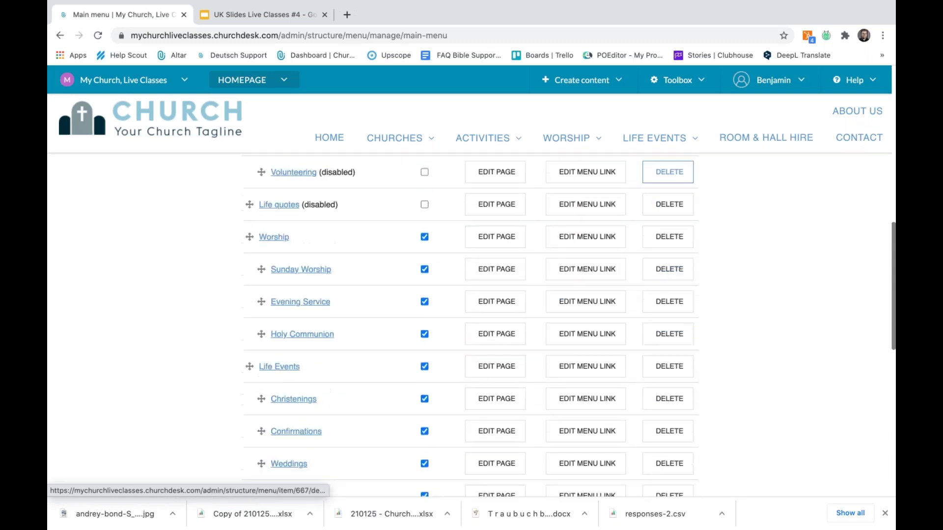
{"action": "left_click_drag", "start_coordinate": [249, 374], "coordinate": [253, 316]}
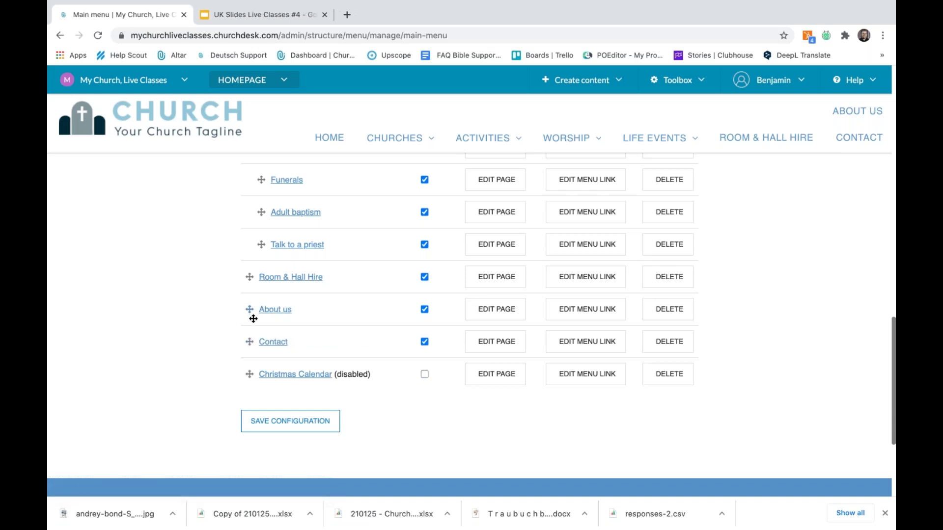
{"action": "left_click", "coordinate": [314, 431]}
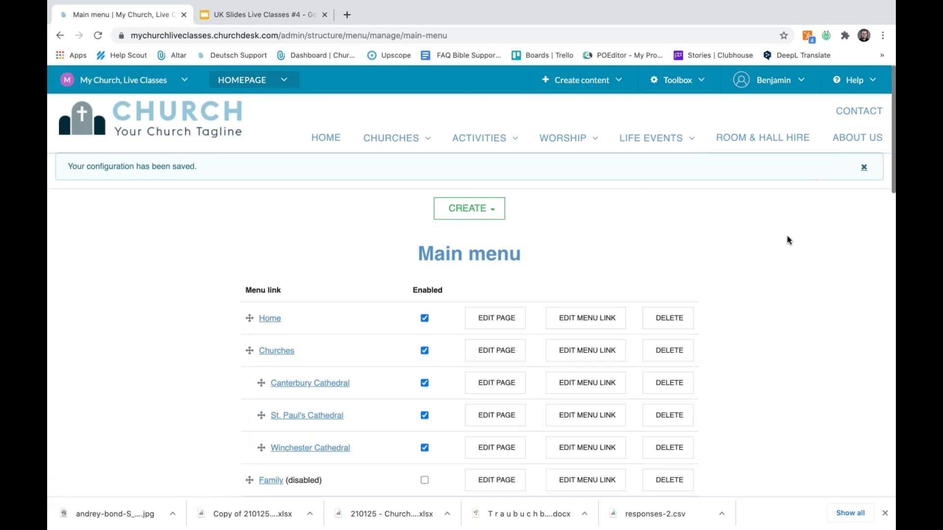
- Edit the Contact page so its menu link has "About us" as parent item, and save it
{"action": "scroll", "coordinate": [758, 280], "scroll_direction": "down", "scroll_amount": 20}
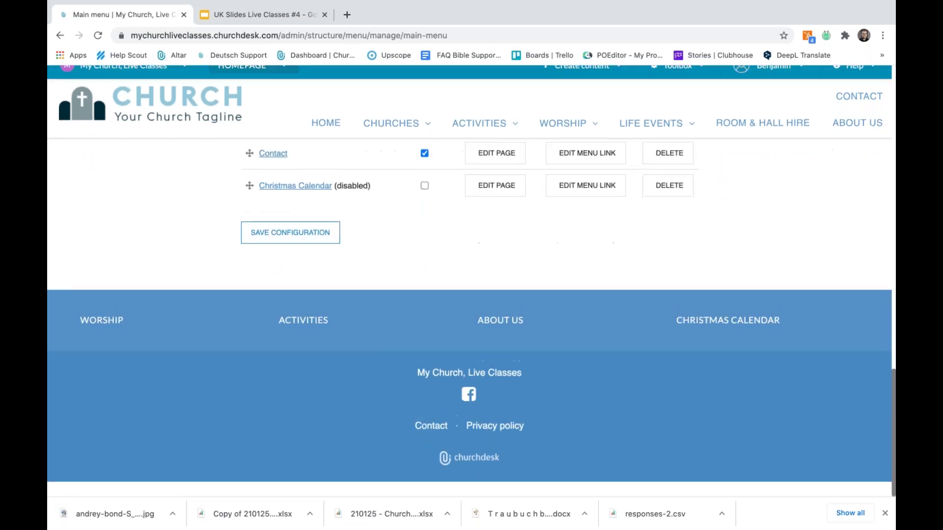
{"action": "left_click", "coordinate": [274, 169]}
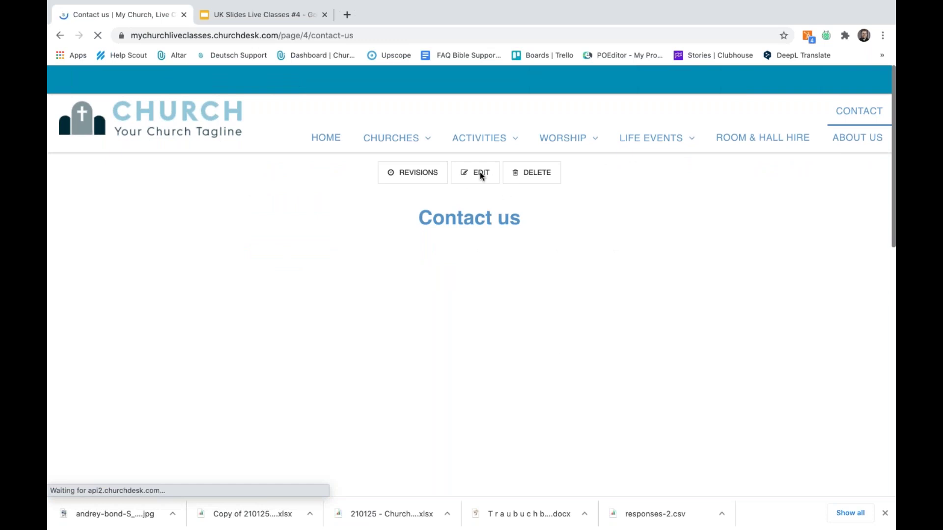
{"action": "left_click", "coordinate": [481, 174]}
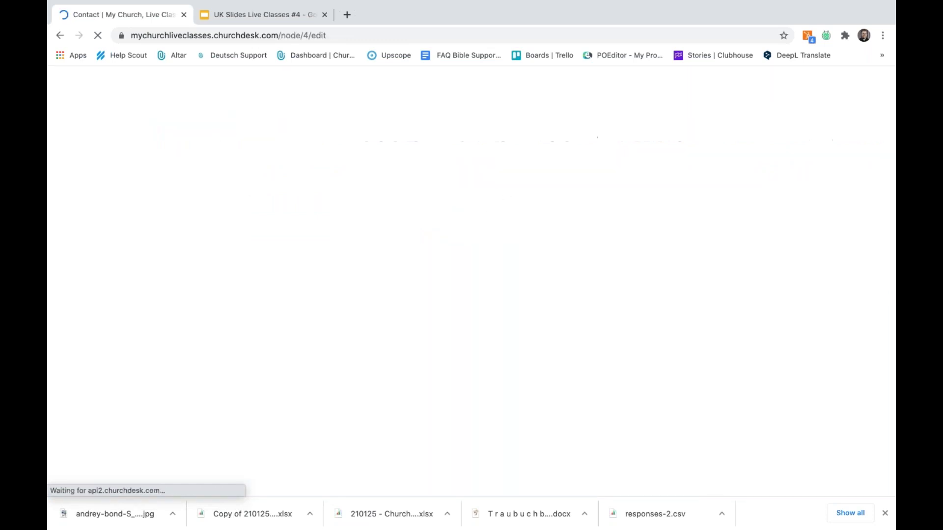
{"action": "scroll", "coordinate": [488, 185], "scroll_direction": "down", "scroll_amount": 10}
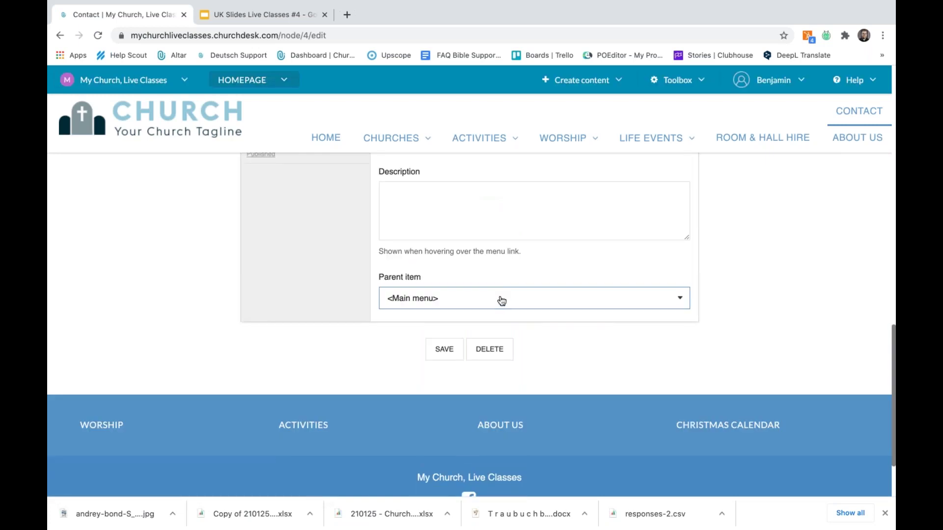
{"action": "left_click", "coordinate": [502, 300]}
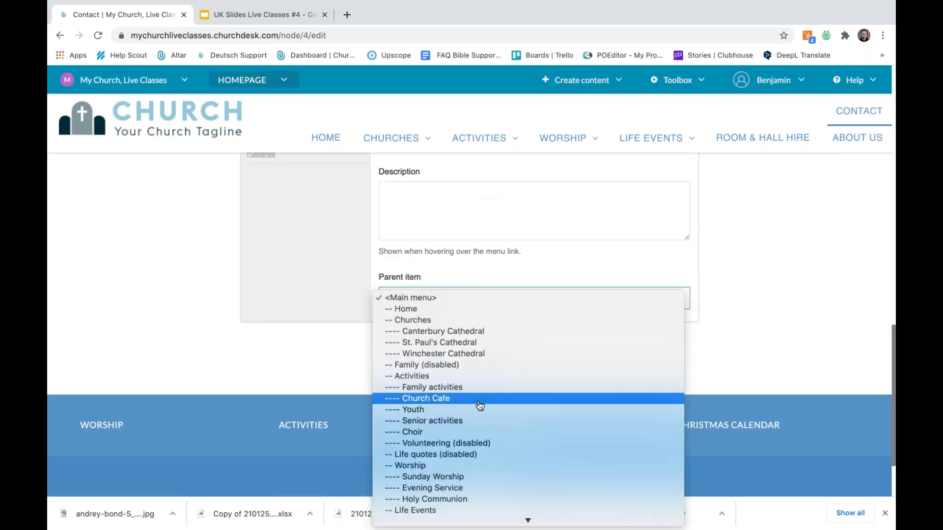
{"action": "left_click", "coordinate": [462, 508]}
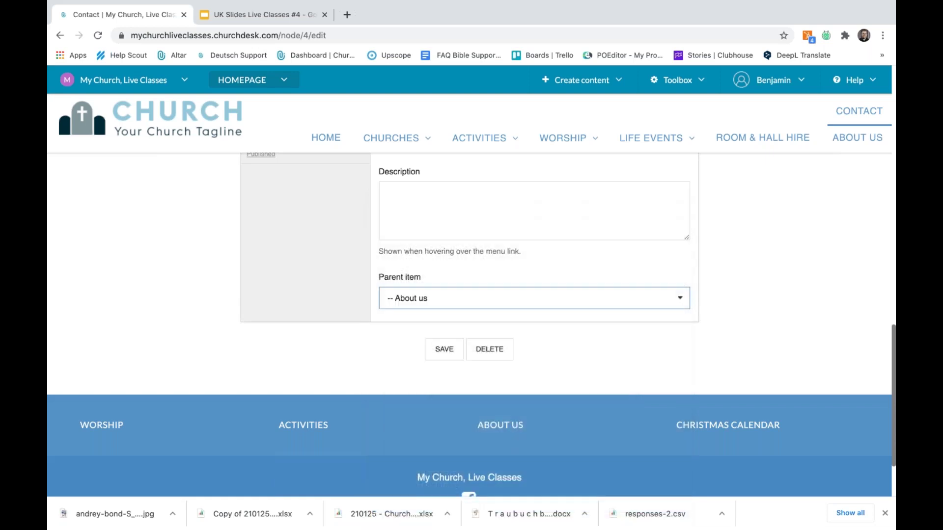
{"action": "left_click", "coordinate": [448, 351]}
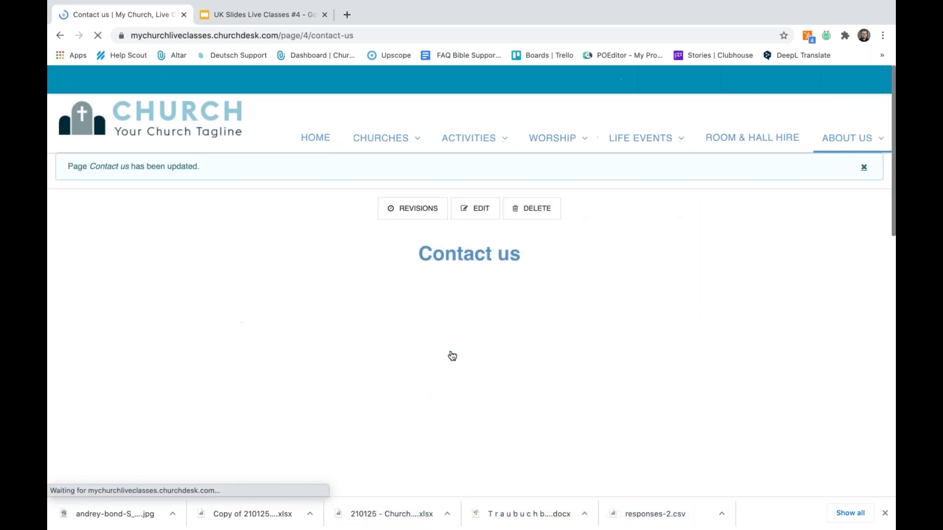
- Open the About us page and look through the toolbox's site management options
{"action": "left_click", "coordinate": [865, 141]}
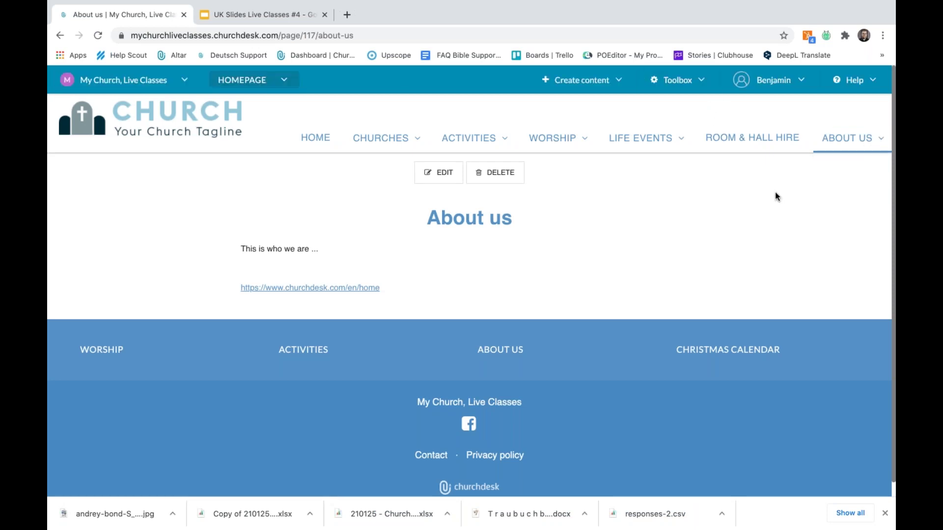
{"action": "left_click", "coordinate": [698, 84]}
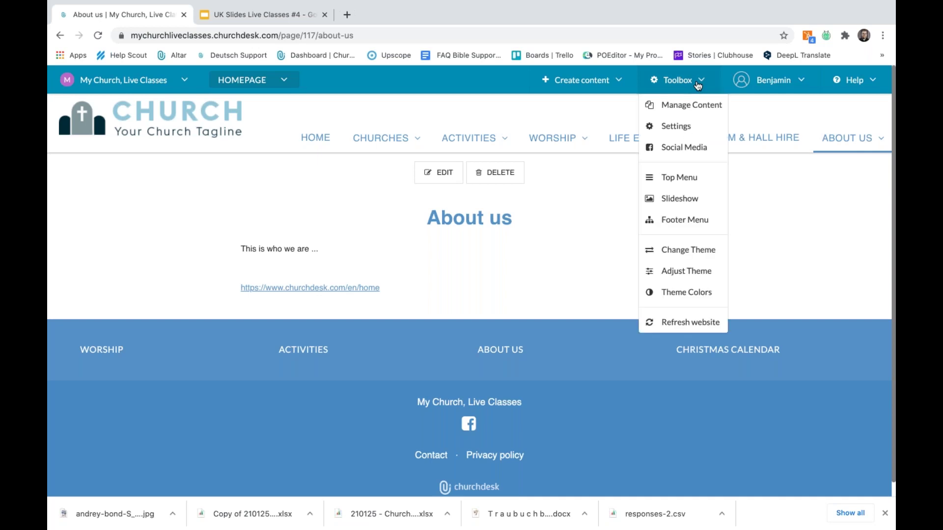
{"action": "left_click", "coordinate": [697, 181]}
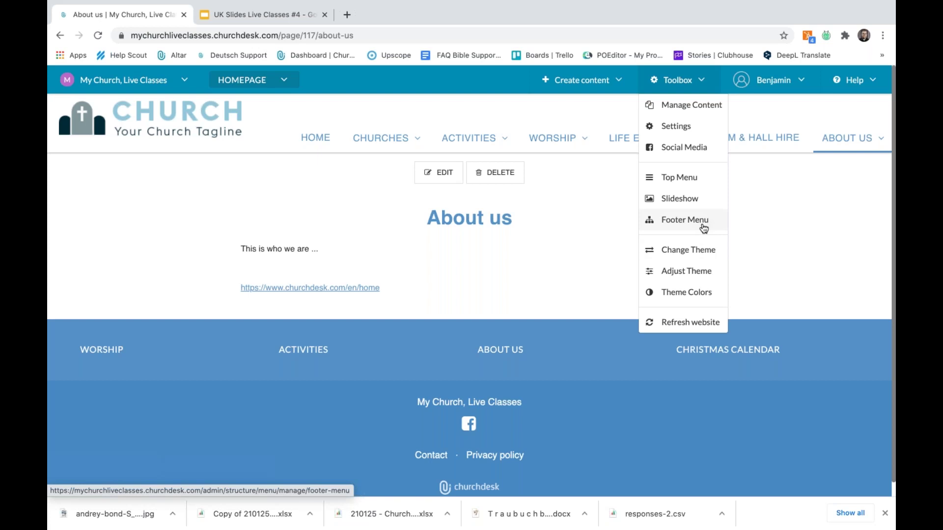
{"action": "mouse_move", "coordinate": [452, 146]}
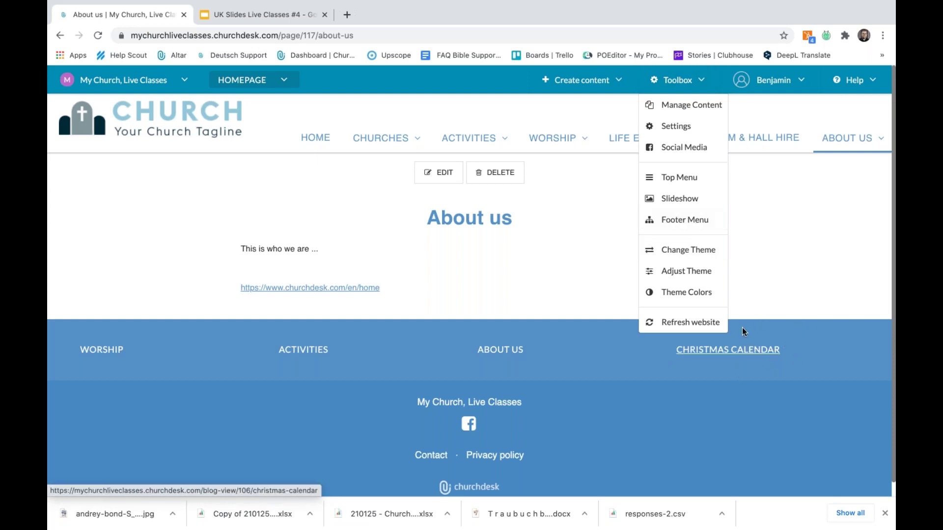
- Disable the Christmas Calendar link in the Footer Menu, save the configuration, and check the site footer
{"action": "left_click", "coordinate": [718, 221]}
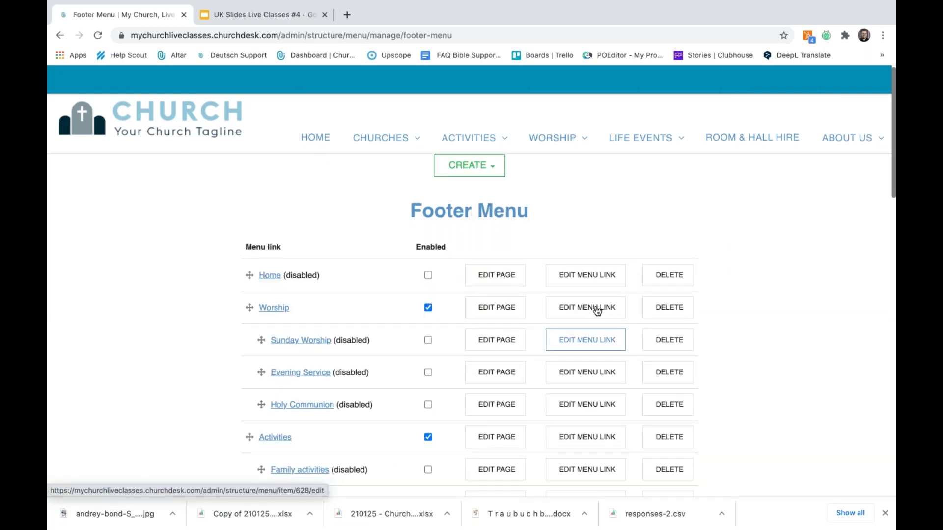
{"action": "scroll", "coordinate": [560, 259], "scroll_direction": "down", "scroll_amount": 15}
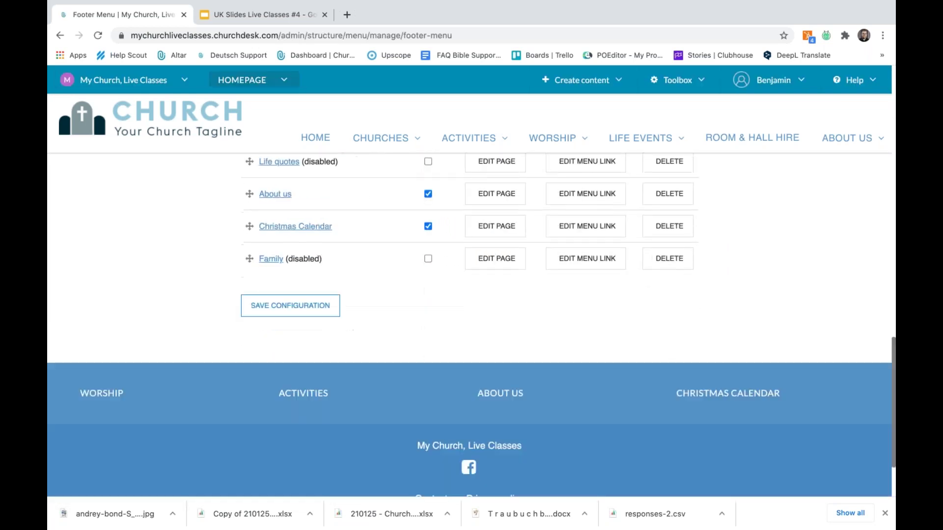
{"action": "scroll", "coordinate": [375, 383], "scroll_direction": "up", "scroll_amount": 5}
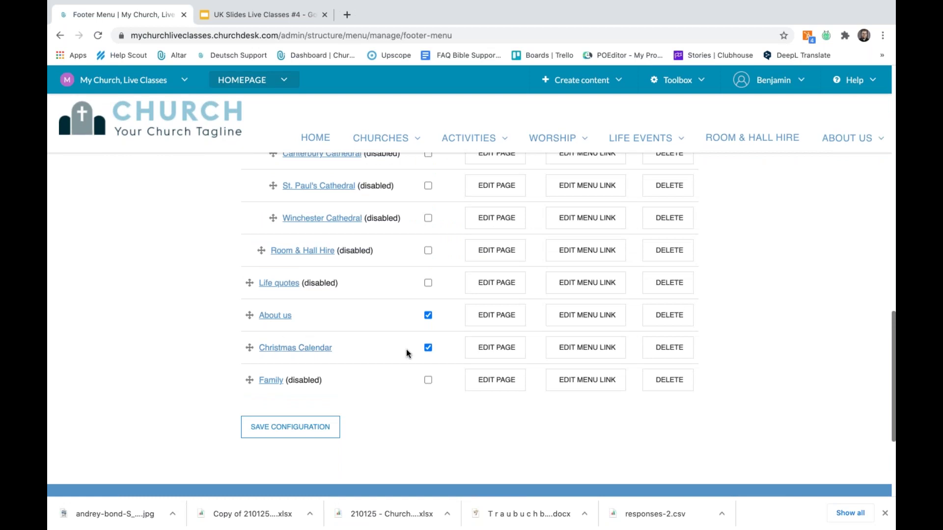
{"action": "left_click", "coordinate": [428, 348]}
{"action": "scroll", "coordinate": [387, 414], "scroll_direction": "down", "scroll_amount": 2}
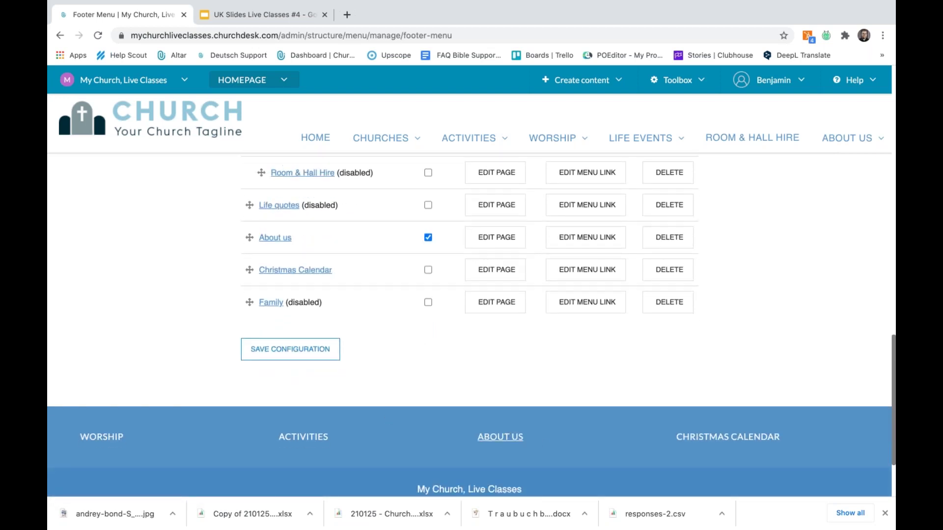
{"action": "left_click", "coordinate": [338, 349]}
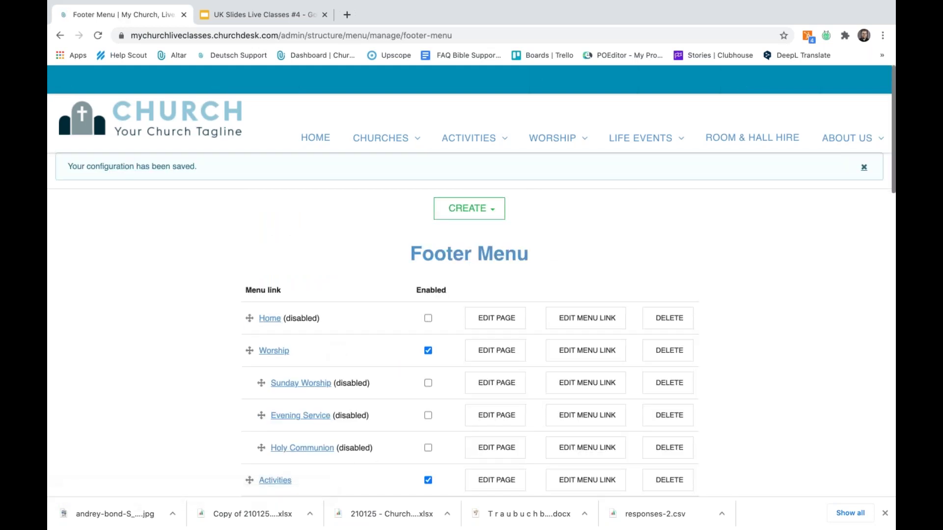
{"action": "scroll", "coordinate": [695, 340], "scroll_direction": "down", "scroll_amount": 10}
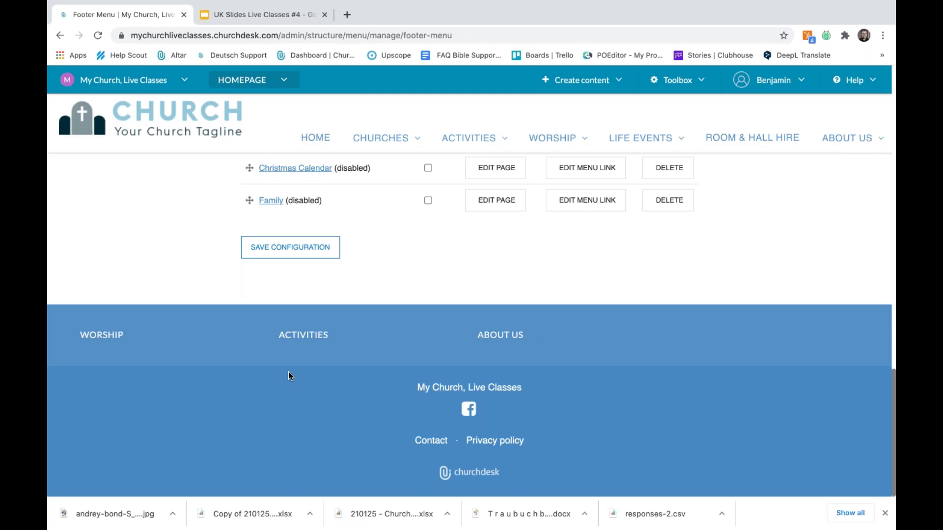
{"action": "scroll", "coordinate": [347, 284], "scroll_direction": "up", "scroll_amount": 10}
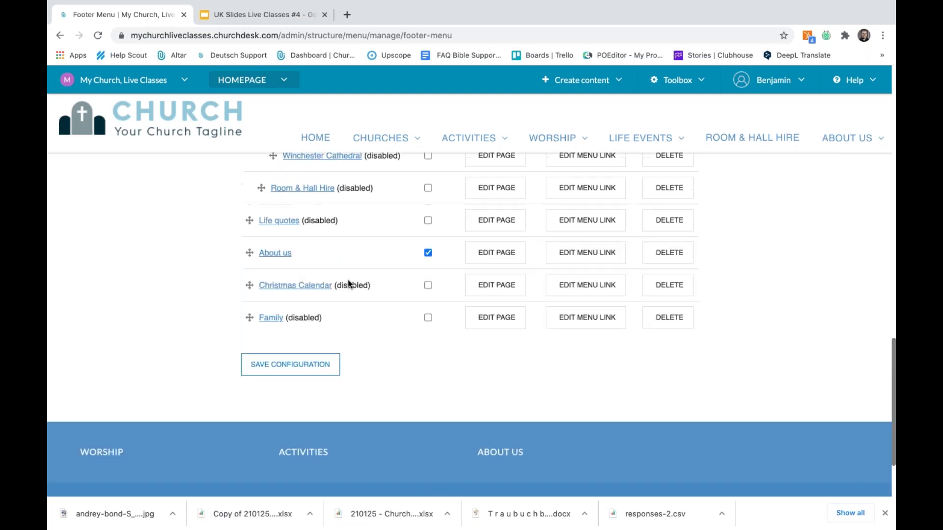
{"action": "left_click", "coordinate": [672, 80]}
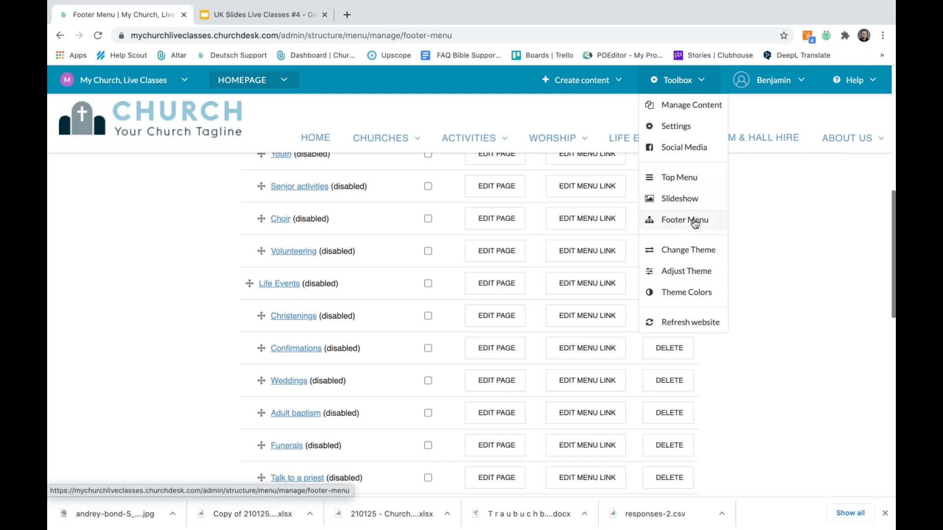
{"action": "left_click", "coordinate": [768, 222]}
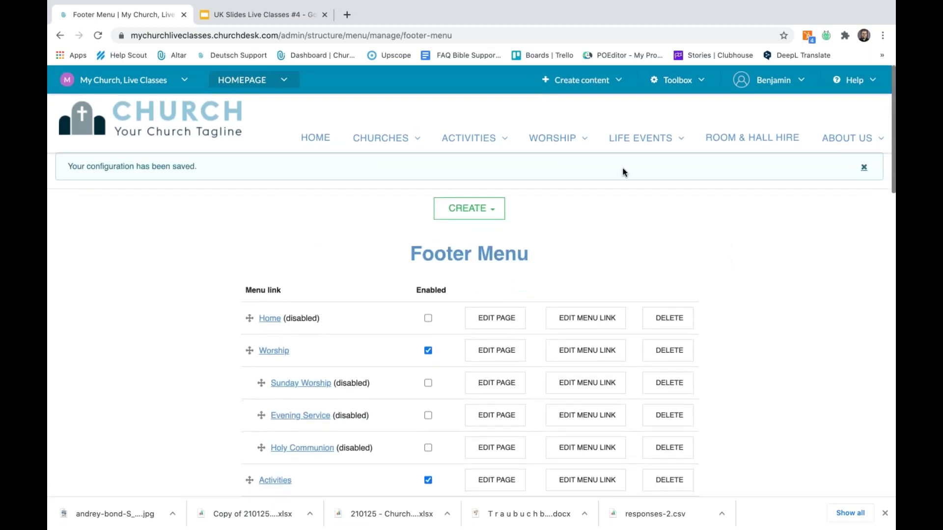
{"action": "mouse_move", "coordinate": [390, 142]}
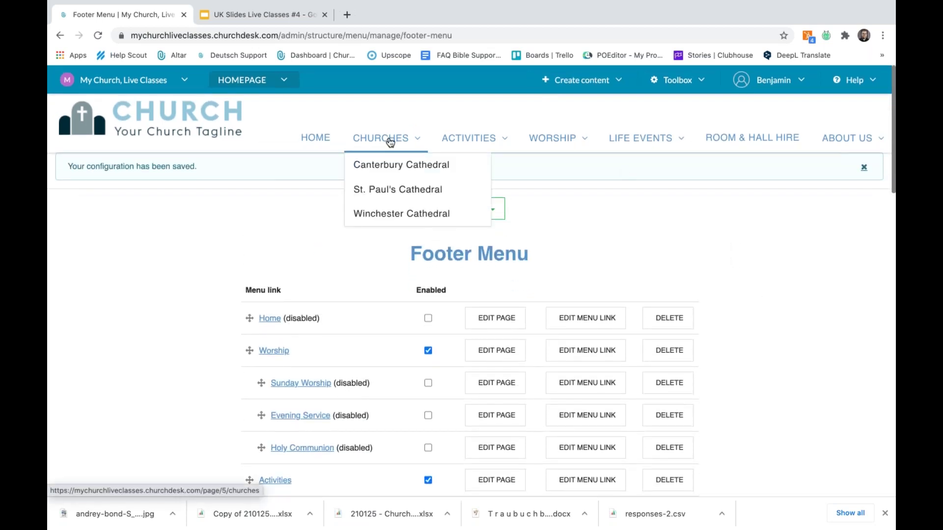
{"action": "mouse_move", "coordinate": [686, 89]}
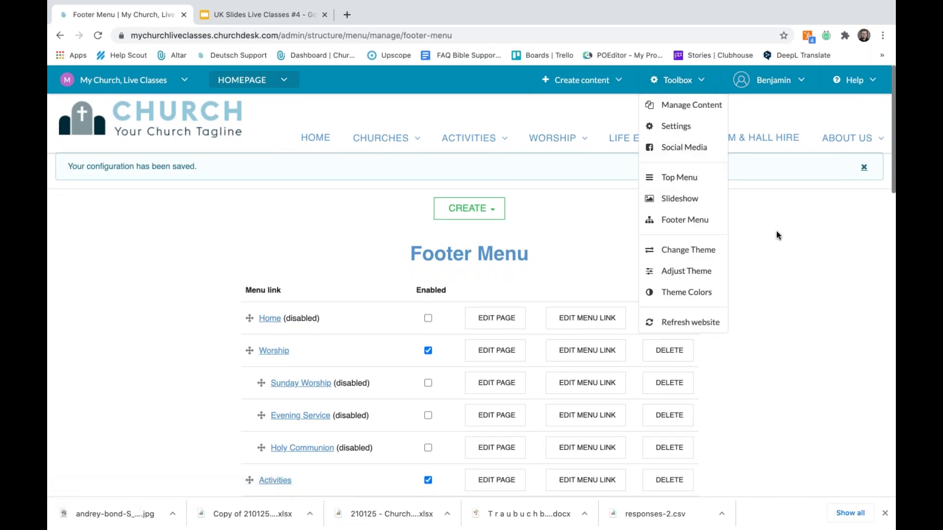
- Return to the About us page, look over the creatable content types, and open the page for editing
{"action": "left_click", "coordinate": [853, 146]}
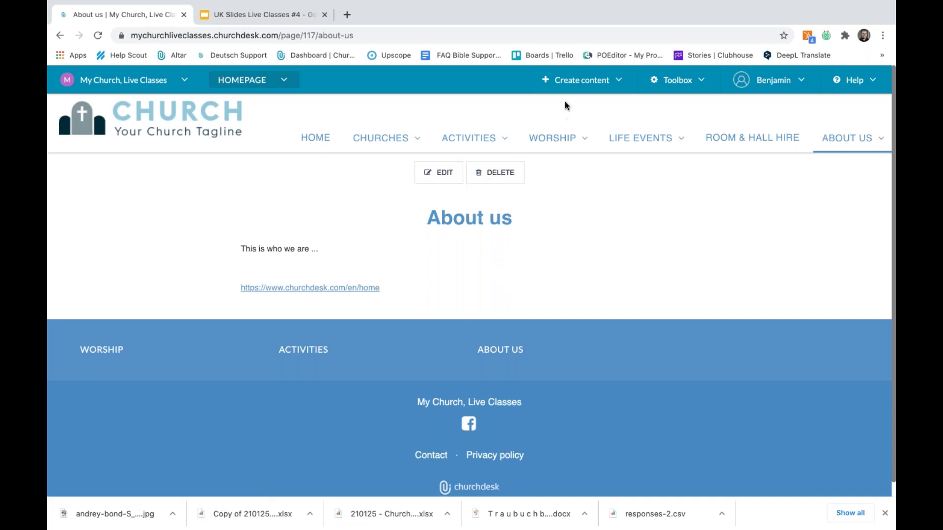
{"action": "left_click", "coordinate": [575, 81]}
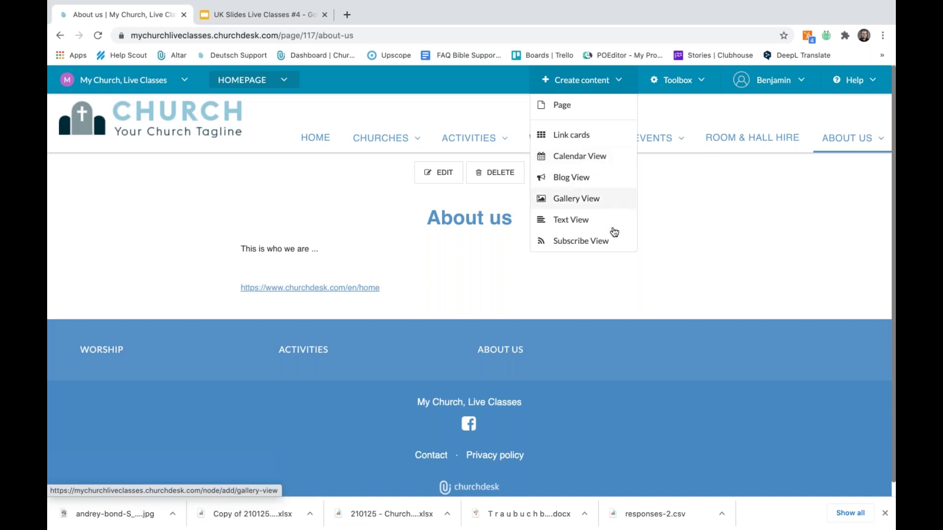
{"action": "left_click", "coordinate": [449, 174]}
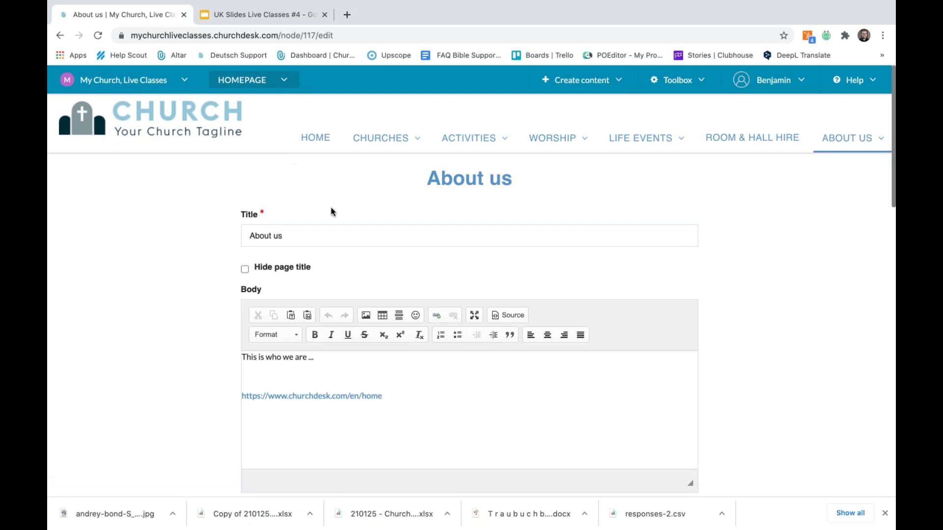
{"action": "left_click", "coordinate": [344, 364]}
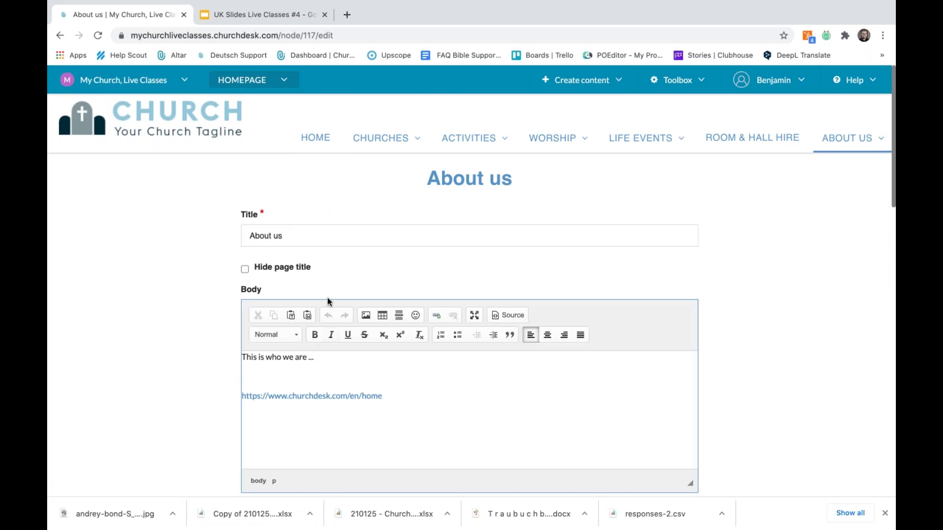
- Try out the Hide page title option on the About us page and turn it back off
{"action": "left_click", "coordinate": [248, 214]}
{"action": "left_click", "coordinate": [245, 270]}
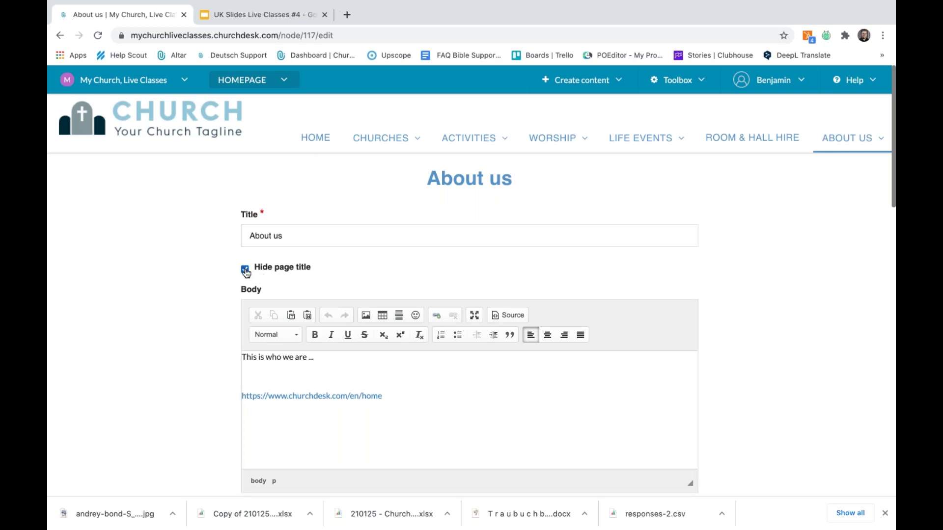
{"action": "left_click", "coordinate": [246, 271]}
{"action": "mouse_move", "coordinate": [863, 142]}
{"action": "left_click_drag", "start_coordinate": [423, 183], "coordinate": [522, 190]}
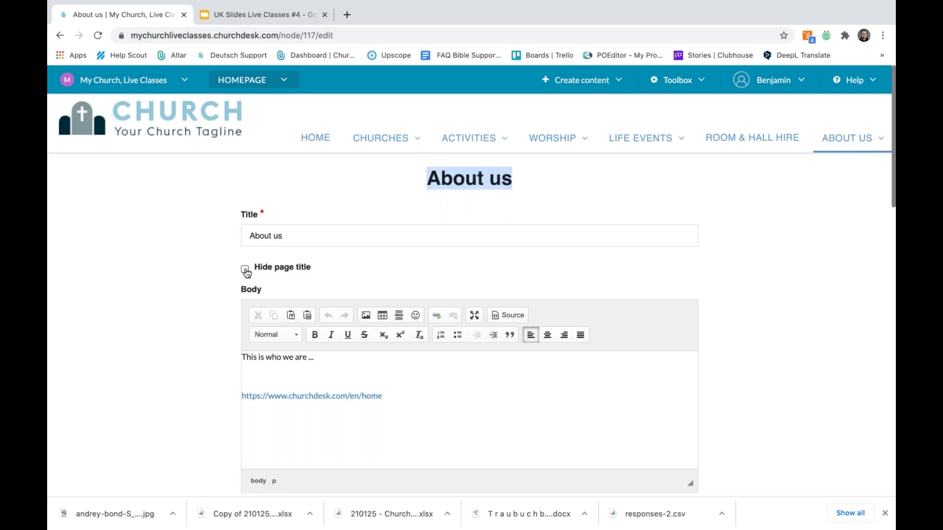
- Place "Calendar view: Upcoming events" in the upper half of the About us page body and save the page
{"action": "left_click", "coordinate": [352, 372]}
{"action": "scroll", "coordinate": [352, 373], "scroll_direction": "down", "scroll_amount": 1}
{"action": "scroll", "coordinate": [410, 410], "scroll_direction": "down", "scroll_amount": 1}
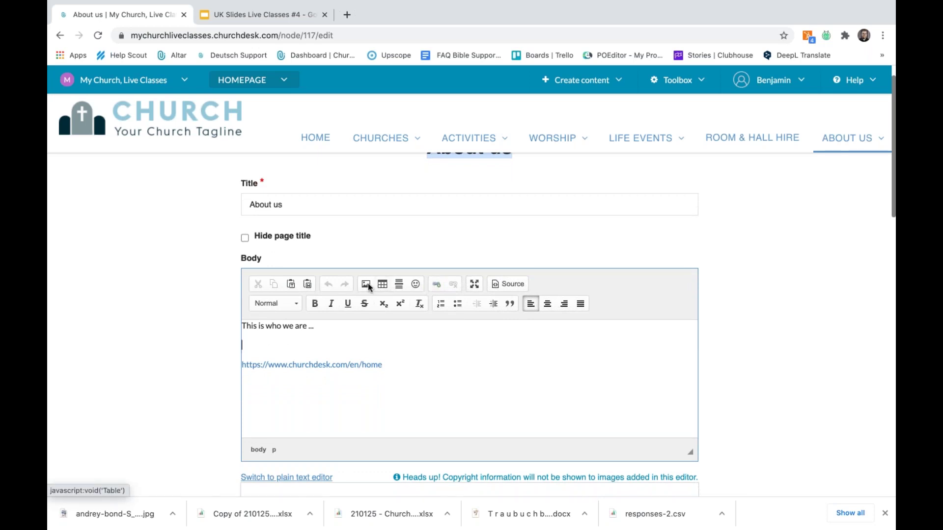
{"action": "scroll", "coordinate": [467, 392], "scroll_direction": "down", "scroll_amount": 10}
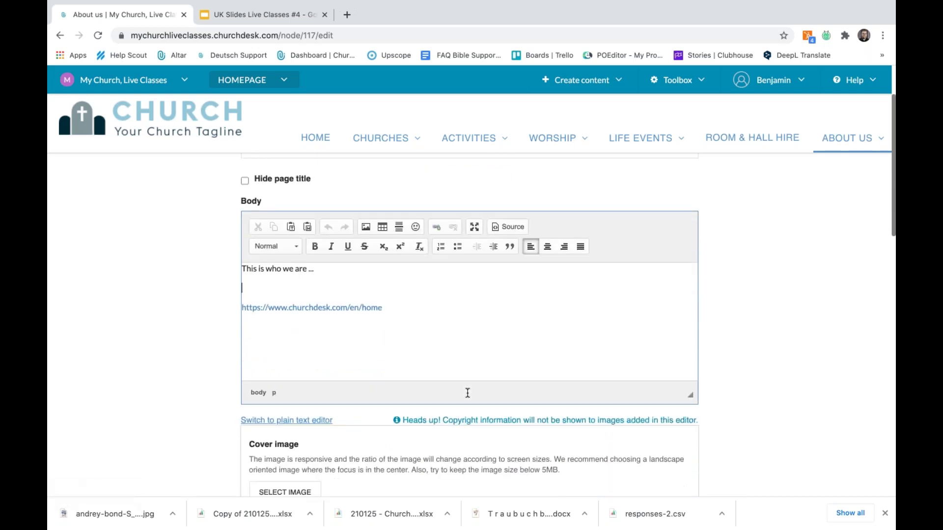
{"action": "scroll", "coordinate": [452, 377], "scroll_direction": "down", "scroll_amount": 3}
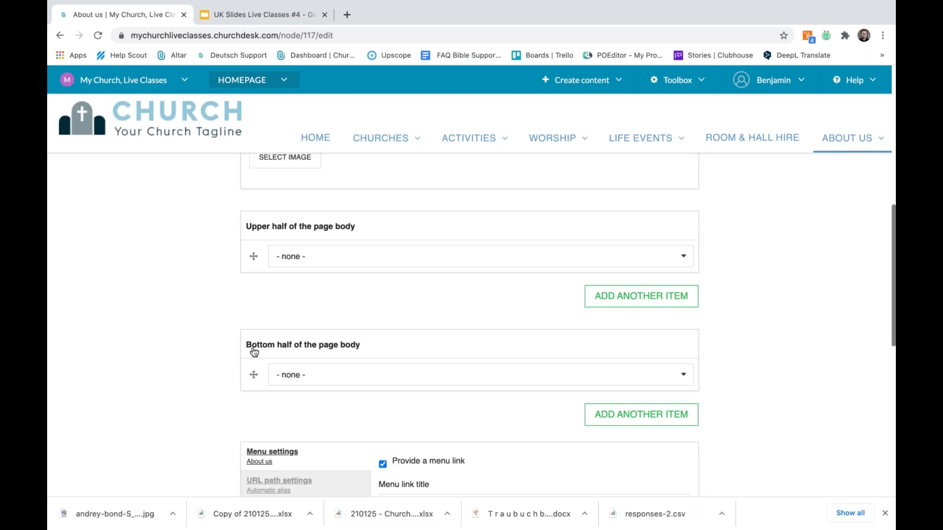
{"action": "scroll", "coordinate": [253, 352], "scroll_direction": "up", "scroll_amount": 3}
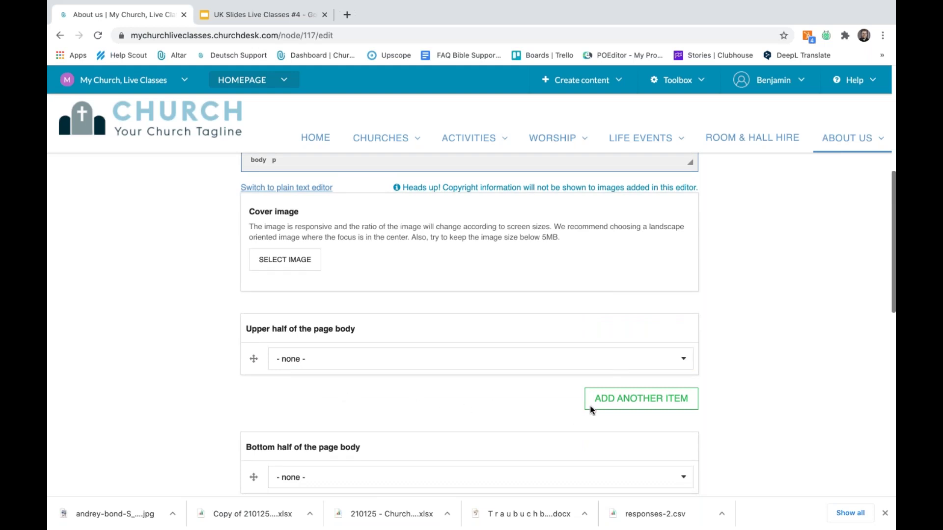
{"action": "left_click", "coordinate": [687, 359]}
{"action": "scroll", "coordinate": [635, 398], "scroll_direction": "down", "scroll_amount": 3}
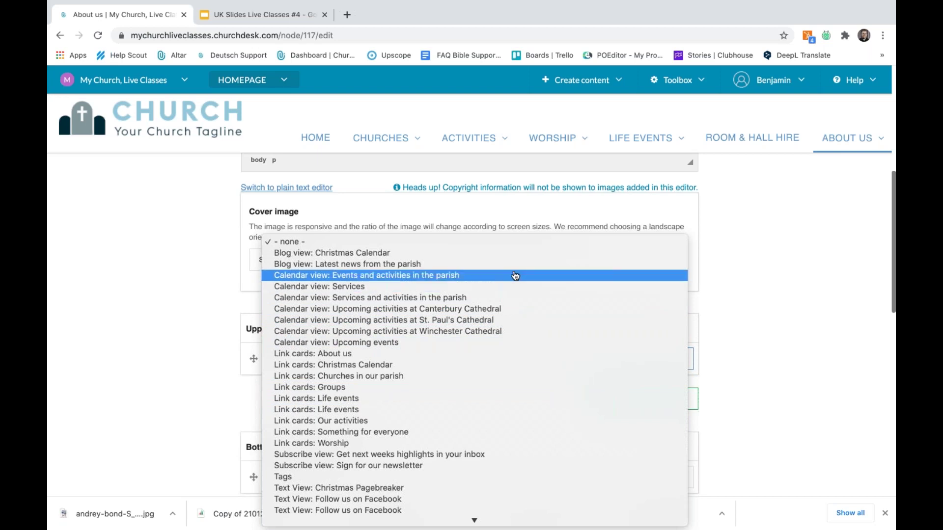
{"action": "left_click", "coordinate": [452, 344]}
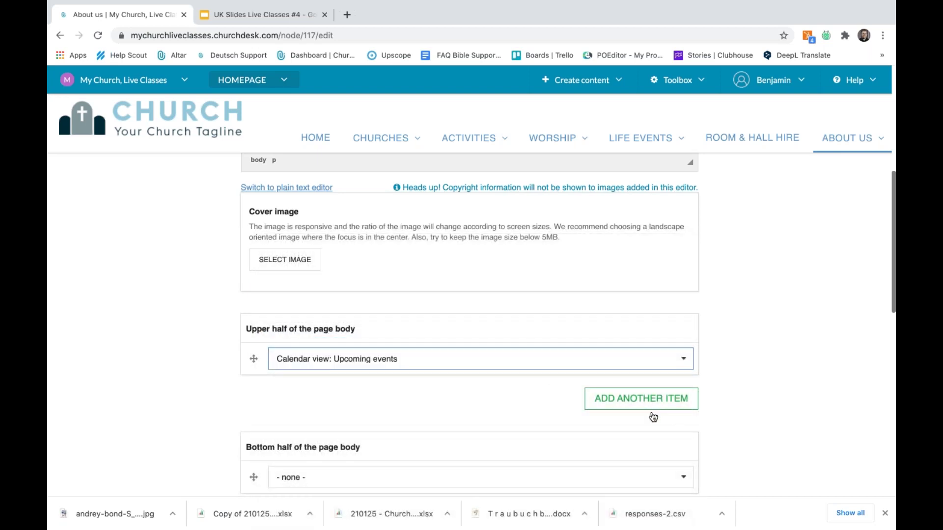
{"action": "scroll", "coordinate": [653, 416], "scroll_direction": "down", "scroll_amount": 15}
{"action": "left_click", "coordinate": [441, 254]}
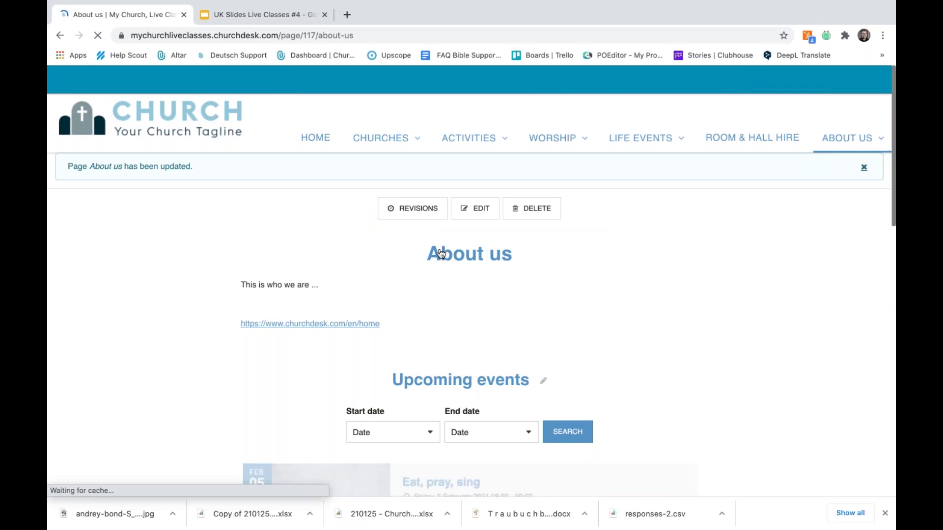
- Check the Upcoming events calendar on the saved page and the content types that can be created
{"action": "scroll", "coordinate": [422, 251], "scroll_direction": "down", "scroll_amount": 3}
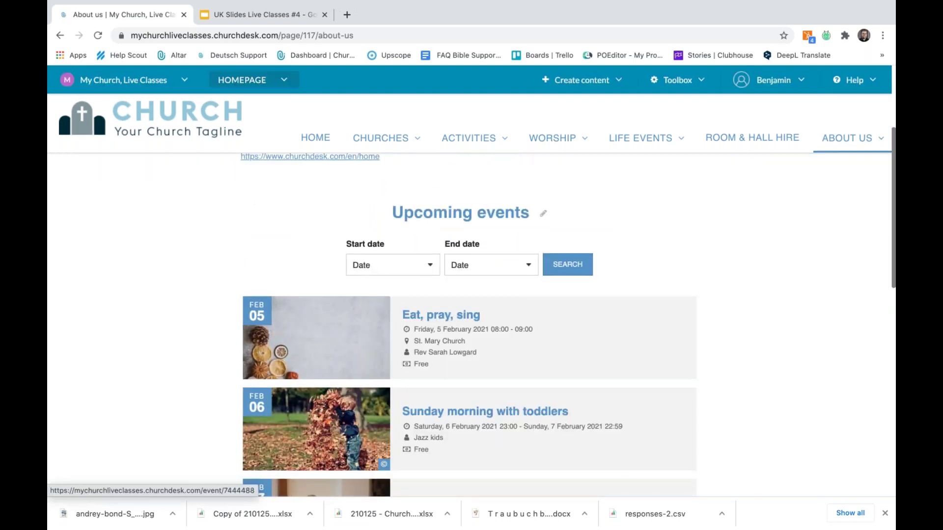
{"action": "scroll", "coordinate": [638, 206], "scroll_direction": "up", "scroll_amount": 3}
{"action": "left_click", "coordinate": [585, 80]}
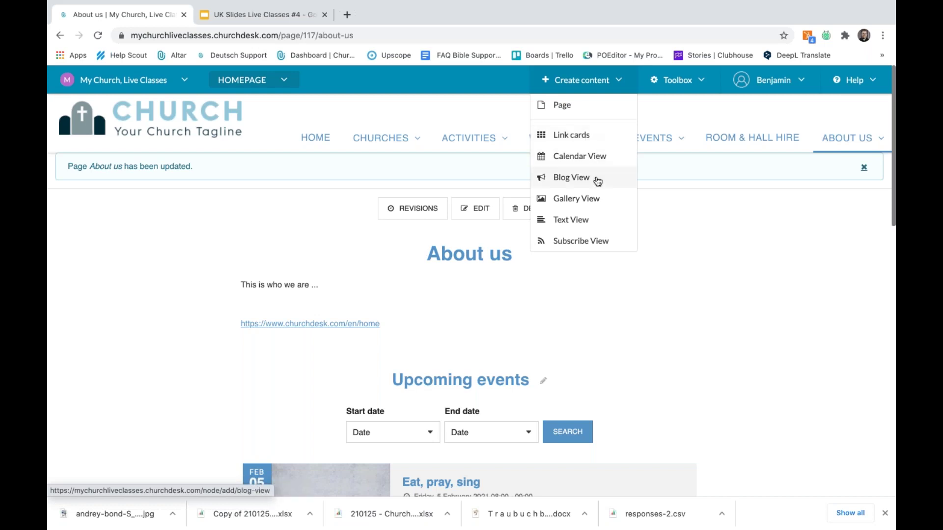
{"action": "left_click", "coordinate": [688, 227]}
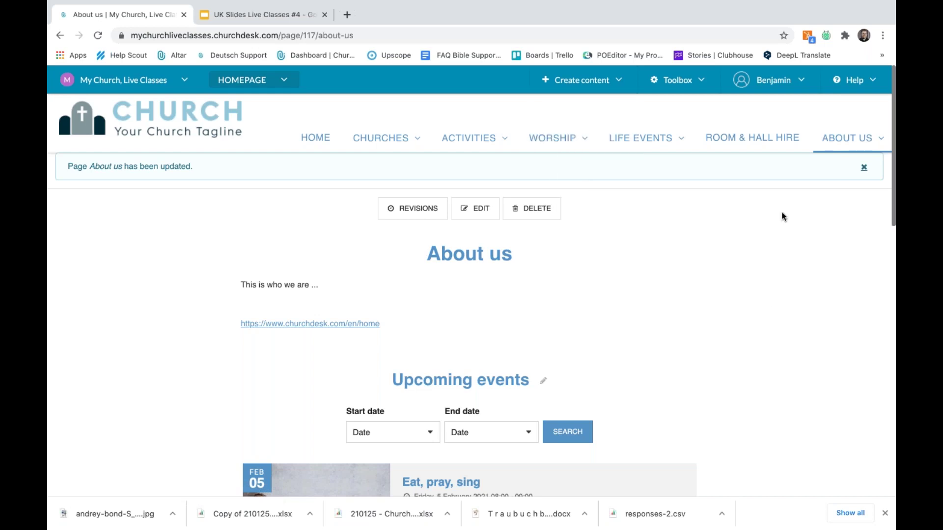
- Open the Upcoming events calendar view for editing and set its number of events shown per page to 3
{"action": "scroll", "coordinate": [651, 299], "scroll_direction": "down", "scroll_amount": 2}
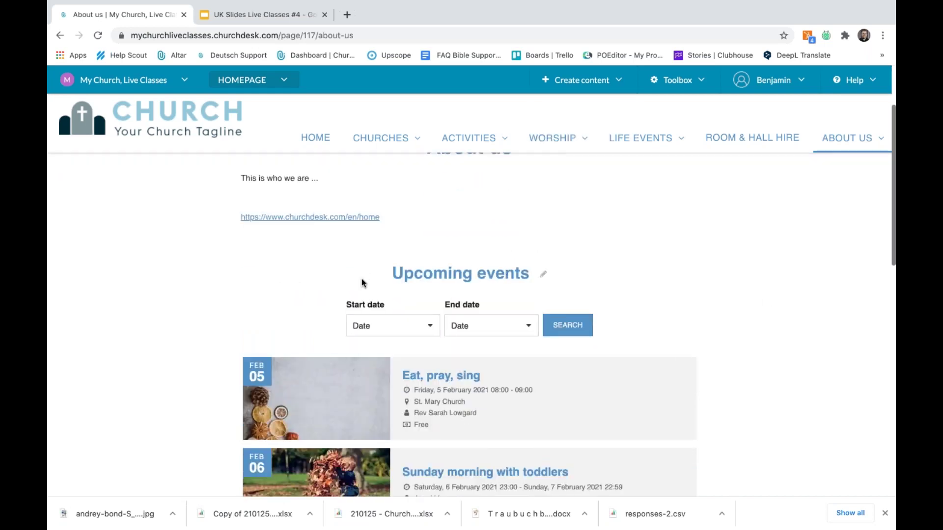
{"action": "scroll", "coordinate": [361, 282], "scroll_direction": "down", "scroll_amount": 2}
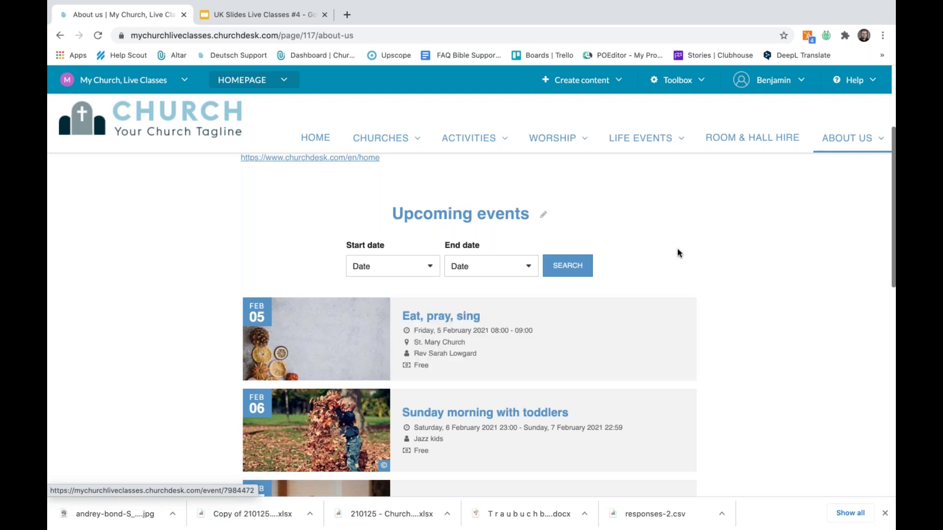
{"action": "left_click", "coordinate": [544, 216]}
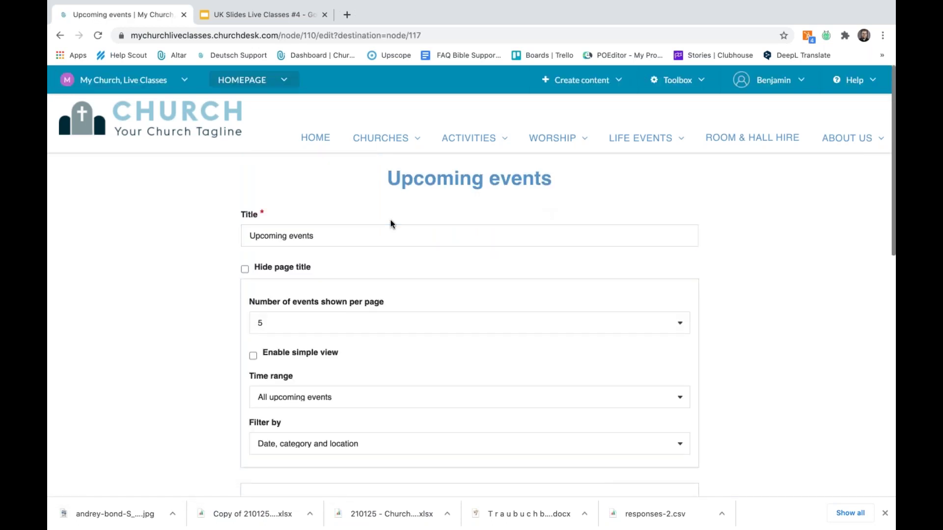
{"action": "left_click", "coordinate": [359, 327]}
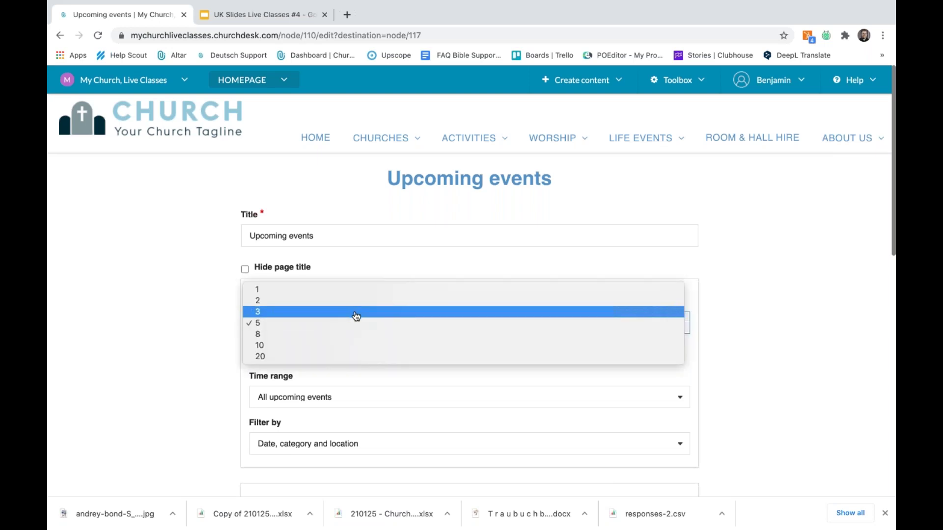
{"action": "left_click", "coordinate": [356, 312]}
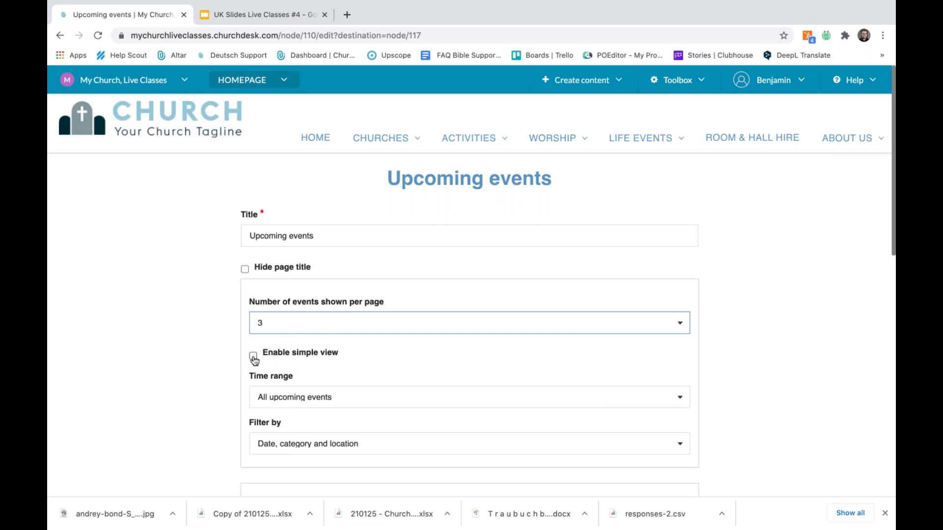
- Look over the Time range choices, keep All upcoming events, and save the calendar view
{"action": "scroll", "coordinate": [631, 314], "scroll_direction": "down", "scroll_amount": 2}
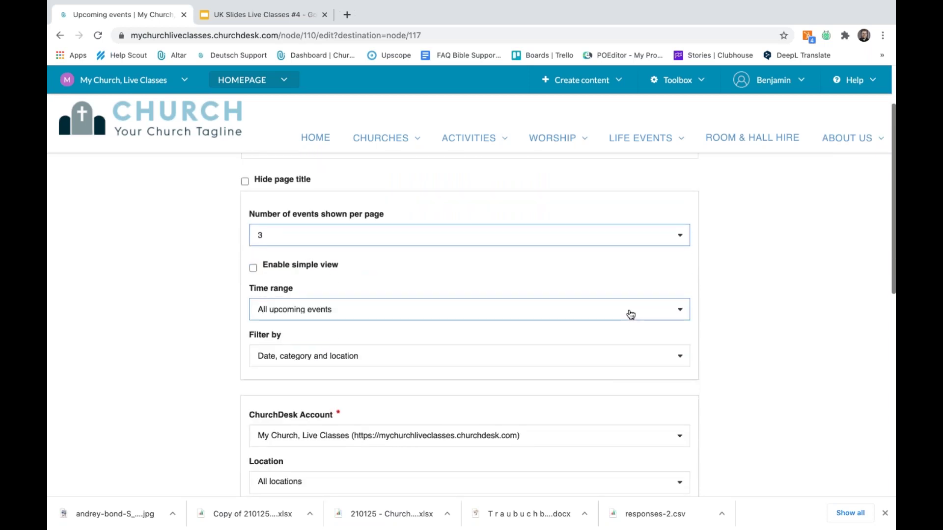
{"action": "left_click", "coordinate": [631, 314]}
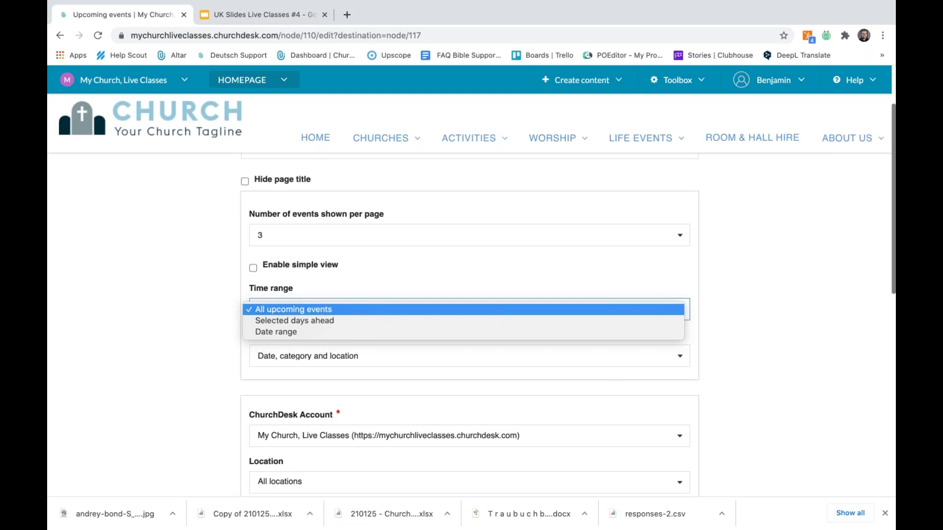
{"action": "left_click", "coordinate": [195, 397]}
{"action": "scroll", "coordinate": [450, 344], "scroll_direction": "down", "scroll_amount": 5}
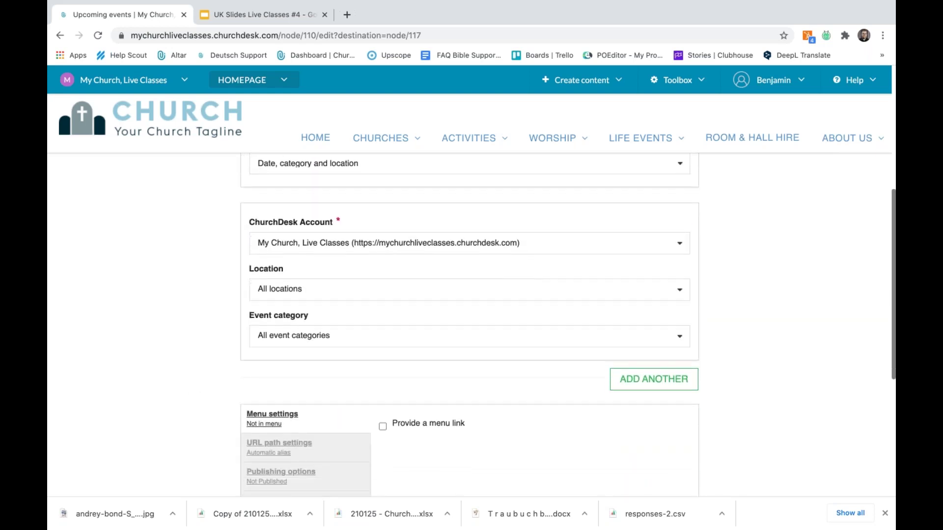
{"action": "left_click", "coordinate": [449, 456]}
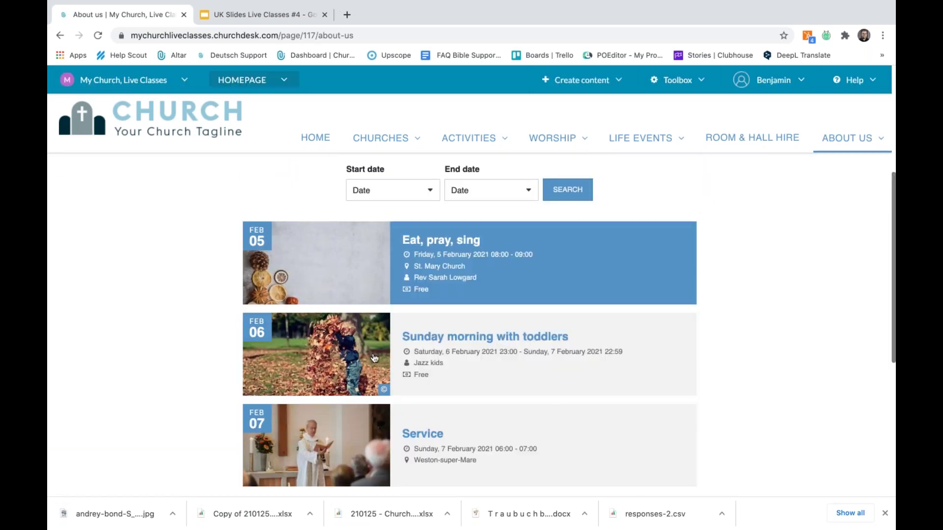
- Examine the Upcoming events list and its start date filter, revisit the calendar view's settings, and return to the About us page
{"action": "scroll", "coordinate": [354, 343], "scroll_direction": "down", "scroll_amount": 3}
{"action": "scroll", "coordinate": [354, 344], "scroll_direction": "up", "scroll_amount": 3}
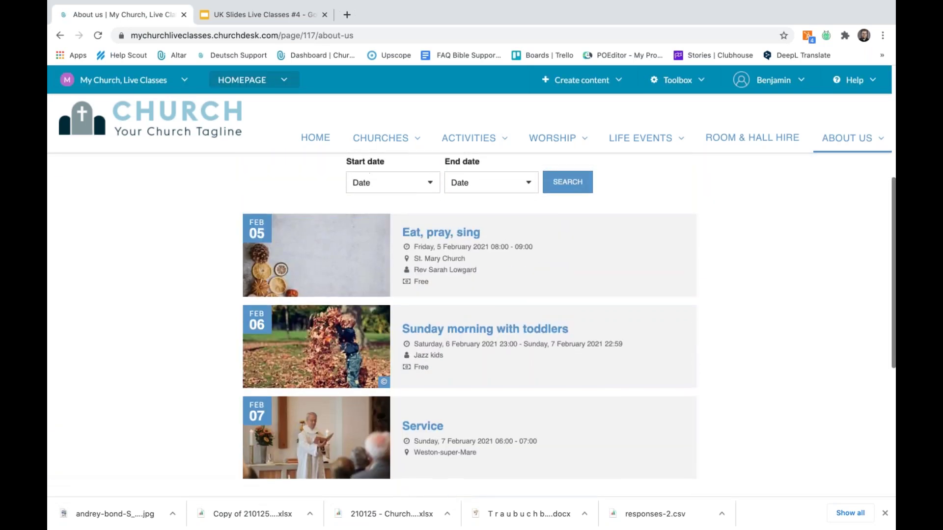
{"action": "scroll", "coordinate": [491, 383], "scroll_direction": "up", "scroll_amount": 2}
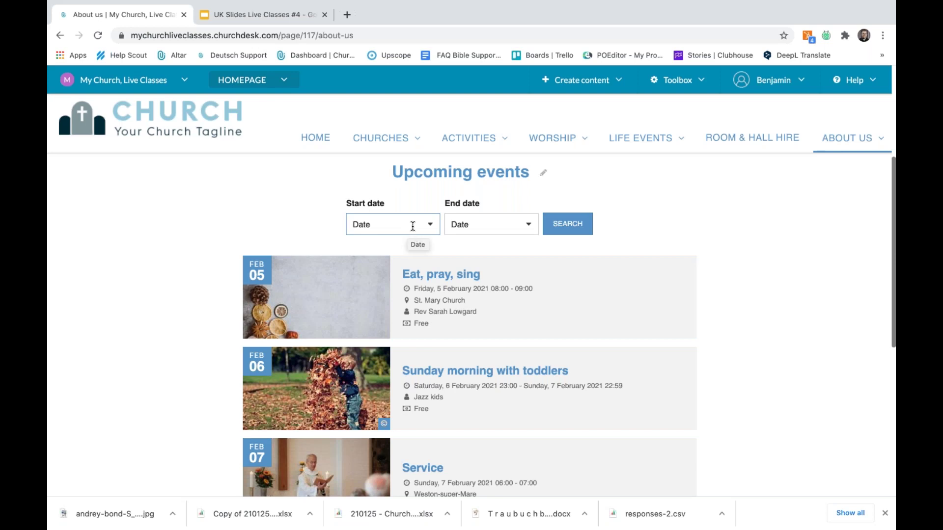
{"action": "left_click", "coordinate": [430, 223]}
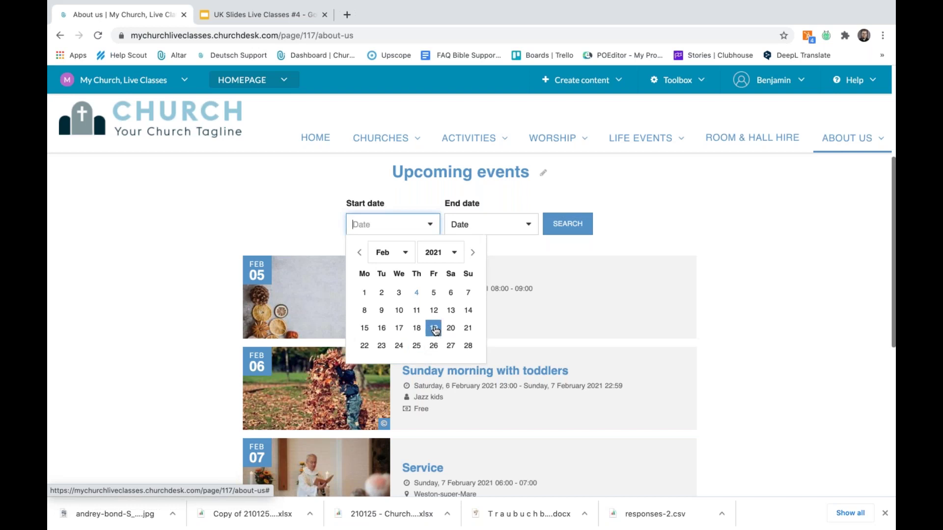
{"action": "left_click", "coordinate": [553, 245]}
{"action": "left_click", "coordinate": [542, 173]}
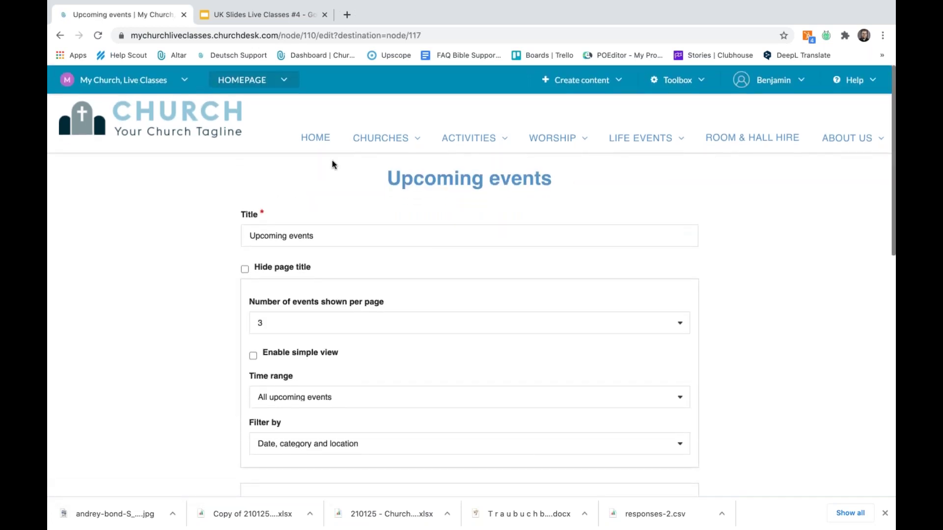
{"action": "left_click", "coordinate": [59, 35]}
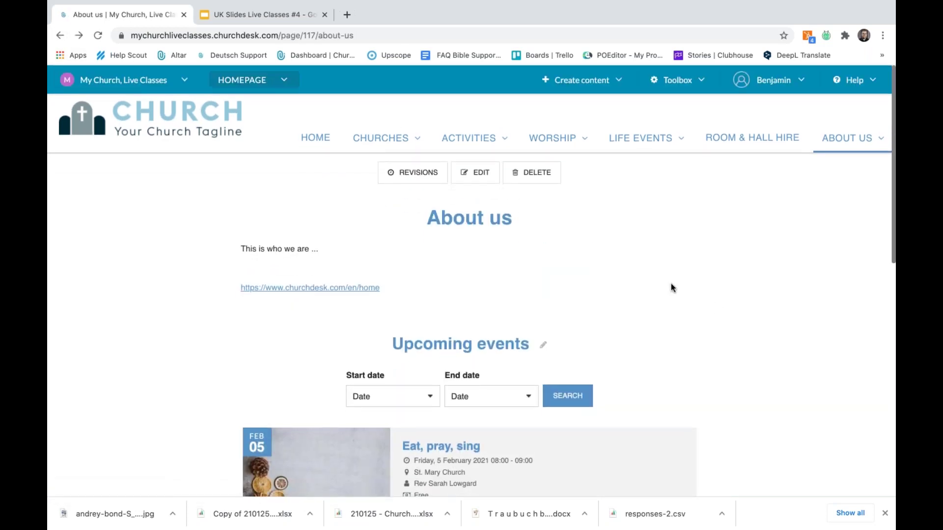
- Add "Blog view: Latest news from the parish" to the upper half of the About us page body and save the page
{"action": "left_click", "coordinate": [463, 180]}
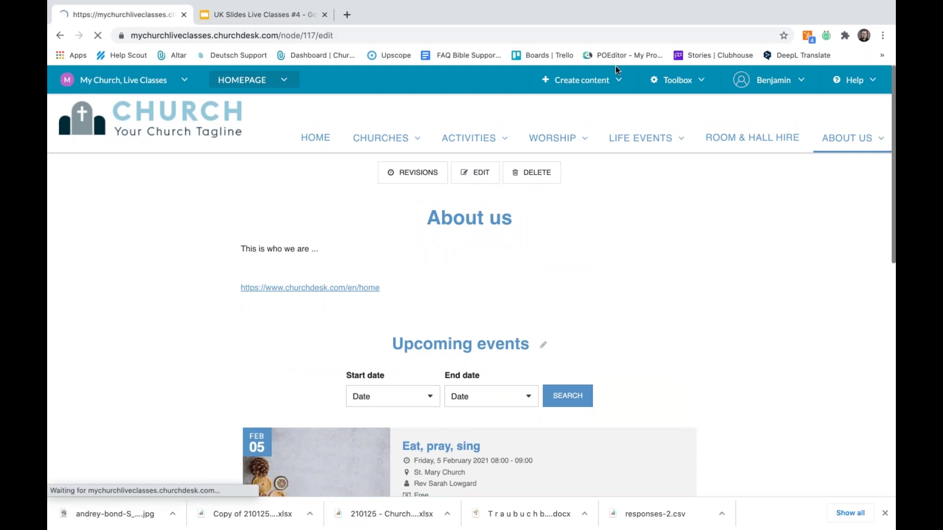
{"action": "scroll", "coordinate": [420, 242], "scroll_direction": "down", "scroll_amount": 10}
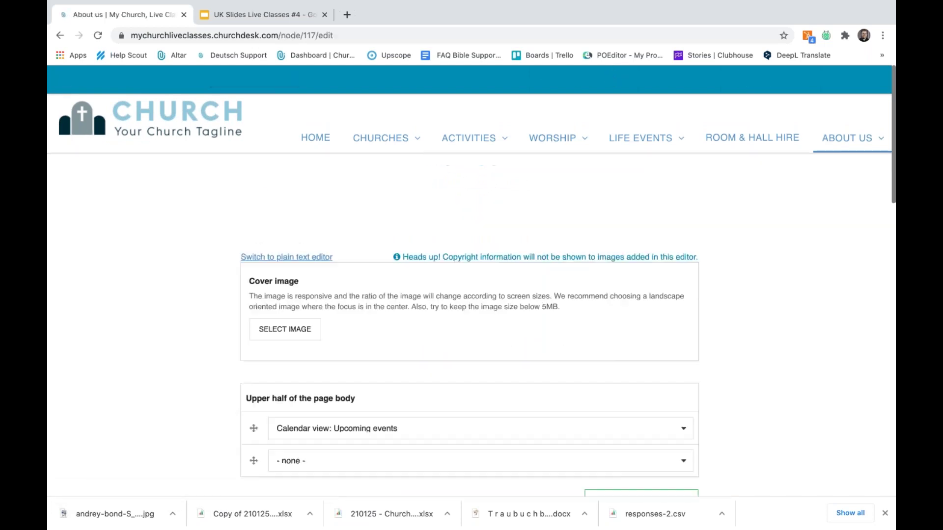
{"action": "left_click", "coordinate": [346, 253]}
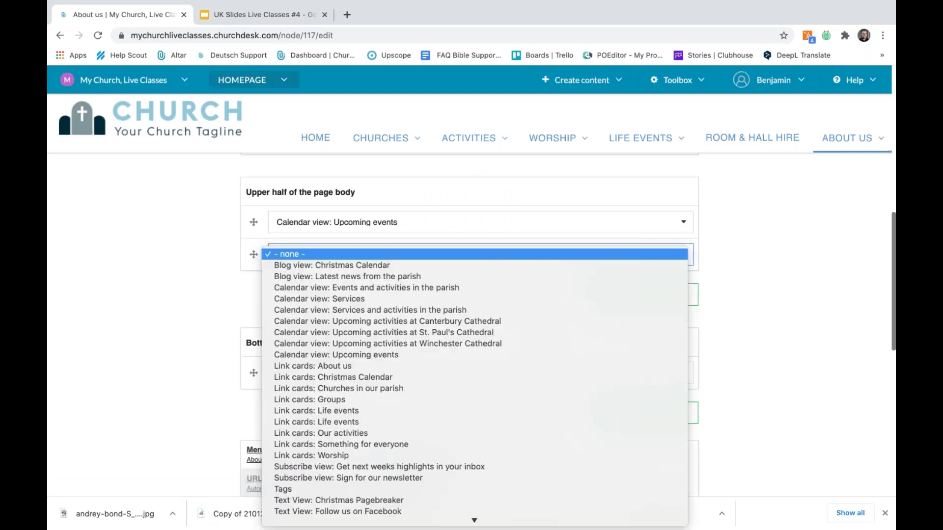
{"action": "left_click", "coordinate": [523, 281]}
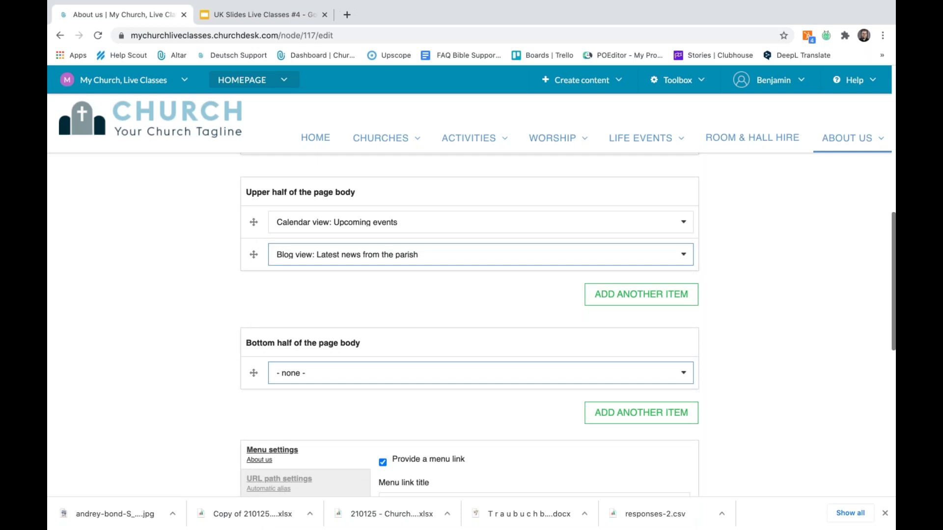
{"action": "scroll", "coordinate": [555, 368], "scroll_direction": "down", "scroll_amount": 6}
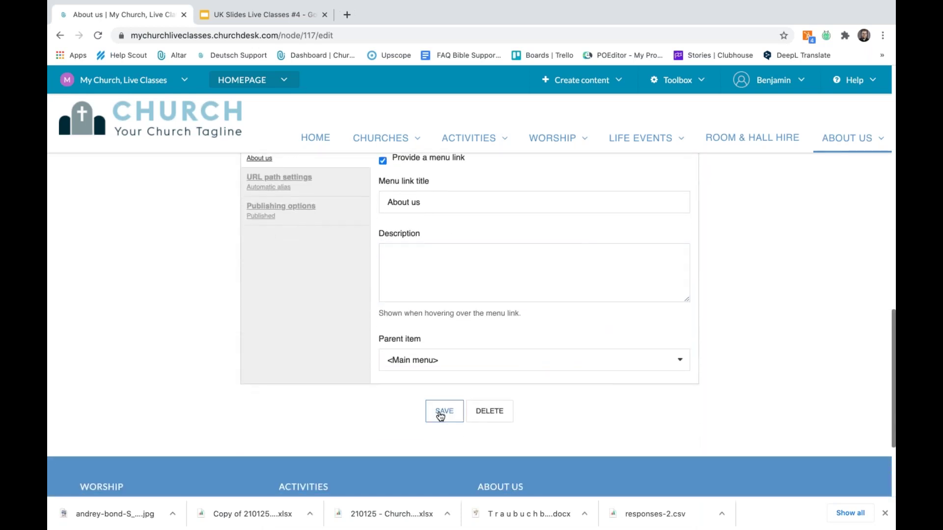
{"action": "left_click", "coordinate": [441, 415]}
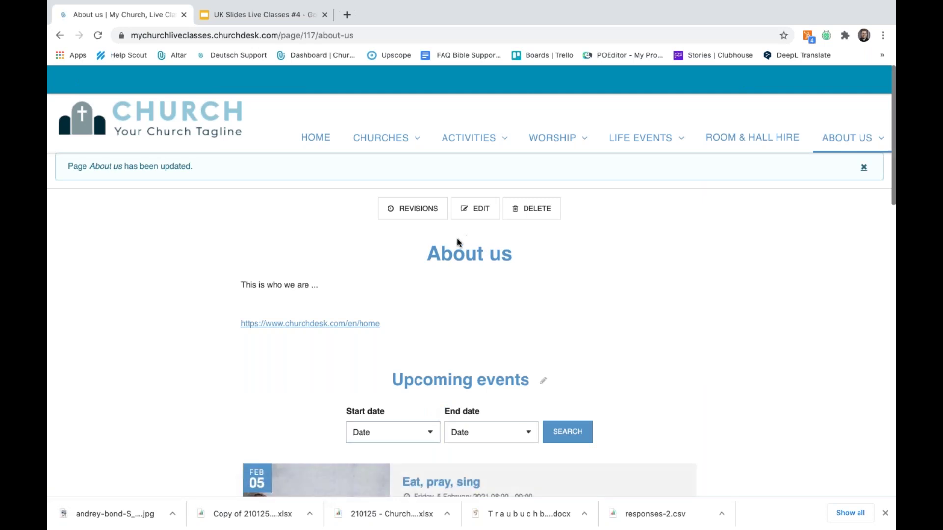
- Set the Latest news from the parish blog view to show 1 blog post per page and save it
{"action": "left_click_drag", "start_coordinate": [244, 286], "coordinate": [317, 303]}
{"action": "left_click", "coordinate": [319, 306]}
{"action": "scroll", "coordinate": [406, 350], "scroll_direction": "down", "scroll_amount": 10}
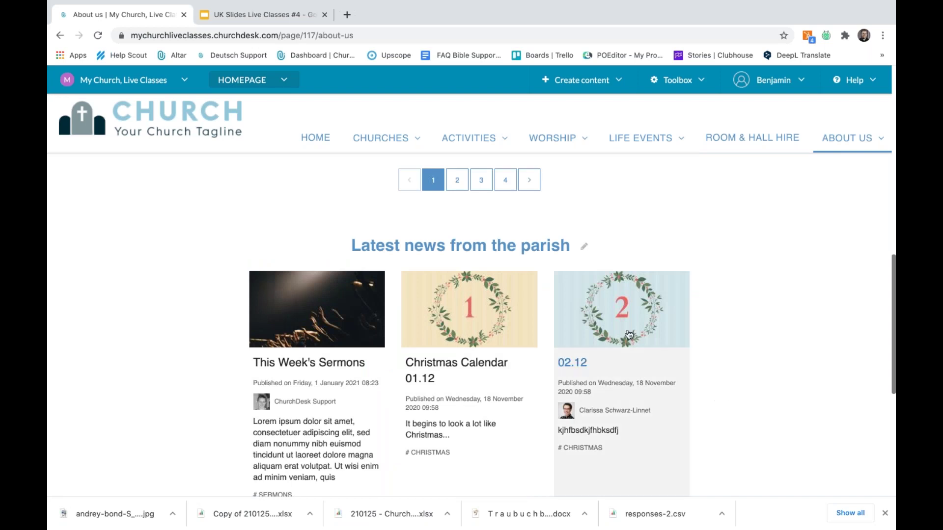
{"action": "left_click", "coordinate": [584, 247]}
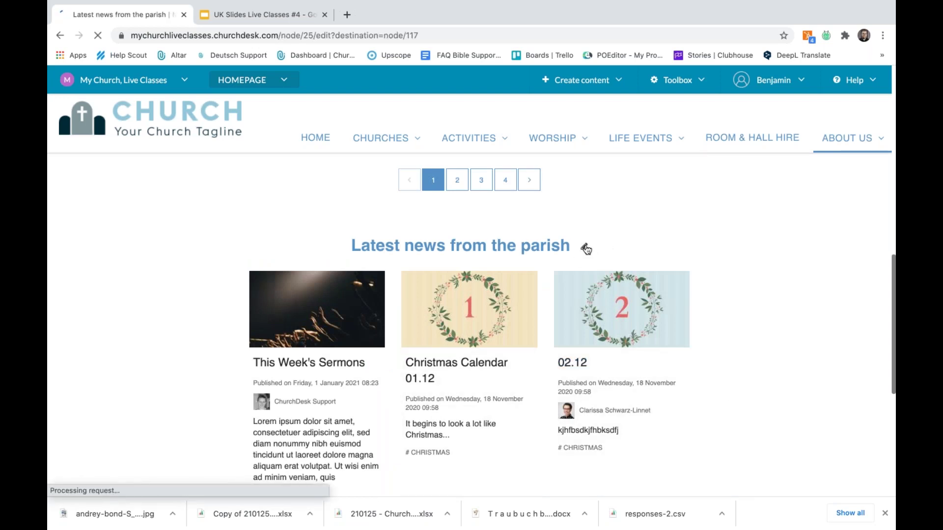
{"action": "left_click", "coordinate": [448, 314]}
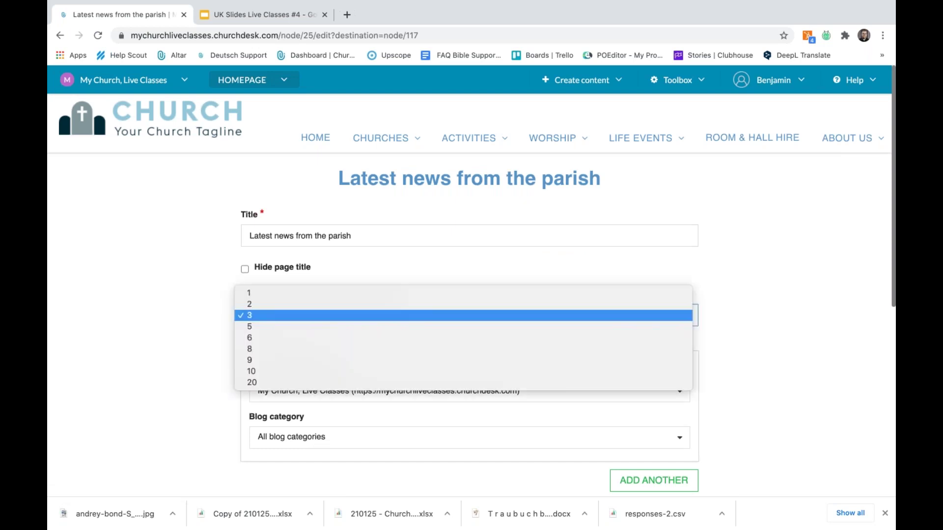
{"action": "left_click", "coordinate": [452, 295]}
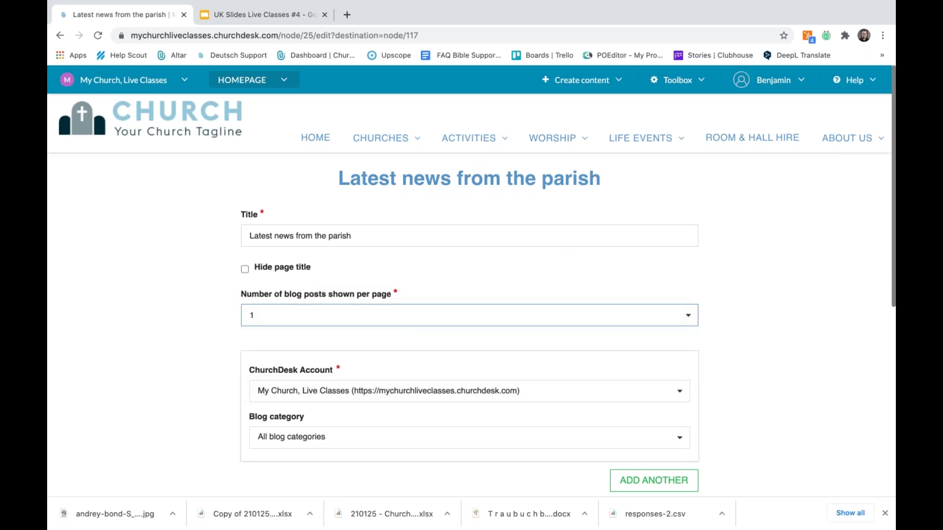
{"action": "scroll", "coordinate": [478, 362], "scroll_direction": "down", "scroll_amount": 3}
{"action": "scroll", "coordinate": [478, 362], "scroll_direction": "up", "scroll_amount": 3}
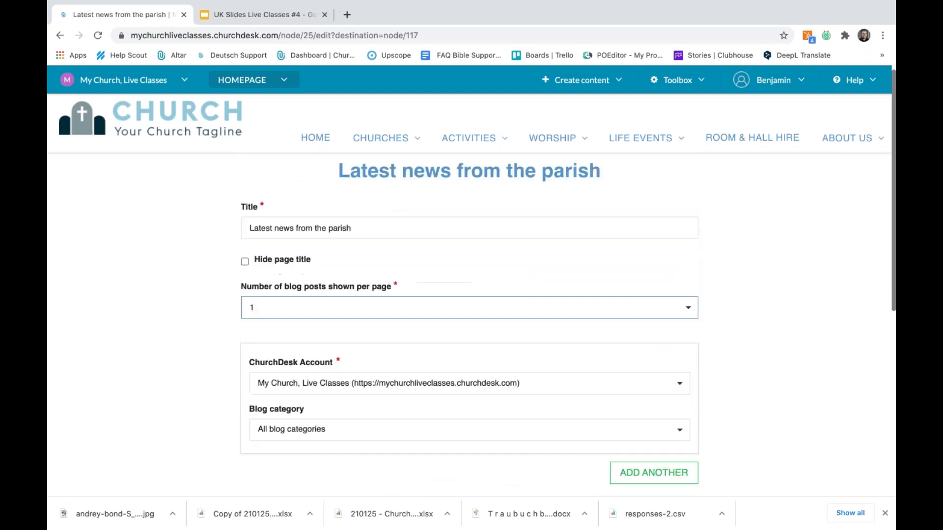
{"action": "scroll", "coordinate": [478, 362], "scroll_direction": "down", "scroll_amount": 7}
{"action": "left_click", "coordinate": [445, 278]}
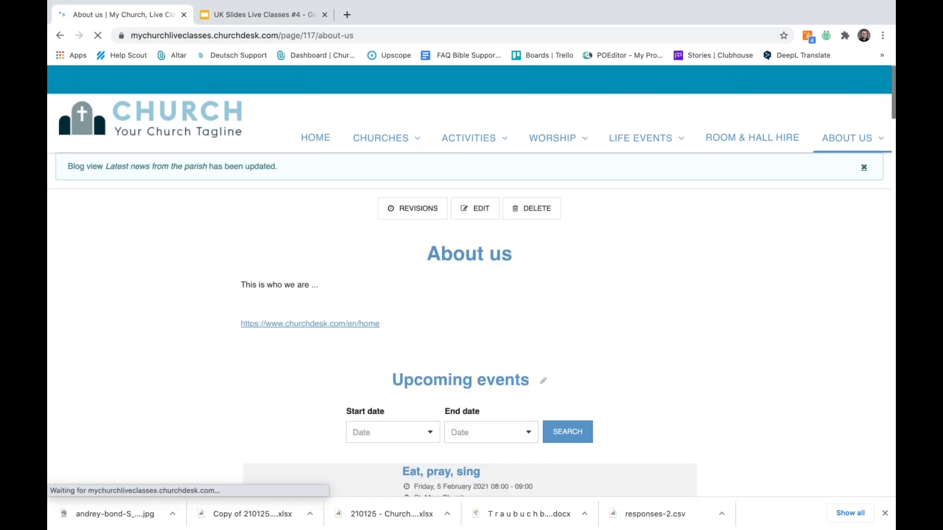
- Move the Latest news blog view above the Upcoming events calendar in the upper half of the body, save, and check the page
{"action": "scroll", "coordinate": [482, 358], "scroll_direction": "down", "scroll_amount": 10}
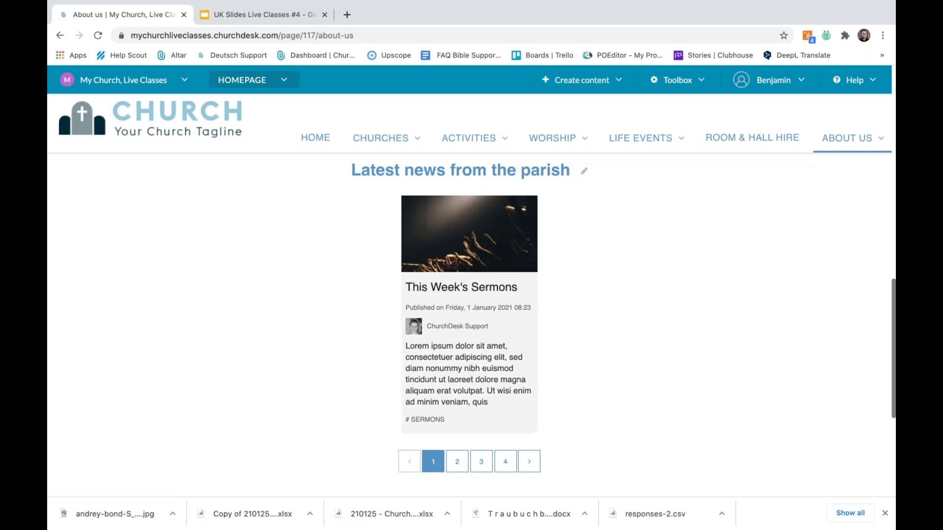
{"action": "scroll", "coordinate": [654, 366], "scroll_direction": "up", "scroll_amount": 10}
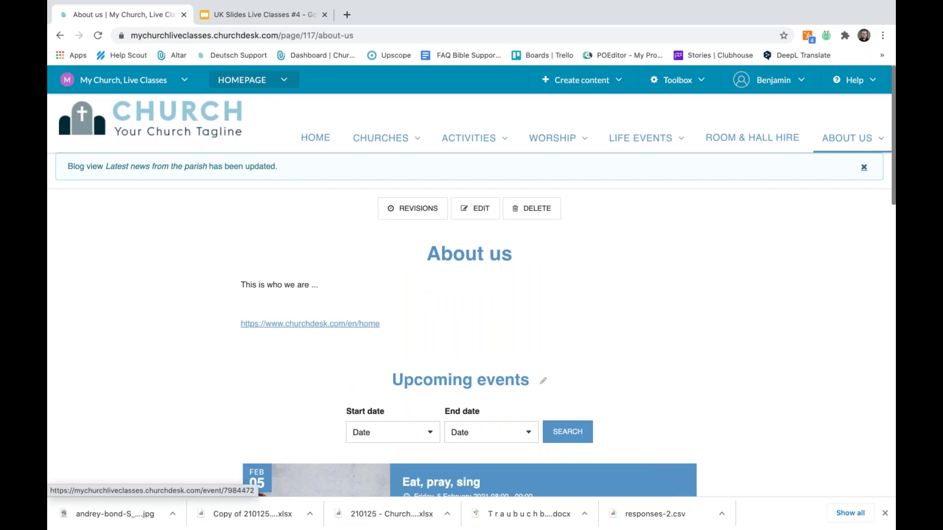
{"action": "left_click", "coordinate": [468, 215]}
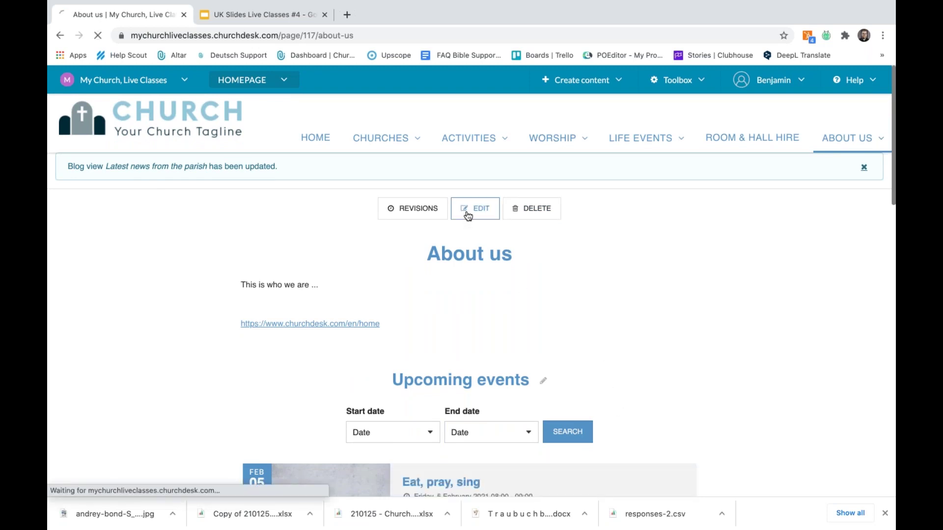
{"action": "scroll", "coordinate": [344, 319], "scroll_direction": "down", "scroll_amount": 7}
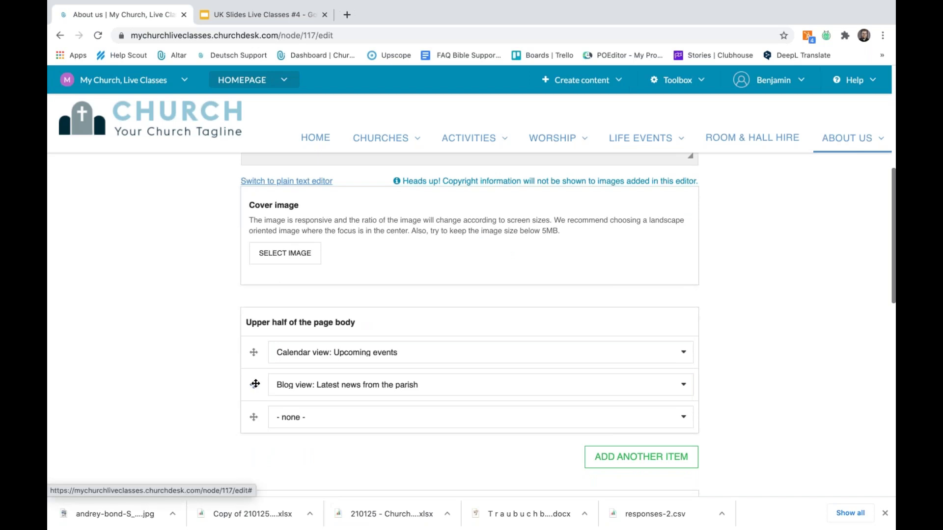
{"action": "left_click_drag", "start_coordinate": [255, 384], "coordinate": [255, 350]}
{"action": "scroll", "coordinate": [393, 358], "scroll_direction": "down", "scroll_amount": 15}
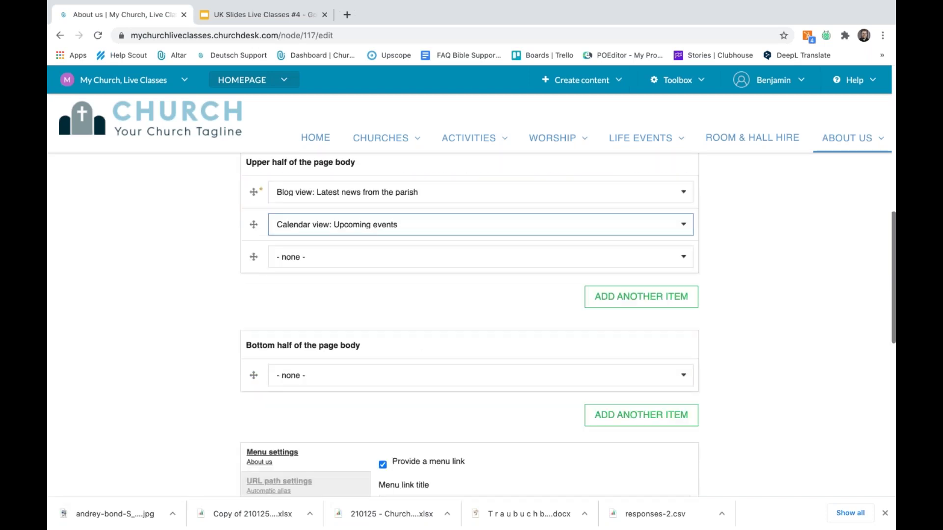
{"action": "left_click", "coordinate": [446, 255]}
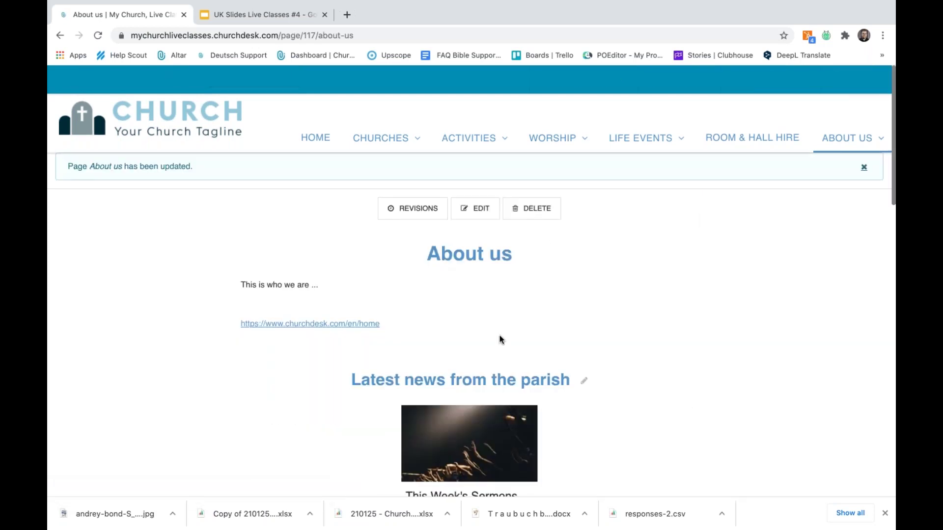
{"action": "scroll", "coordinate": [498, 337], "scroll_direction": "down", "scroll_amount": 10}
{"action": "scroll", "coordinate": [472, 344], "scroll_direction": "down", "scroll_amount": 10}
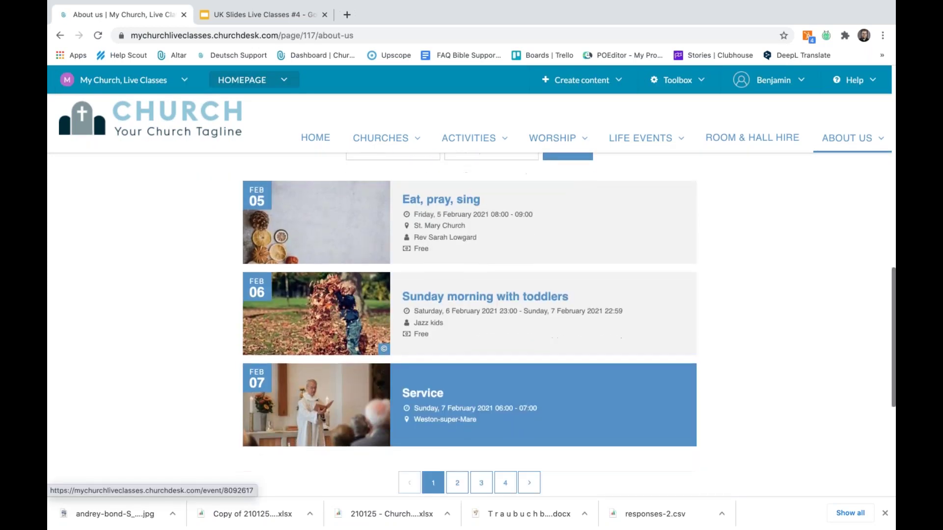
{"action": "scroll", "coordinate": [477, 246], "scroll_direction": "up", "scroll_amount": 20}
- Add "Link cards: Our activities" below the Upcoming events calendar in the upper half of the About us body, save, and check the page
{"action": "left_click", "coordinate": [474, 207]}
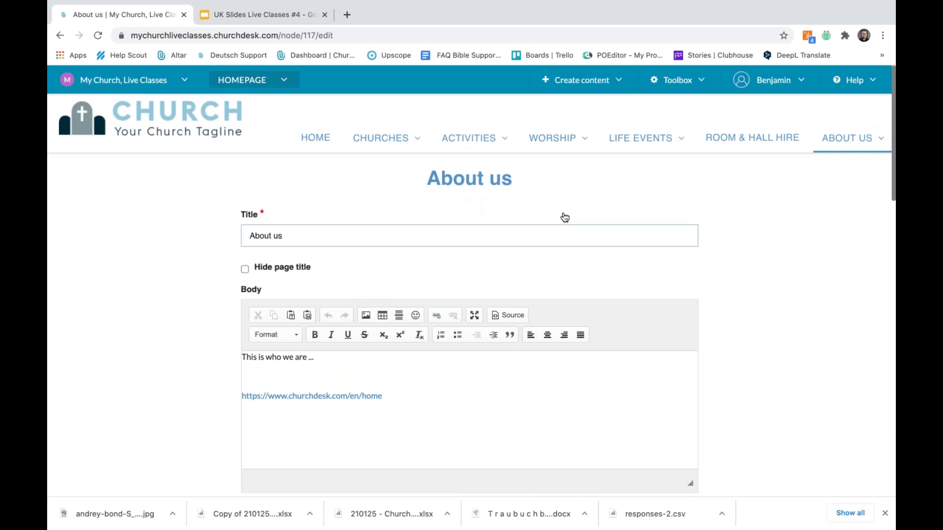
{"action": "scroll", "coordinate": [564, 214], "scroll_direction": "down", "scroll_amount": 10}
{"action": "scroll", "coordinate": [290, 216], "scroll_direction": "up", "scroll_amount": 2}
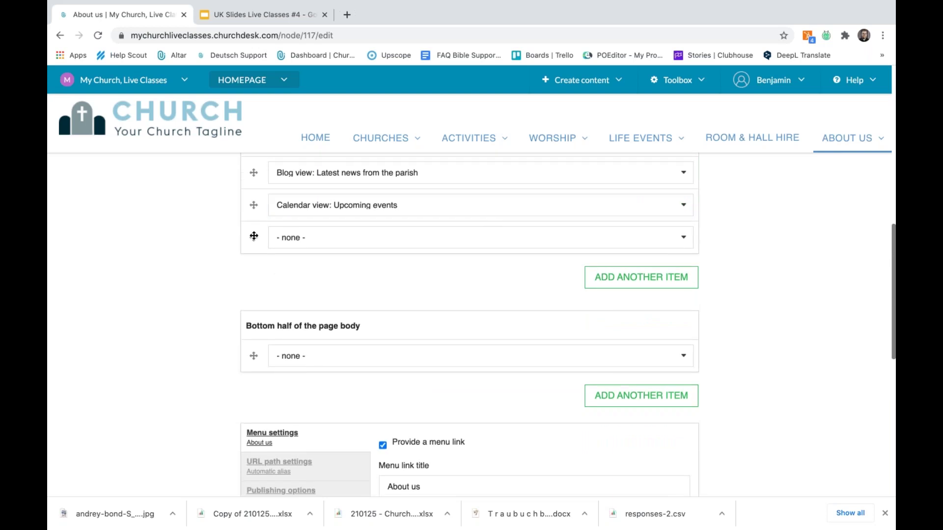
{"action": "left_click", "coordinate": [294, 238]}
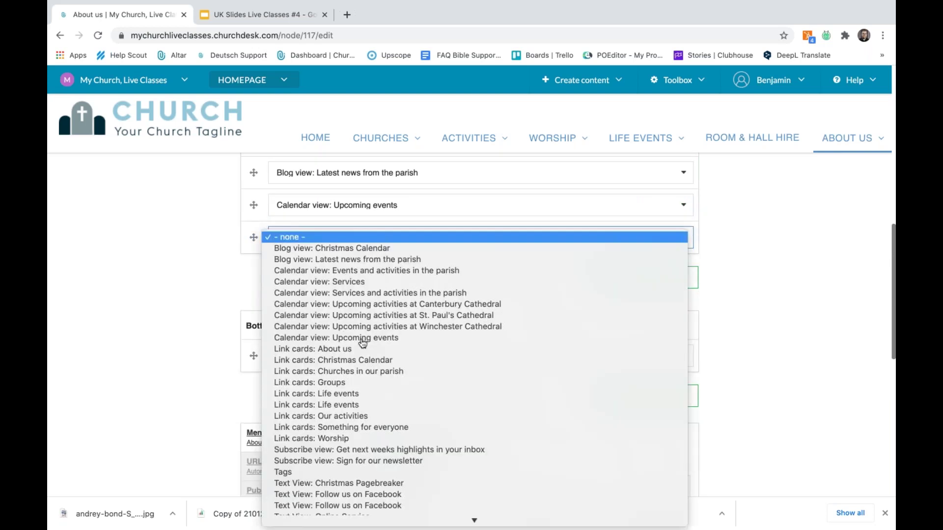
{"action": "left_click", "coordinate": [386, 417]}
{"action": "scroll", "coordinate": [448, 391], "scroll_direction": "down", "scroll_amount": 10}
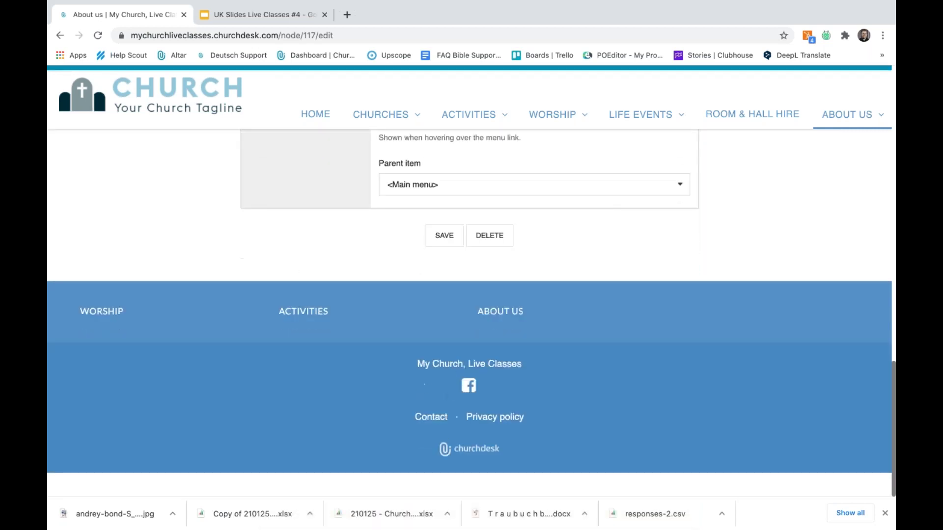
{"action": "left_click", "coordinate": [443, 263]}
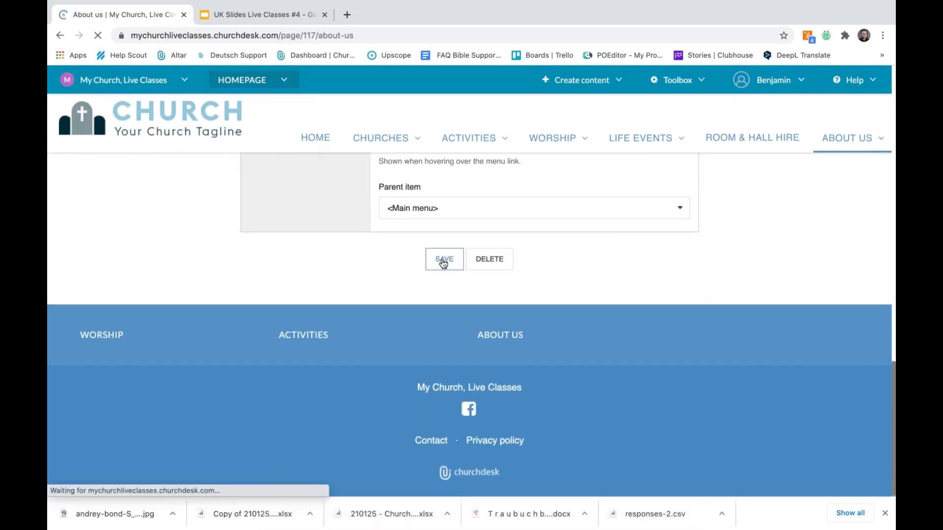
{"action": "scroll", "coordinate": [455, 287], "scroll_direction": "down", "scroll_amount": 15}
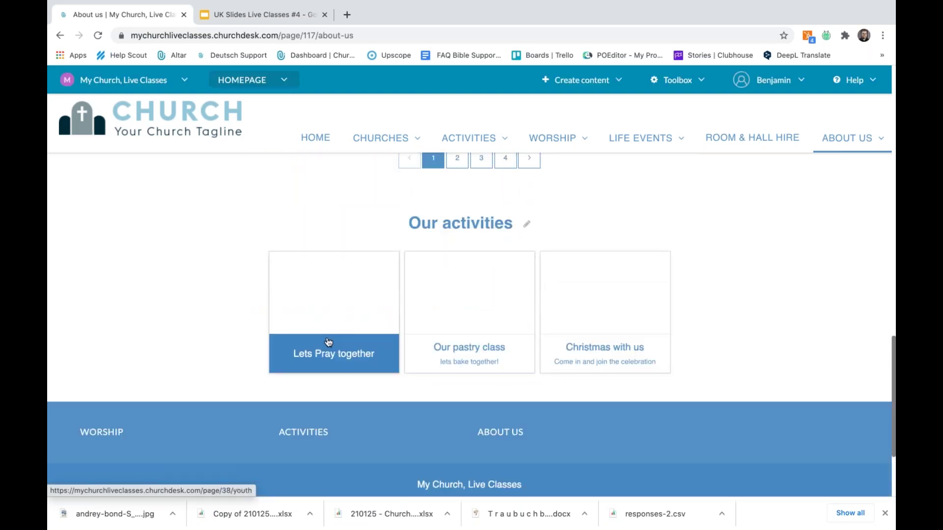
- Open the Our activities link cards for editing and set the number of link cards to 6
{"action": "left_click", "coordinate": [527, 224]}
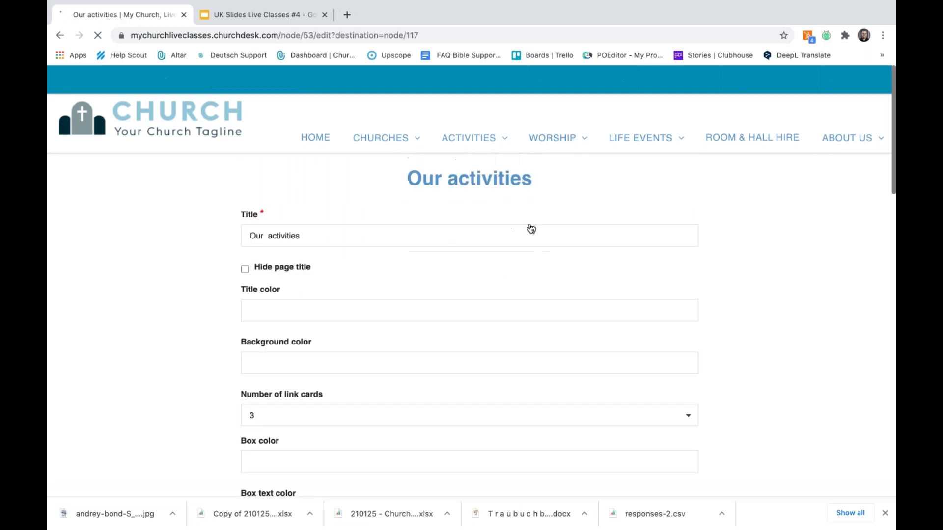
{"action": "left_click", "coordinate": [525, 285]}
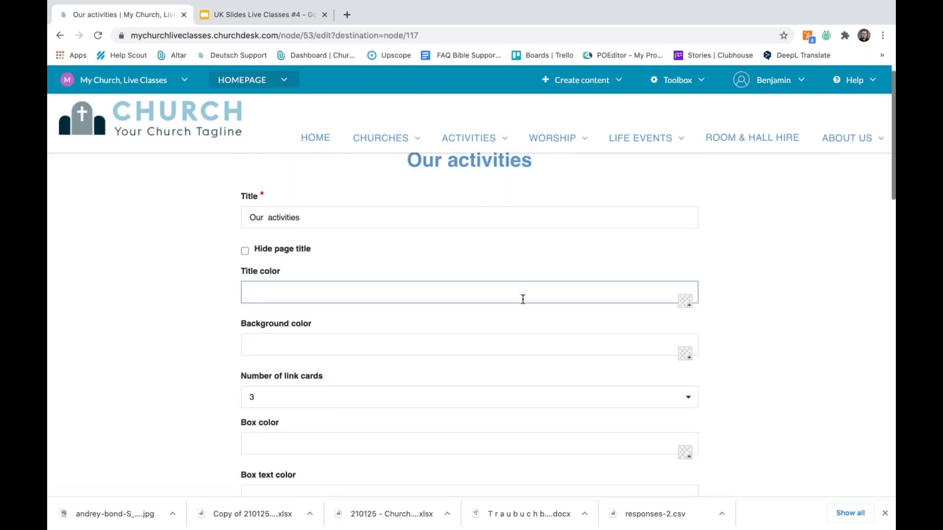
{"action": "key", "text": "Tab"}
{"action": "key", "text": "Tab"}
{"action": "key", "text": "space"}
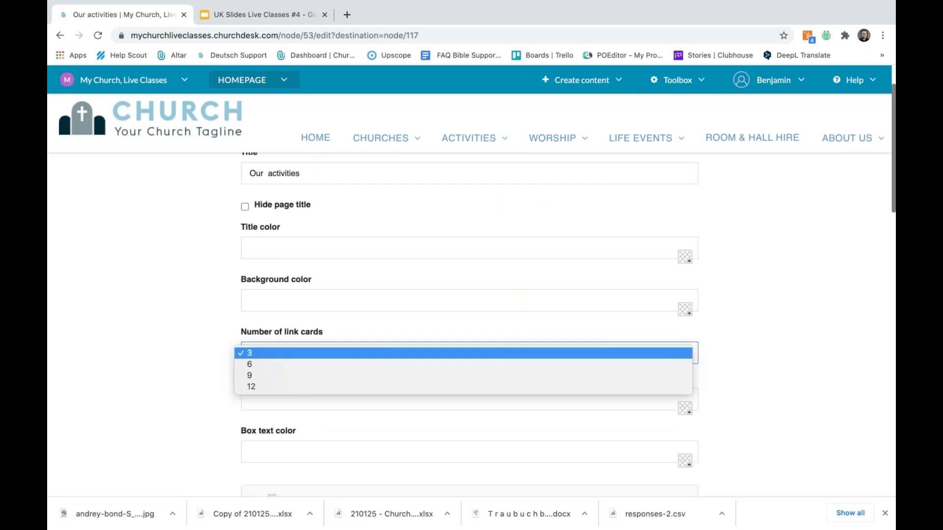
{"action": "left_click", "coordinate": [465, 364]}
{"action": "scroll", "coordinate": [205, 381], "scroll_direction": "down", "scroll_amount": 2}
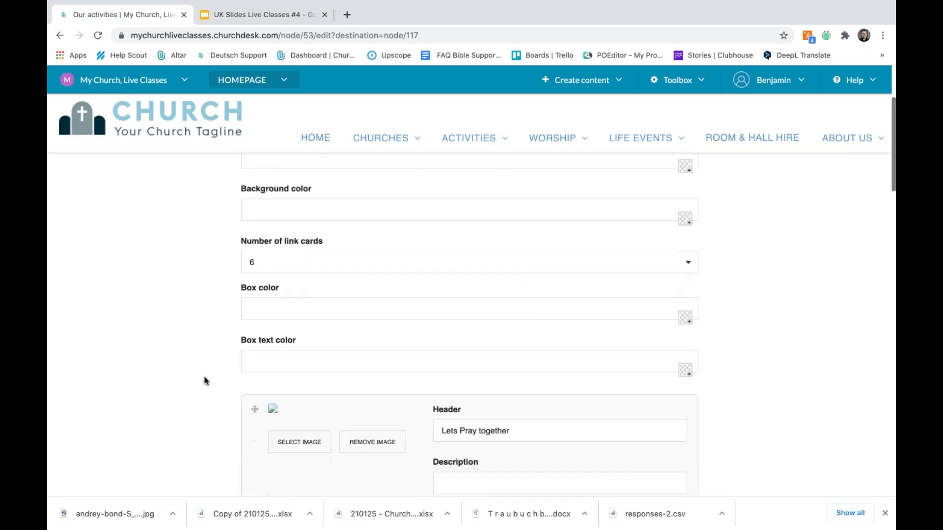
- Change the first link card's header to "Lets Pray together online"
{"action": "scroll", "coordinate": [205, 380], "scroll_direction": "down", "scroll_amount": 2}
{"action": "left_click", "coordinate": [546, 347]}
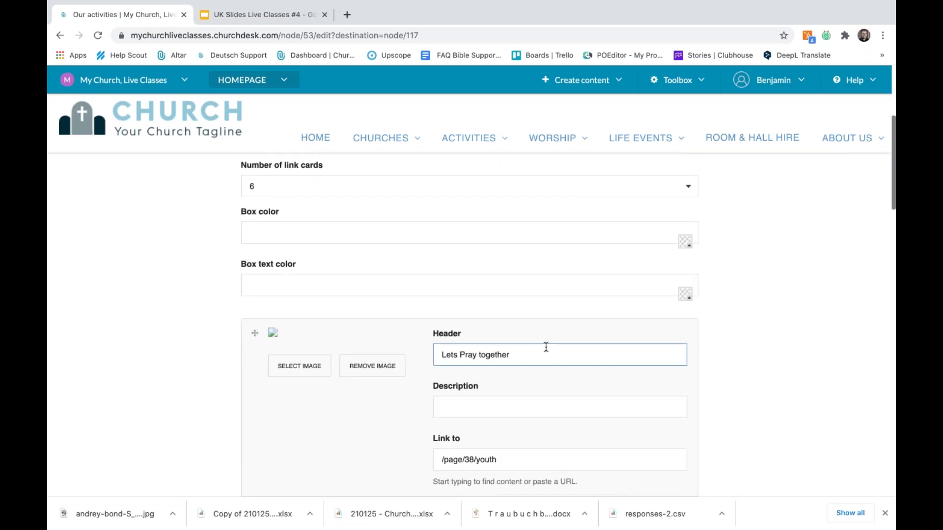
{"action": "scroll", "coordinate": [579, 356], "scroll_direction": "down", "scroll_amount": 1}
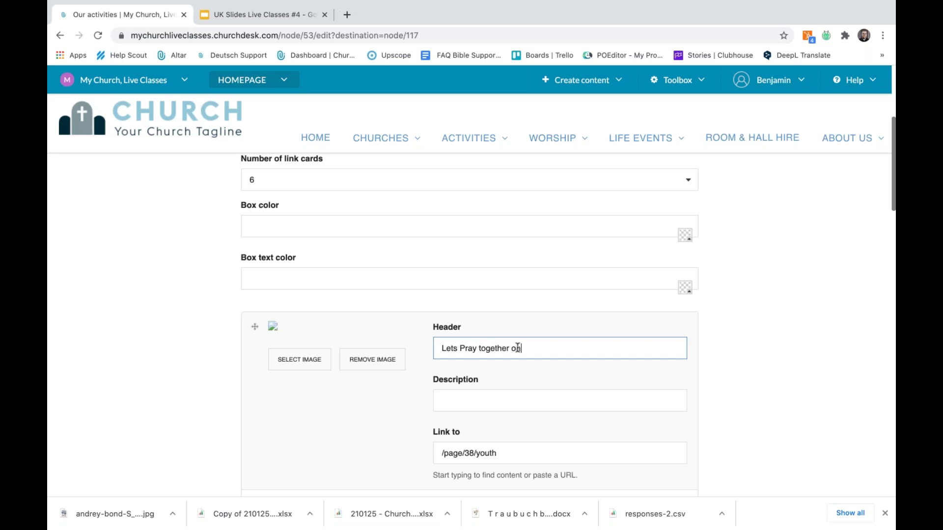
{"action": "type", "text": "e"}
{"action": "scroll", "coordinate": [385, 384], "scroll_direction": "down", "scroll_amount": 3}
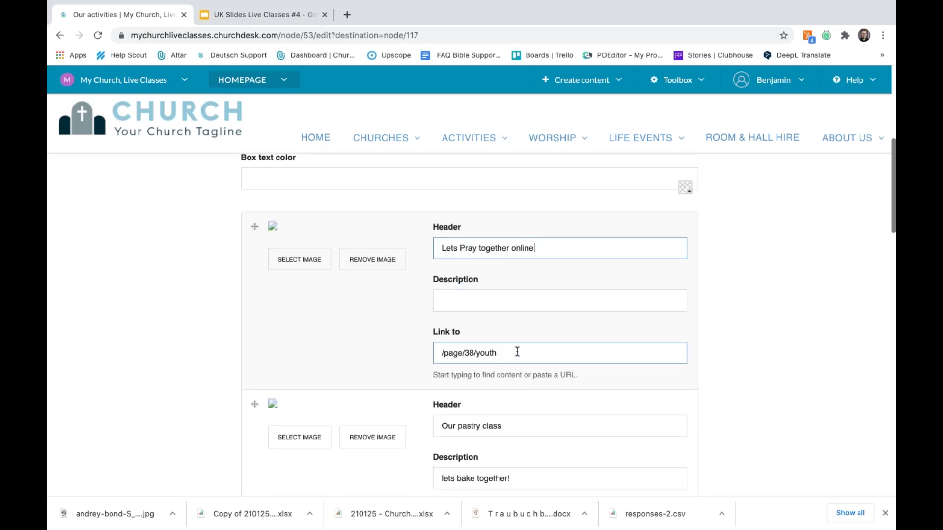
- Review the remaining link card entries, save the Our activities link cards, and check them on the About us page
{"action": "scroll", "coordinate": [515, 351], "scroll_direction": "down", "scroll_amount": 7}
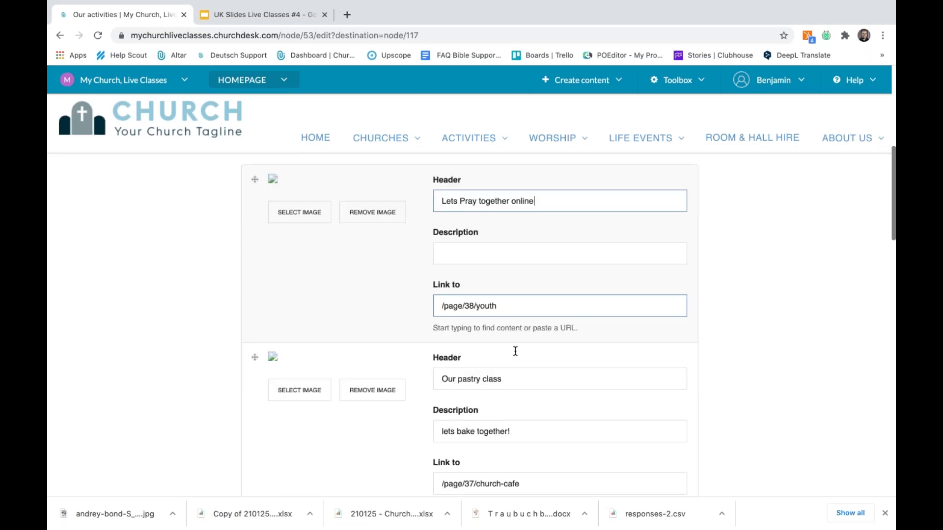
{"action": "scroll", "coordinate": [524, 379], "scroll_direction": "down", "scroll_amount": 10}
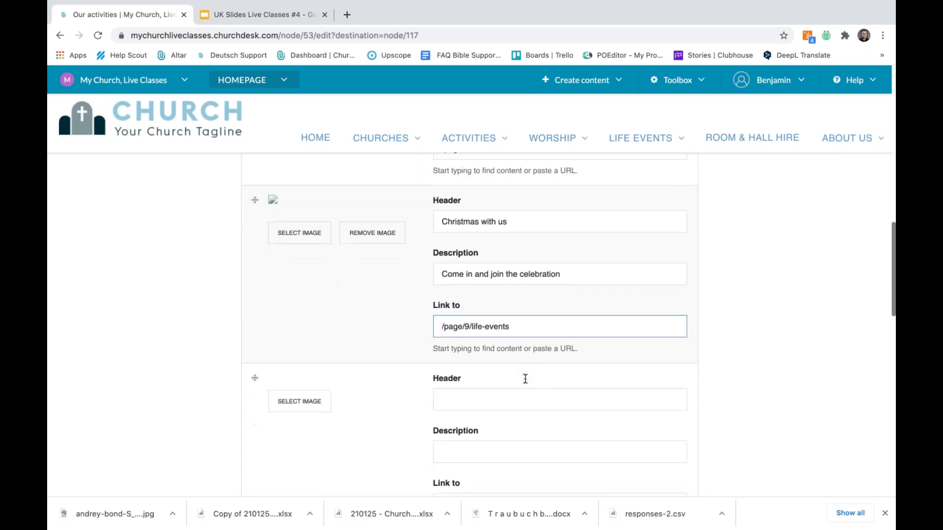
{"action": "scroll", "coordinate": [457, 289], "scroll_direction": "down", "scroll_amount": 6}
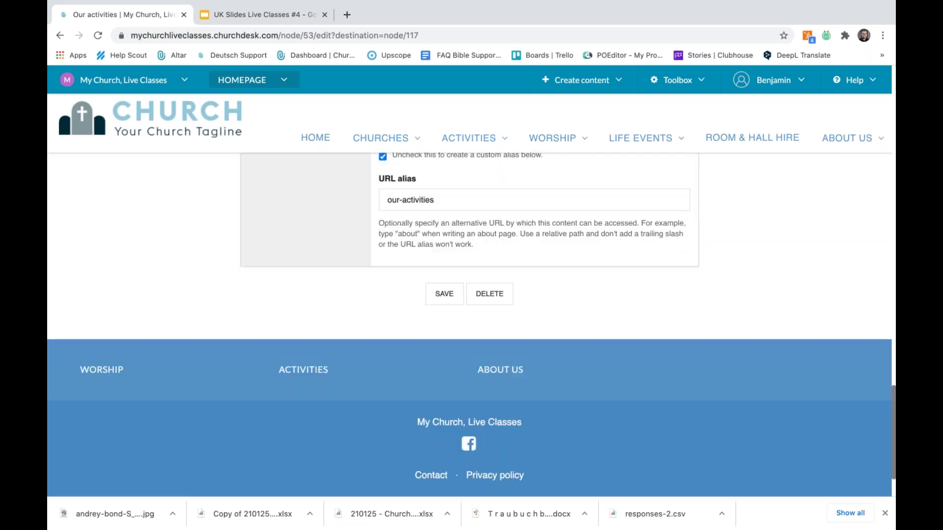
{"action": "left_click", "coordinate": [444, 259]}
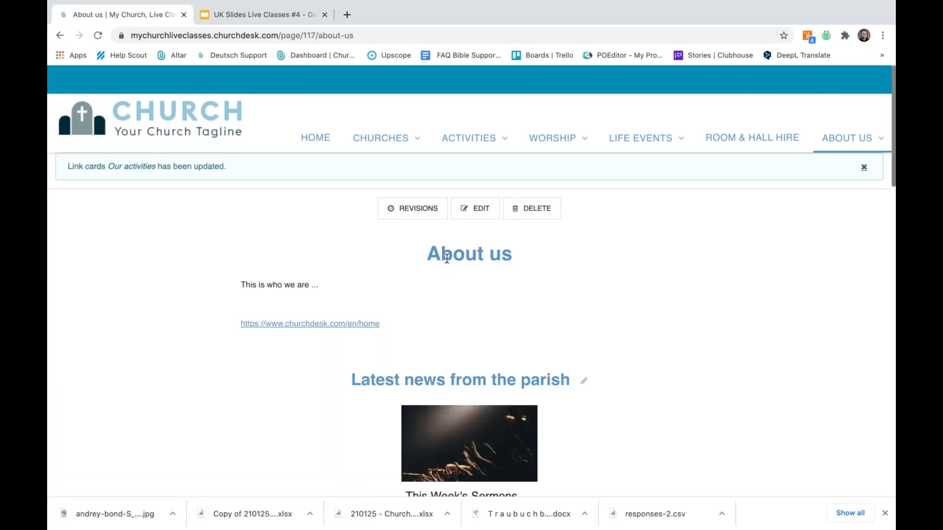
{"action": "scroll", "coordinate": [447, 259], "scroll_direction": "down", "scroll_amount": 15}
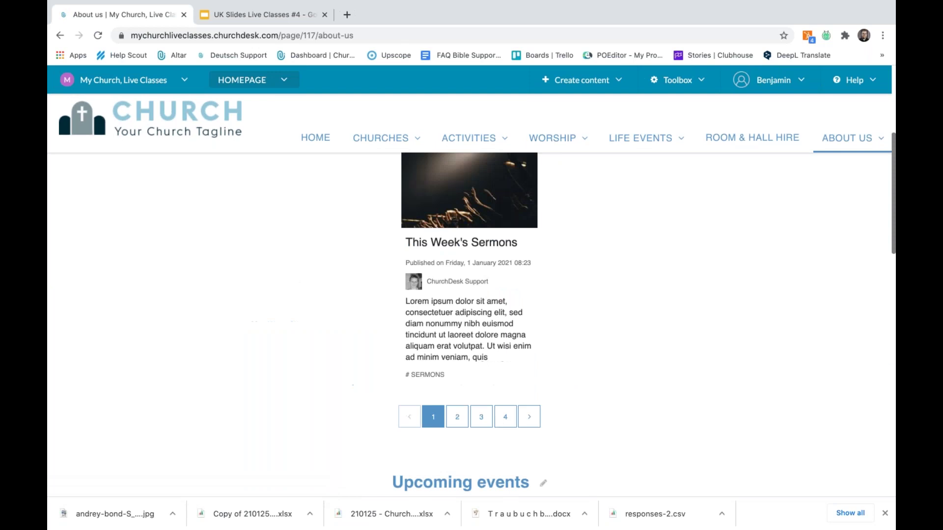
{"action": "scroll", "coordinate": [440, 263], "scroll_direction": "down", "scroll_amount": 2}
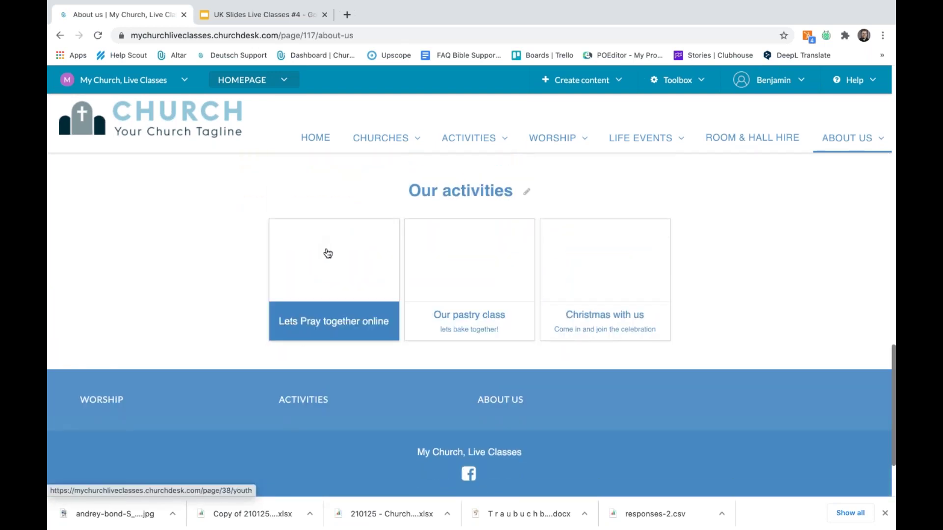
{"action": "scroll", "coordinate": [326, 252], "scroll_direction": "up", "scroll_amount": 1}
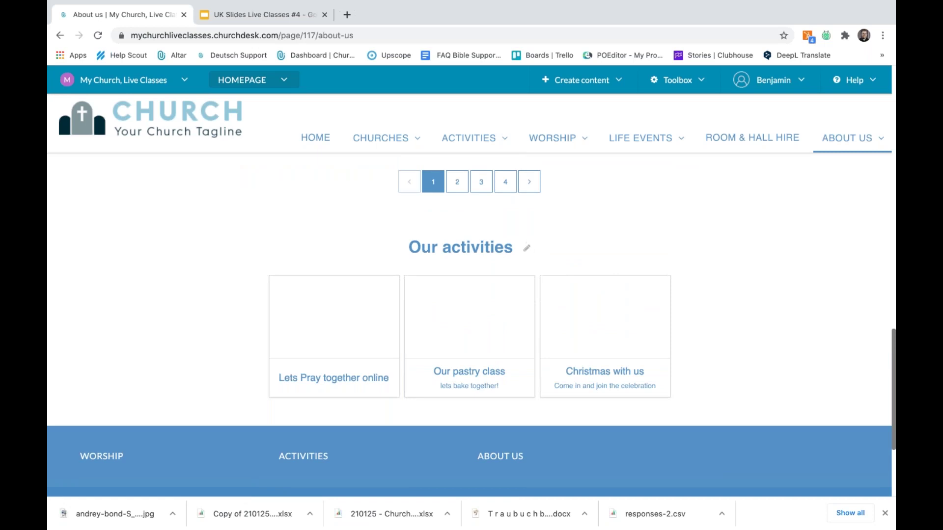
{"action": "scroll", "coordinate": [526, 246], "scroll_direction": "up", "scroll_amount": 7}
{"action": "scroll", "coordinate": [528, 237], "scroll_direction": "down", "scroll_amount": 9}
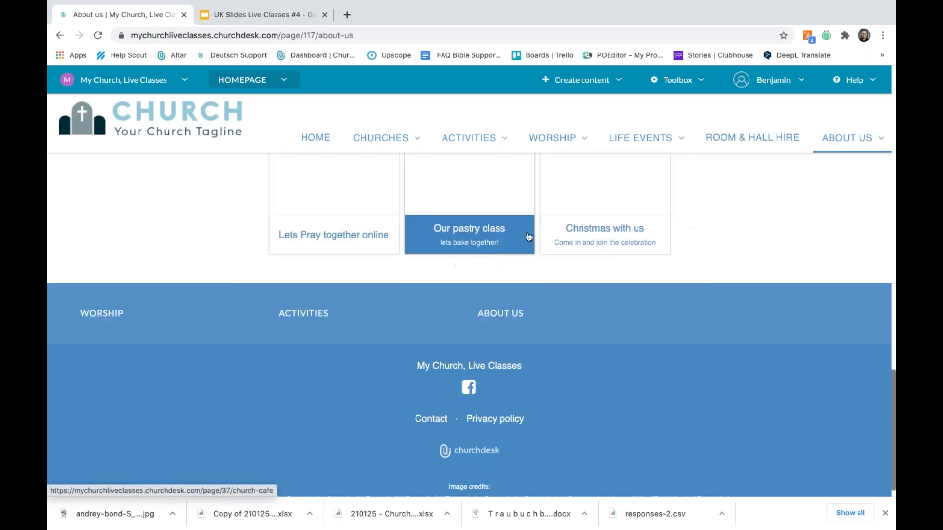
{"action": "scroll", "coordinate": [529, 237], "scroll_direction": "up", "scroll_amount": 3}
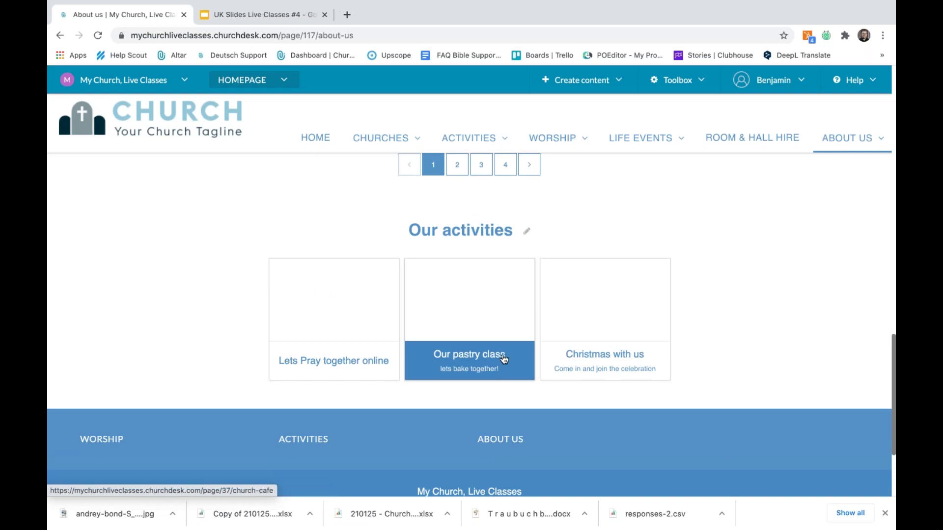
- Reopen the Our activities link cards, set the number of link cards to 3, and save them
{"action": "left_click", "coordinate": [526, 231]}
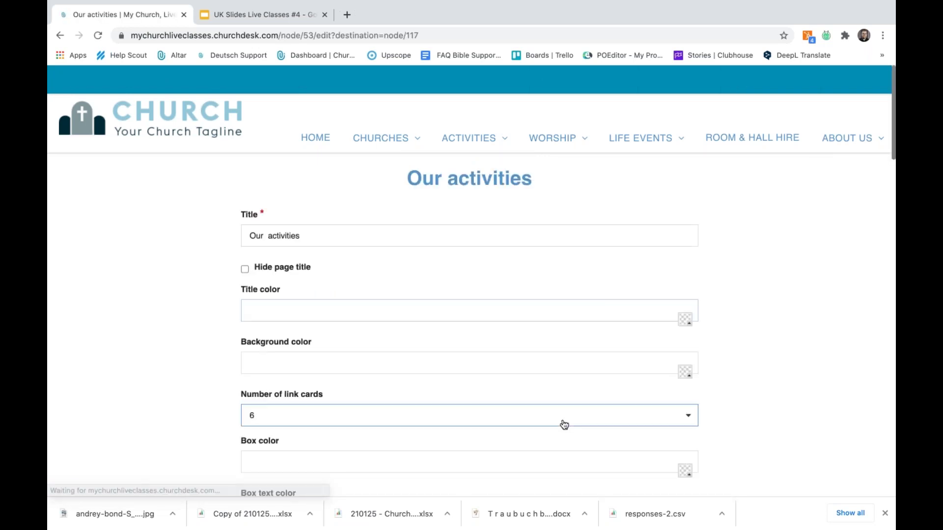
{"action": "scroll", "coordinate": [564, 425], "scroll_direction": "down", "scroll_amount": 10}
{"action": "scroll", "coordinate": [564, 426], "scroll_direction": "up", "scroll_amount": 5}
{"action": "scroll", "coordinate": [564, 426], "scroll_direction": "up", "scroll_amount": 6}
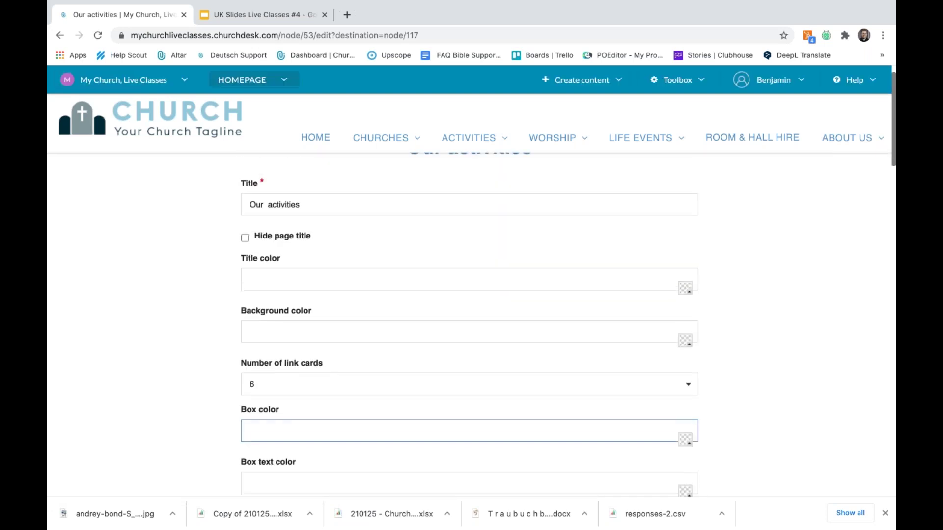
{"action": "left_click", "coordinate": [442, 386]}
{"action": "left_click", "coordinate": [434, 374]}
{"action": "scroll", "coordinate": [443, 460], "scroll_direction": "down", "scroll_amount": 2}
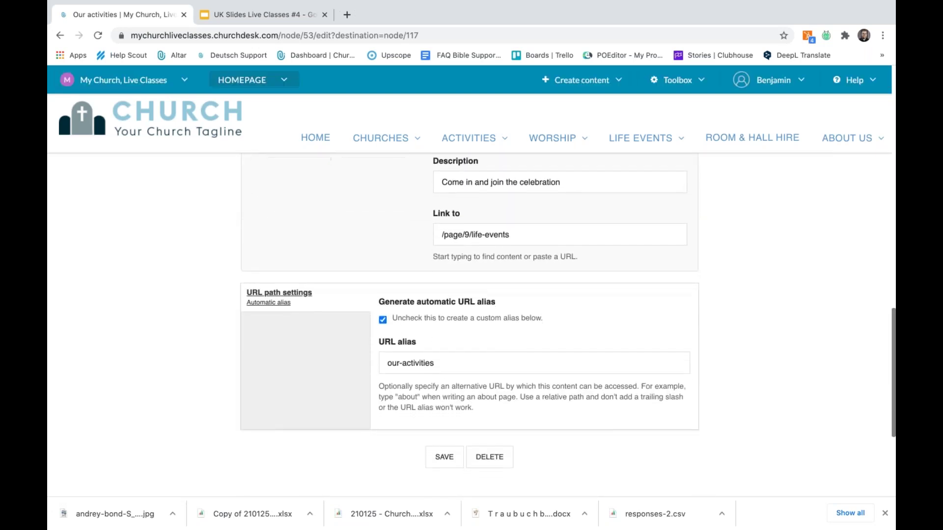
{"action": "left_click", "coordinate": [443, 459]}
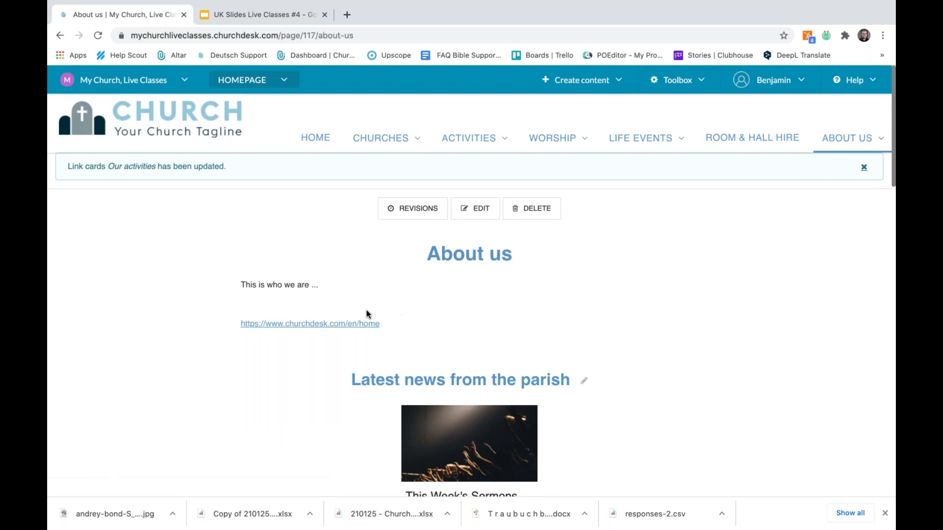
- Test the ChurchDesk home link in the About us text, look over the linked site, and return to the About us page
{"action": "left_click", "coordinate": [343, 325]}
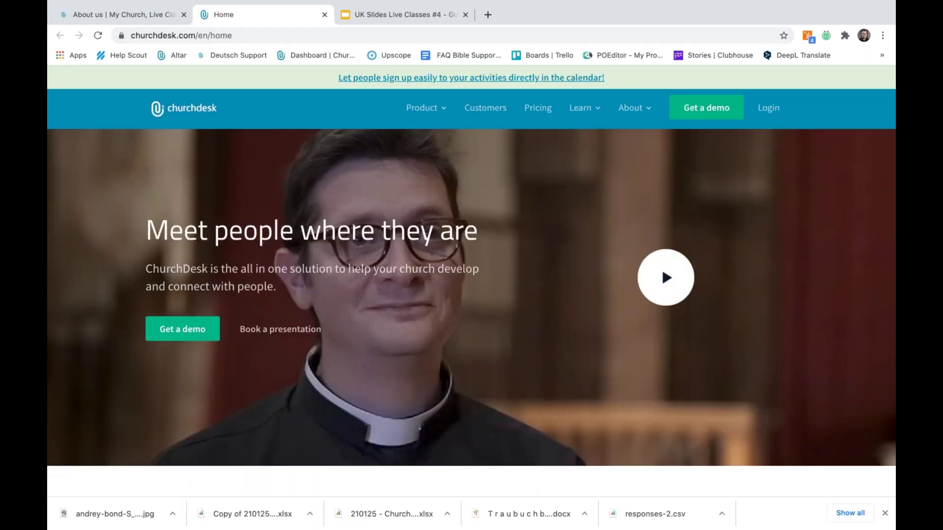
{"action": "scroll", "coordinate": [472, 295], "scroll_direction": "down", "scroll_amount": 5}
{"action": "key", "text": "ctrl+w"}
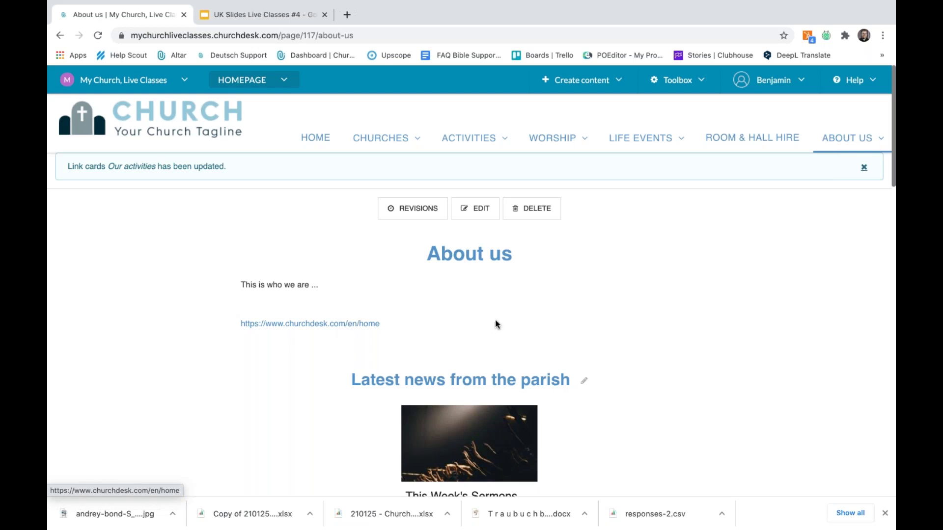
- View the Toolbox options and the available content types, and open the form for creating a new page
{"action": "left_click", "coordinate": [696, 82]}
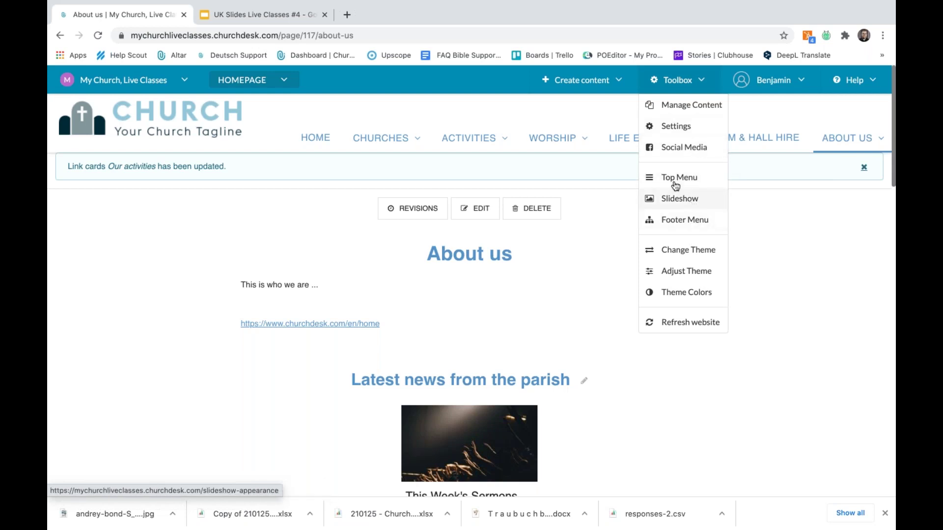
{"action": "left_click", "coordinate": [621, 85]}
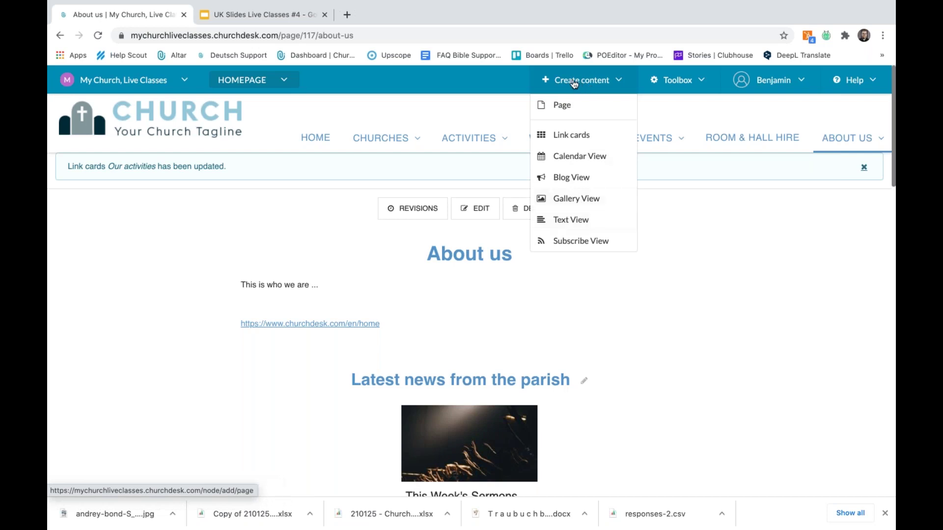
{"action": "left_click", "coordinate": [570, 105]}
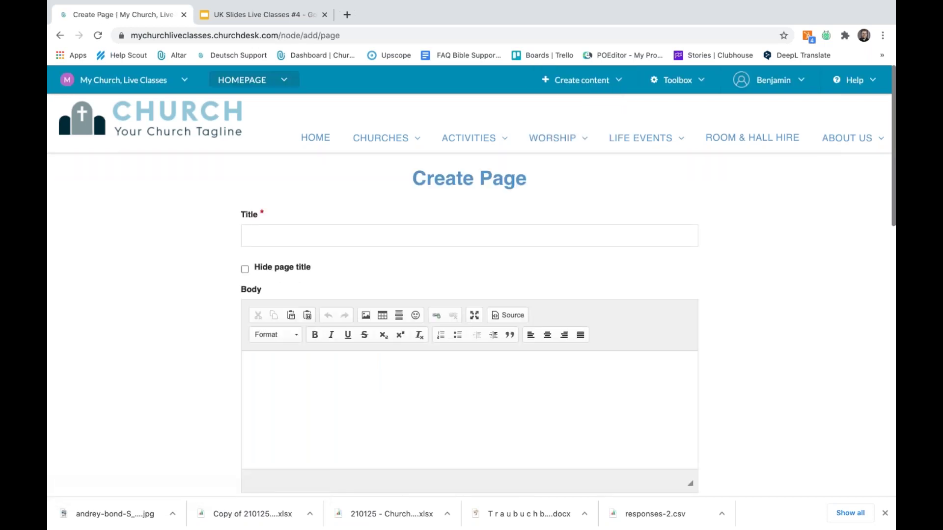
- View the Contact page in its editor, and return to the About us page and open it for editing
{"action": "mouse_move", "coordinate": [863, 141]}
{"action": "left_click", "coordinate": [839, 165]}
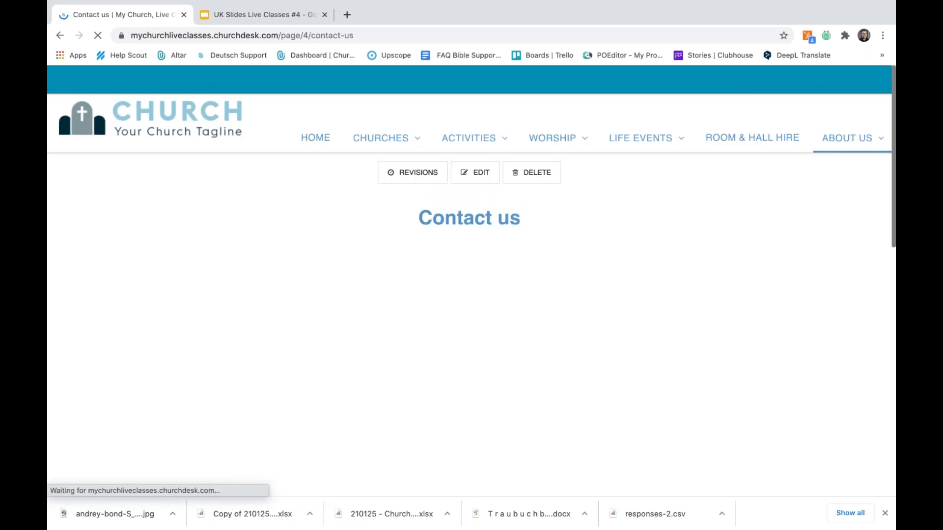
{"action": "left_click", "coordinate": [478, 172]}
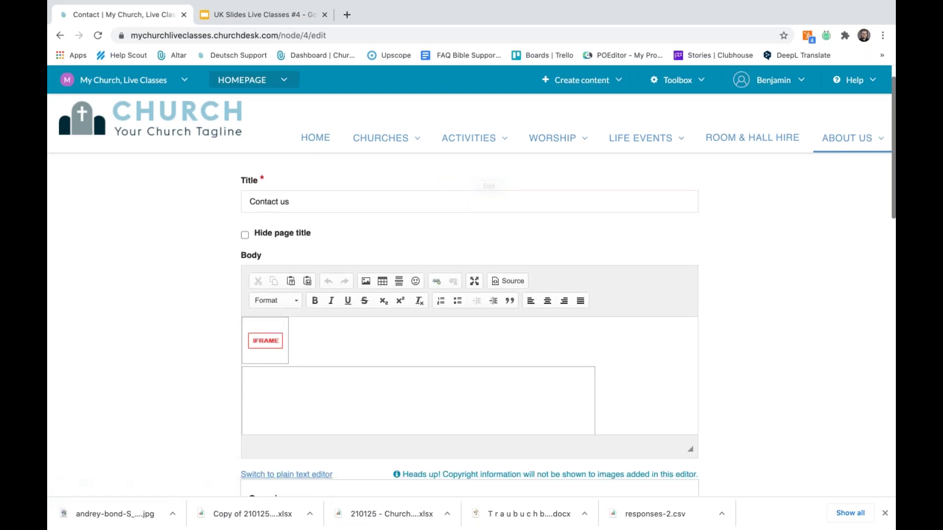
{"action": "left_click", "coordinate": [845, 140]}
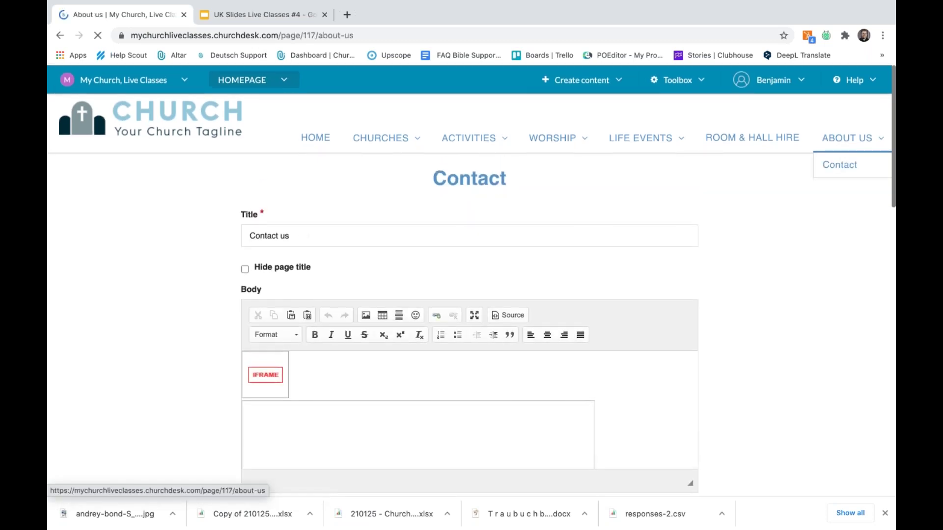
{"action": "left_click", "coordinate": [475, 172]}
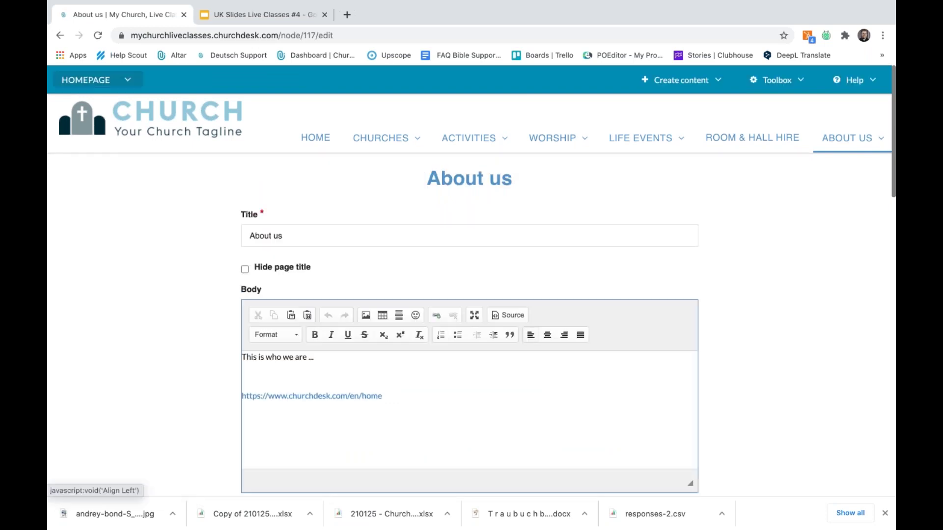
- Add the Online Service text view to the upper half of the About us page body and save the page
{"action": "scroll", "coordinate": [475, 333], "scroll_direction": "down", "scroll_amount": 10}
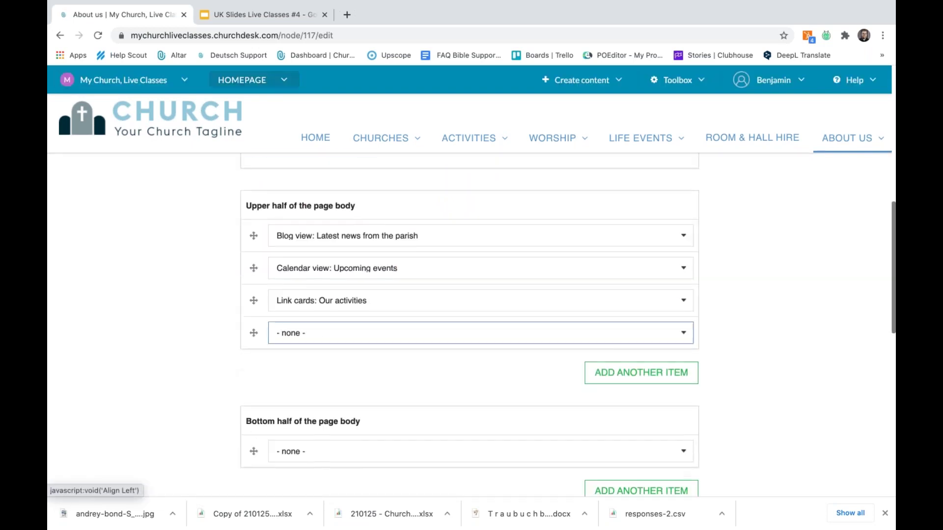
{"action": "left_click", "coordinate": [680, 331]}
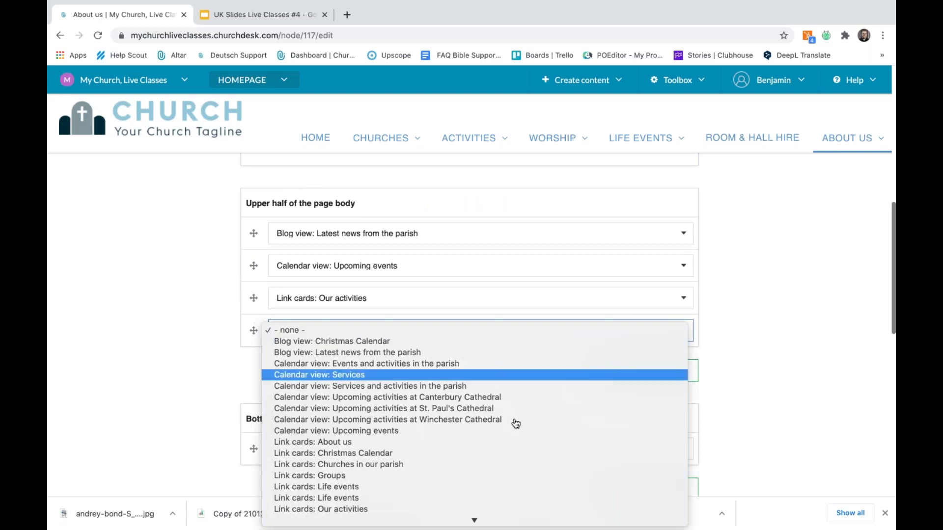
{"action": "scroll", "coordinate": [515, 423], "scroll_direction": "down", "scroll_amount": 1}
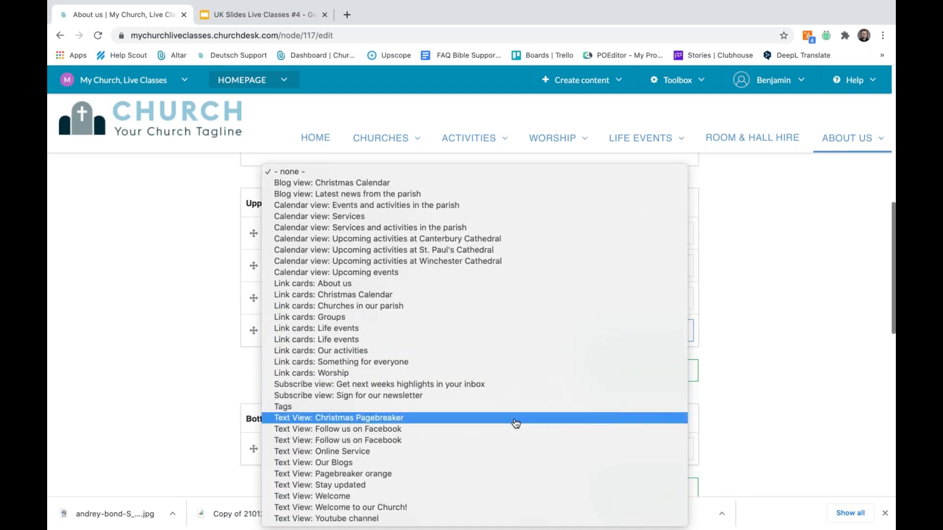
{"action": "left_click", "coordinate": [454, 452]}
{"action": "scroll", "coordinate": [458, 452], "scroll_direction": "down", "scroll_amount": 10}
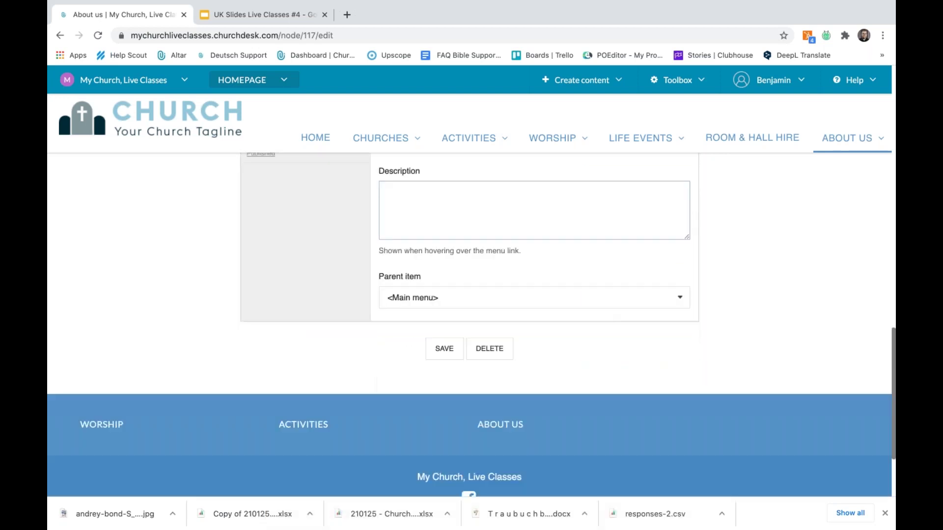
{"action": "scroll", "coordinate": [441, 272], "scroll_direction": "down", "scroll_amount": 2}
{"action": "left_click", "coordinate": [439, 258]}
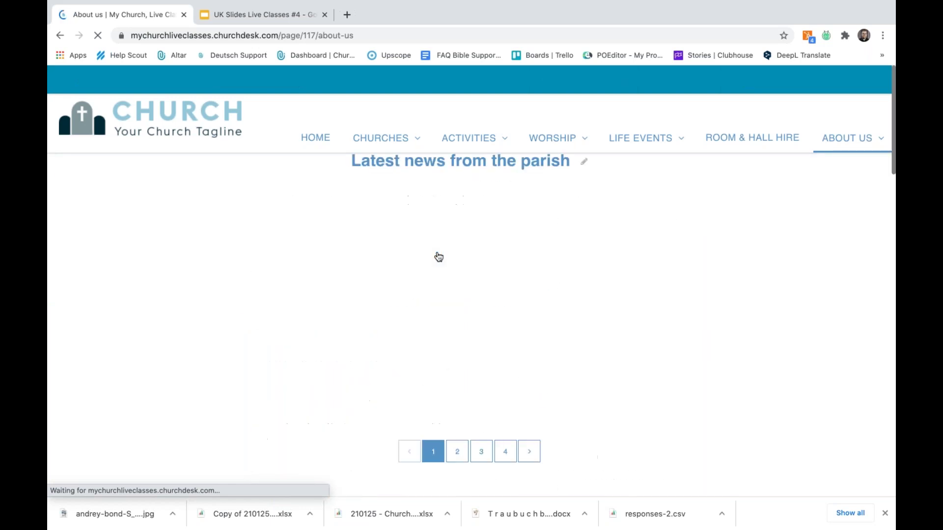
- Check the Online Service video on the About us page, and open that text view for editing to examine its body and appearance settings
{"action": "scroll", "coordinate": [439, 256], "scroll_direction": "down", "scroll_amount": 20}
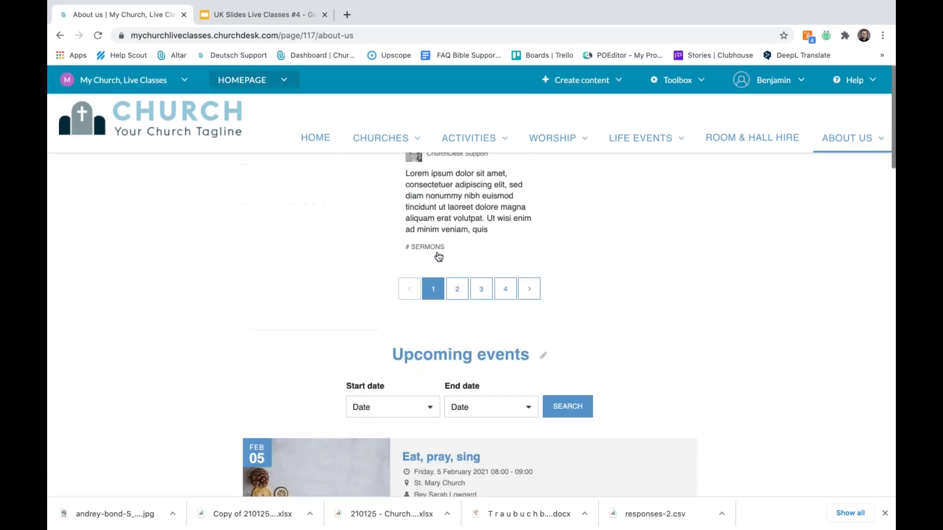
{"action": "scroll", "coordinate": [439, 256], "scroll_direction": "up", "scroll_amount": 5}
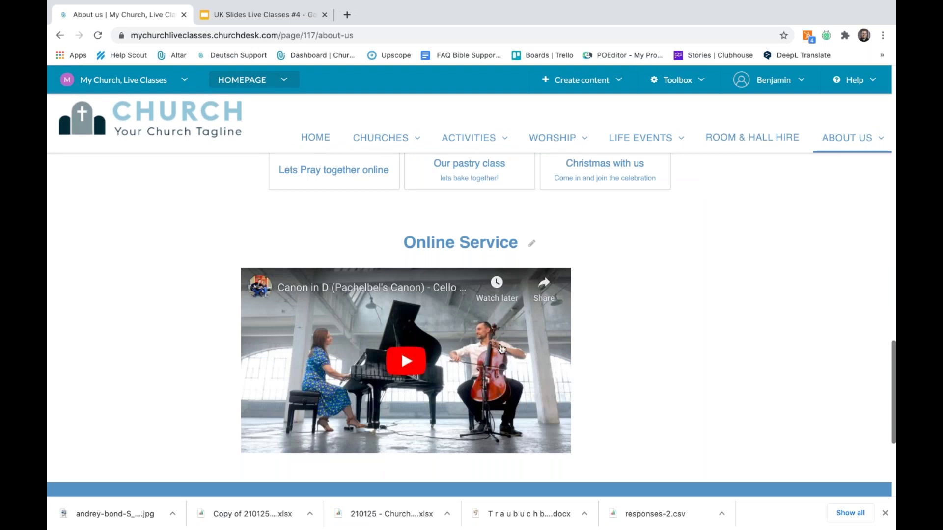
{"action": "left_click", "coordinate": [531, 244]}
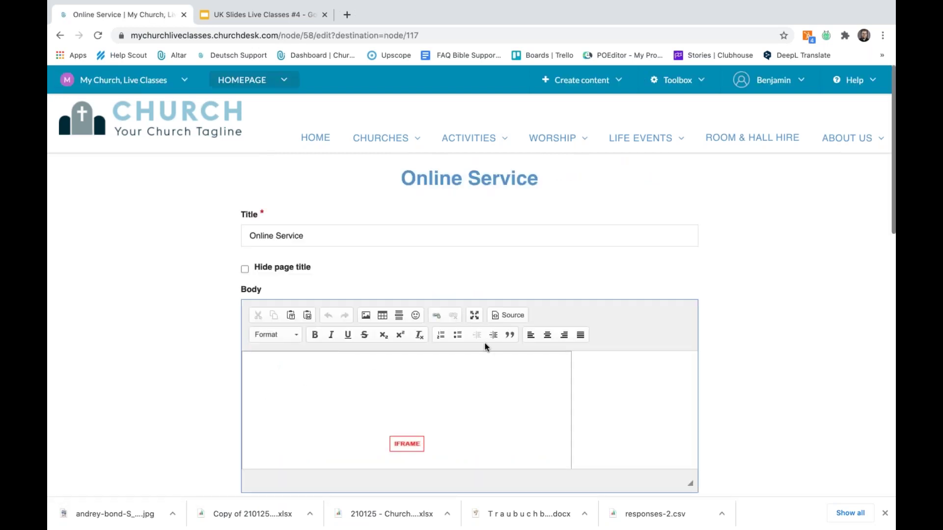
{"action": "scroll", "coordinate": [482, 337], "scroll_direction": "down", "scroll_amount": 1}
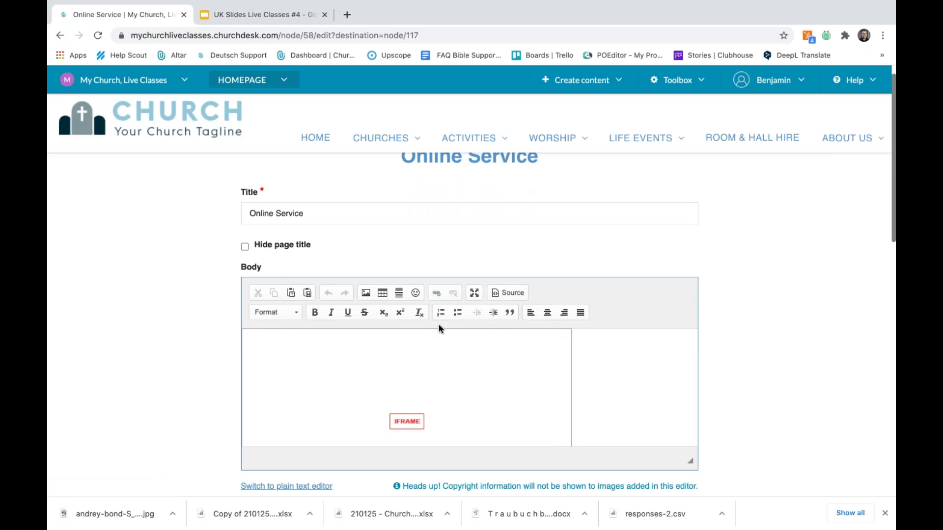
{"action": "scroll", "coordinate": [616, 399], "scroll_direction": "down", "scroll_amount": 3}
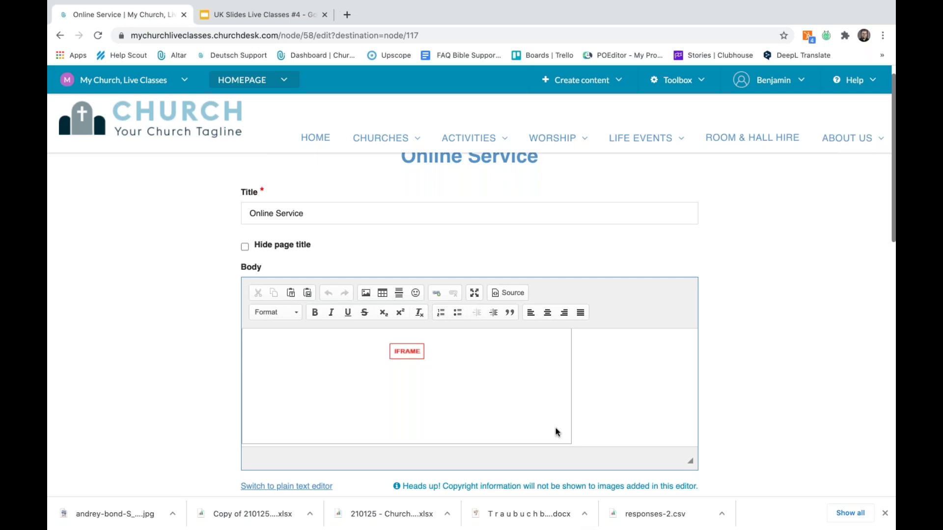
{"action": "scroll", "coordinate": [556, 432], "scroll_direction": "down", "scroll_amount": 10}
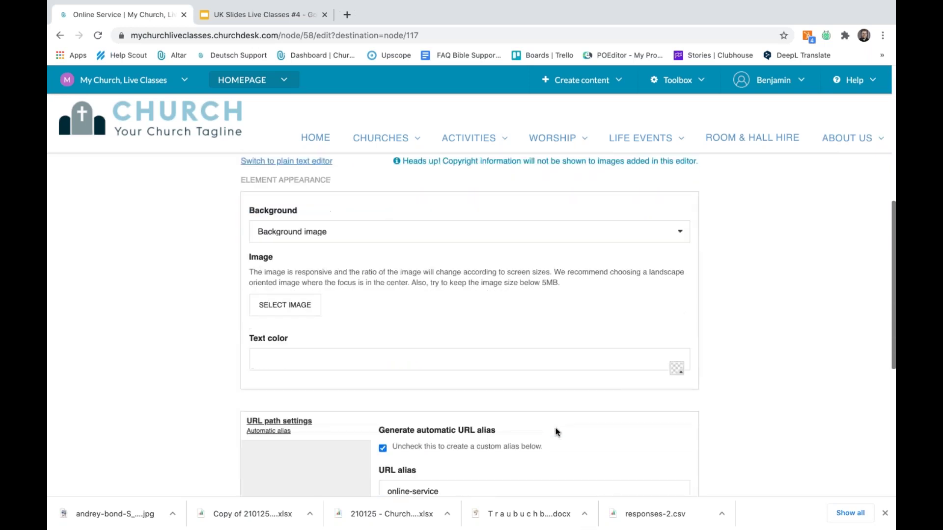
{"action": "scroll", "coordinate": [555, 428], "scroll_direction": "down", "scroll_amount": 3}
{"action": "scroll", "coordinate": [555, 428], "scroll_direction": "up", "scroll_amount": 15}
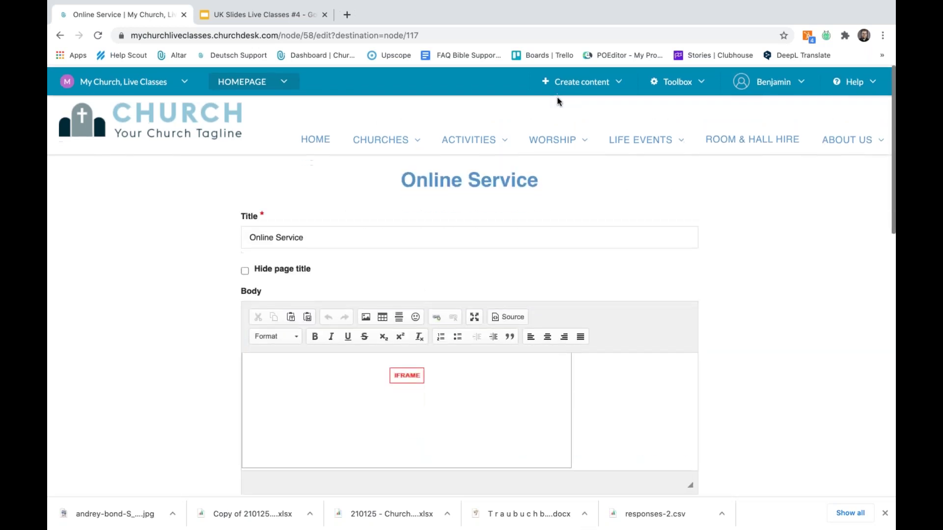
- Open the form for creating a new page and look over its body, cover image, content and menu settings, plus the available content types
{"action": "left_click", "coordinate": [560, 80]}
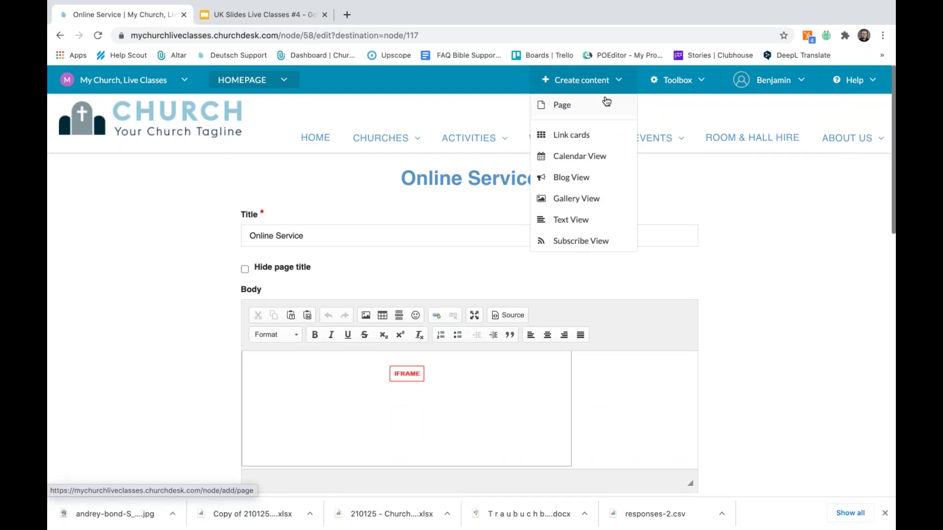
{"action": "left_click", "coordinate": [554, 104]}
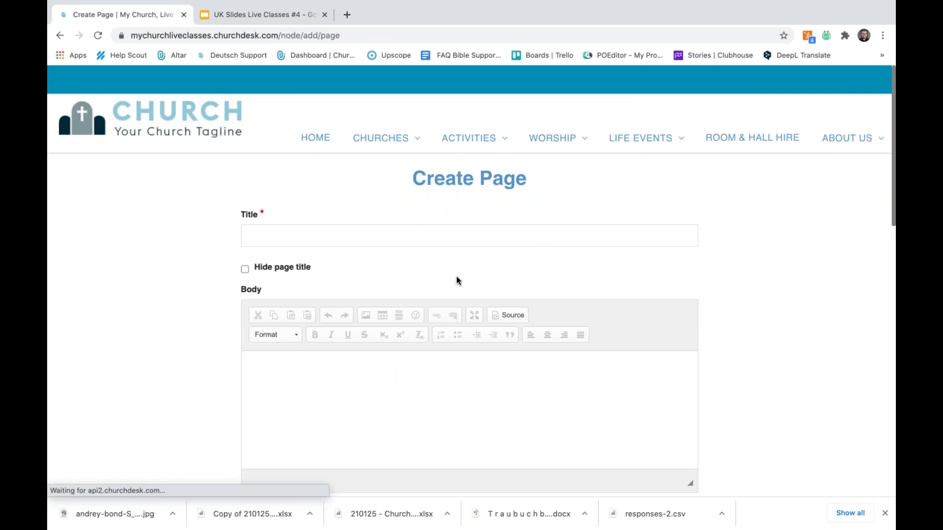
{"action": "left_click", "coordinate": [481, 408]}
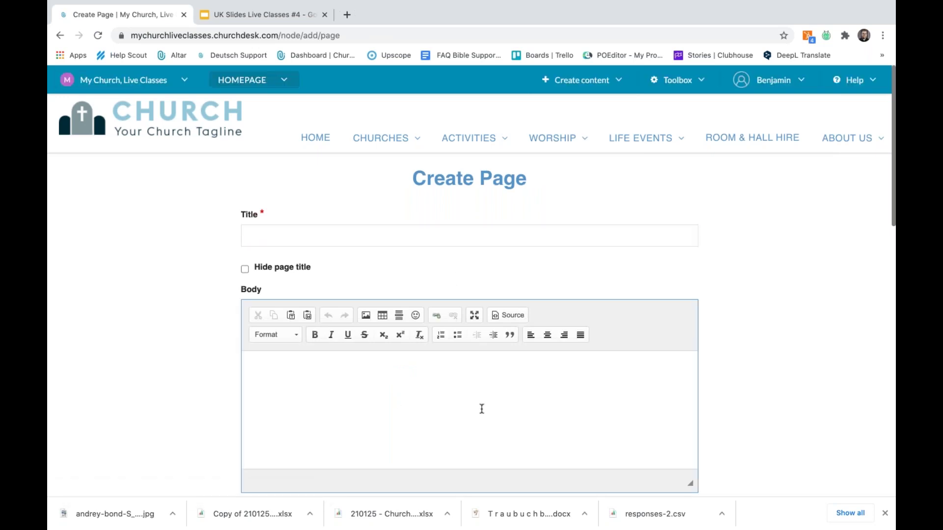
{"action": "left_click", "coordinate": [378, 408]}
{"action": "scroll", "coordinate": [378, 408], "scroll_direction": "down", "scroll_amount": 5}
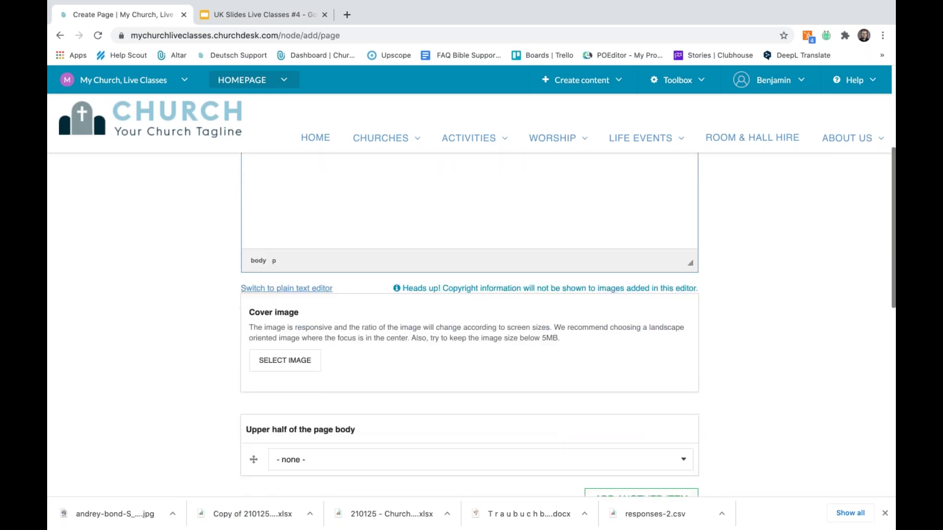
{"action": "scroll", "coordinate": [470, 282], "scroll_direction": "up", "scroll_amount": 5}
{"action": "left_click", "coordinate": [567, 86]}
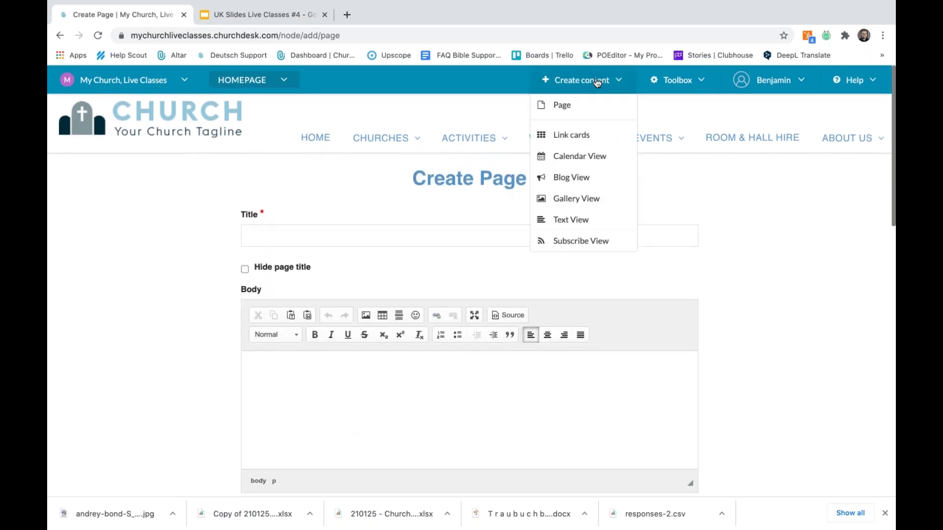
{"action": "left_click", "coordinate": [157, 335]}
{"action": "scroll", "coordinate": [158, 333], "scroll_direction": "down", "scroll_amount": 5}
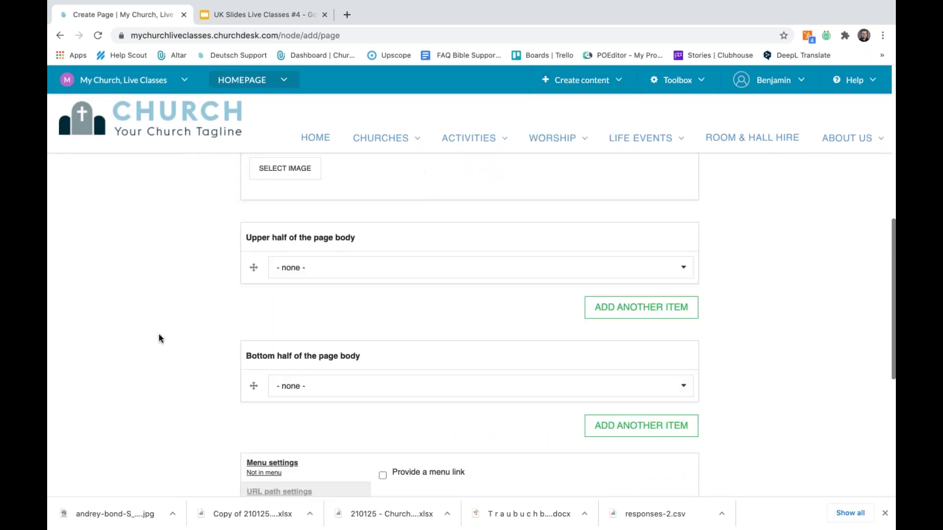
{"action": "scroll", "coordinate": [159, 334], "scroll_direction": "down", "scroll_amount": 6}
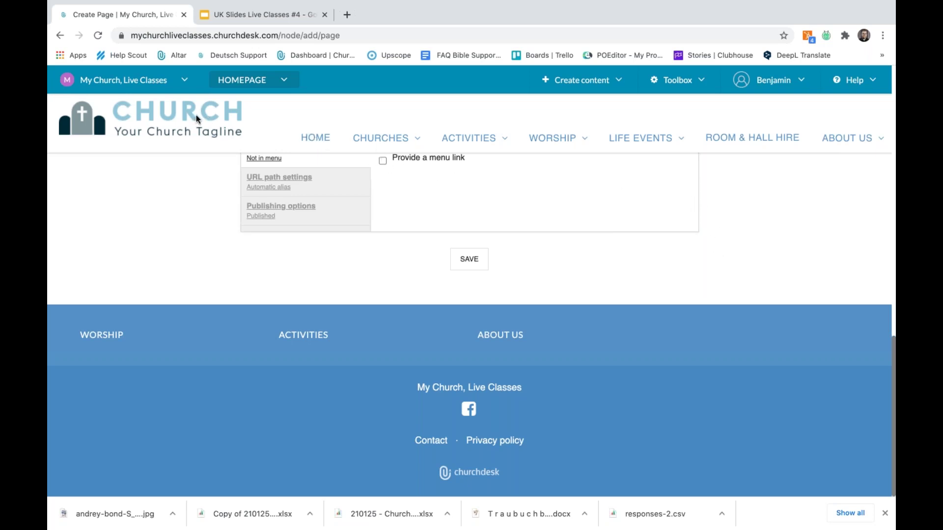
- Go to the site's home page and look over its content from the slideshow to the footer
{"action": "left_click", "coordinate": [125, 121]}
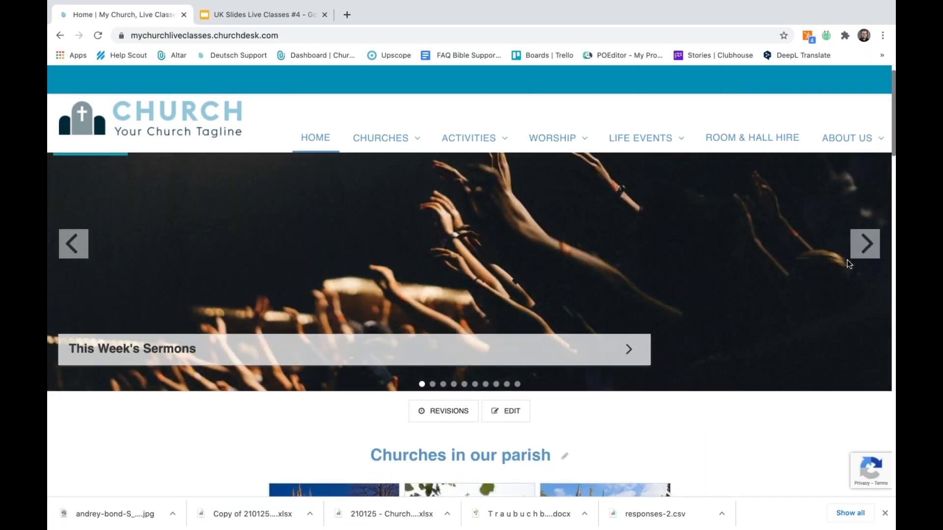
{"action": "scroll", "coordinate": [470, 324], "scroll_direction": "down", "scroll_amount": 20}
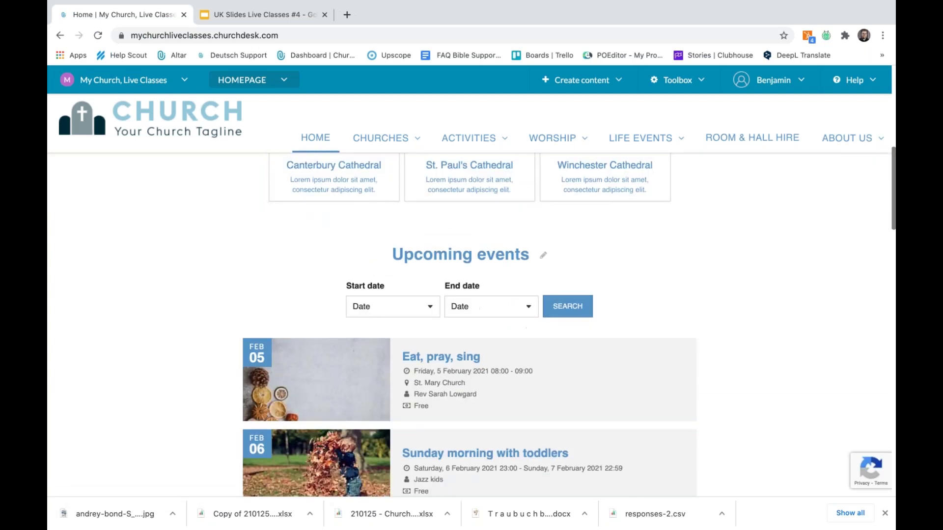
{"action": "scroll", "coordinate": [469, 324], "scroll_direction": "down", "scroll_amount": 5}
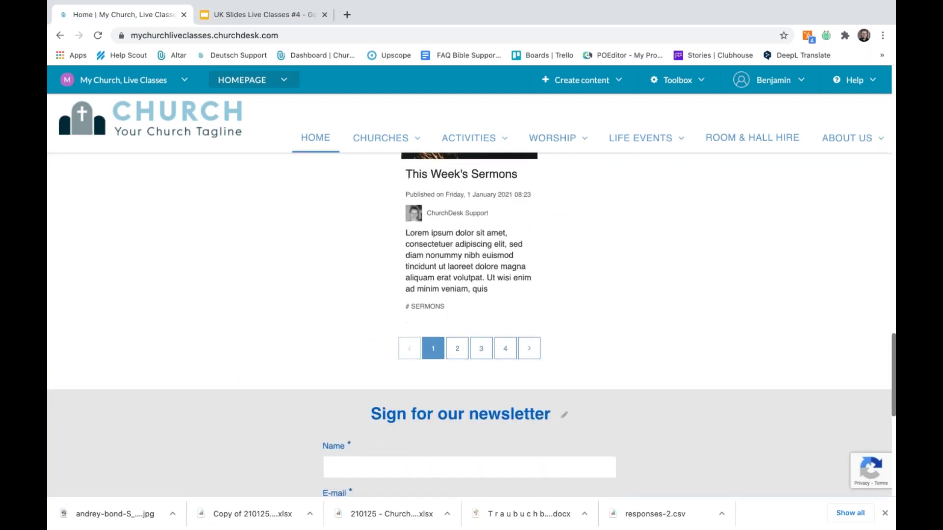
{"action": "scroll", "coordinate": [469, 324], "scroll_direction": "down", "scroll_amount": 8}
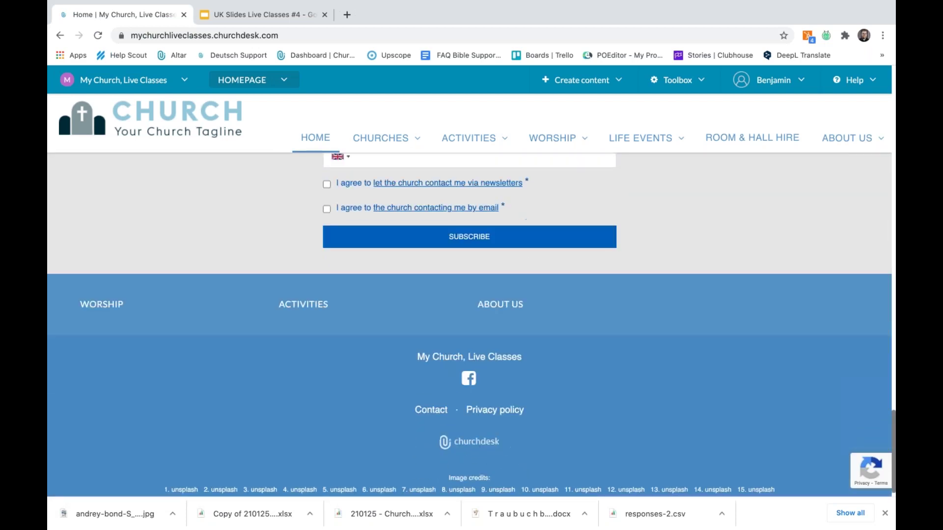
{"action": "scroll", "coordinate": [469, 324], "scroll_direction": "up", "scroll_amount": 10}
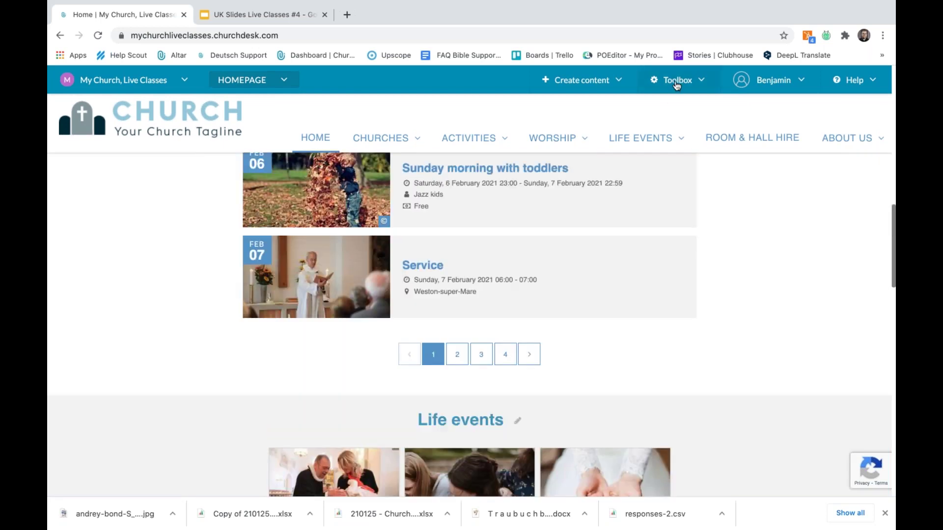
- View the Toolbox options, the content types available for creation, and the Help options
{"action": "left_click", "coordinate": [676, 81]}
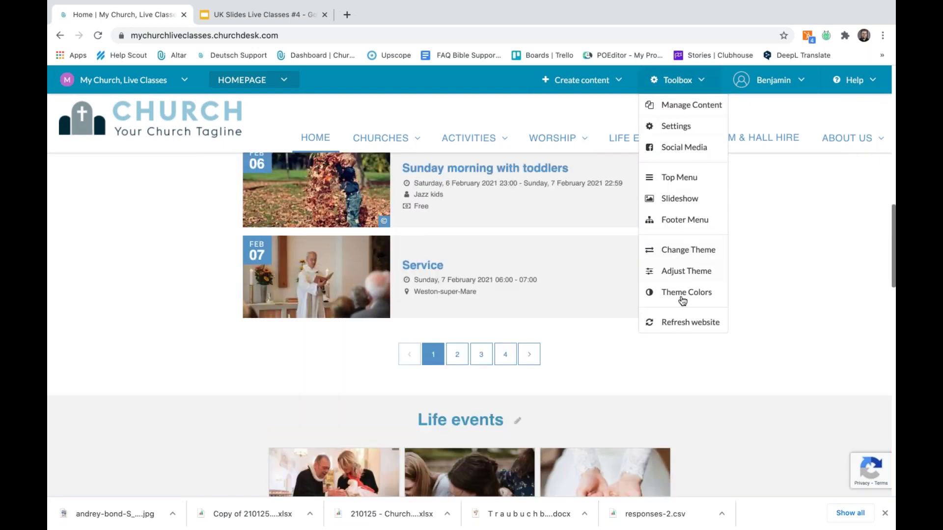
{"action": "left_click", "coordinate": [614, 81]}
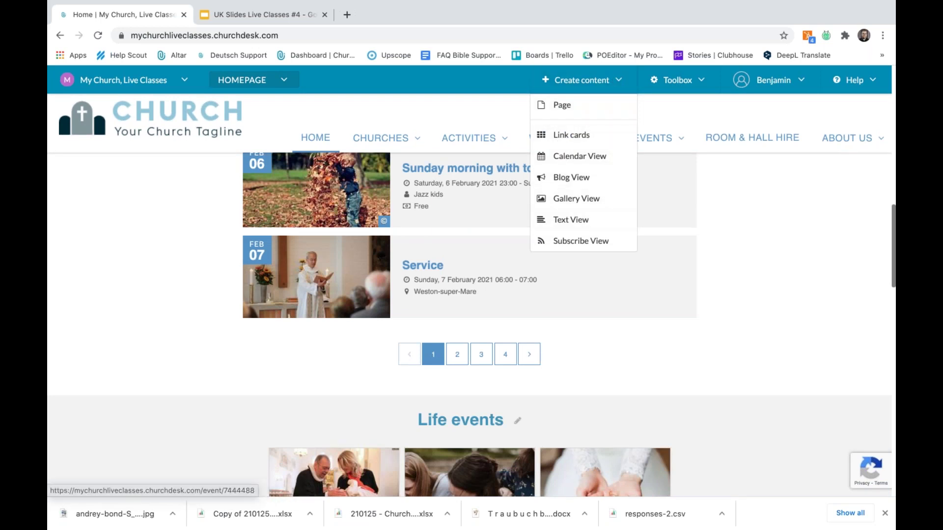
{"action": "left_click", "coordinate": [870, 78]}
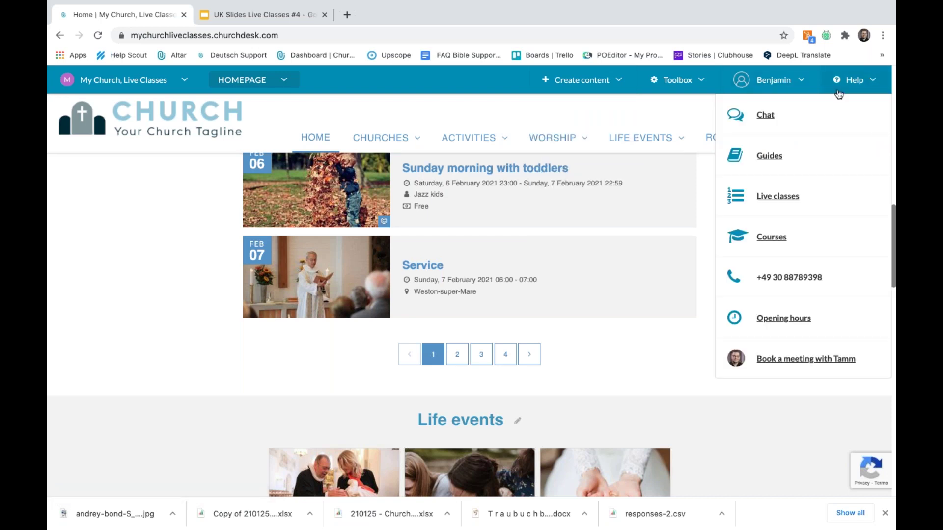